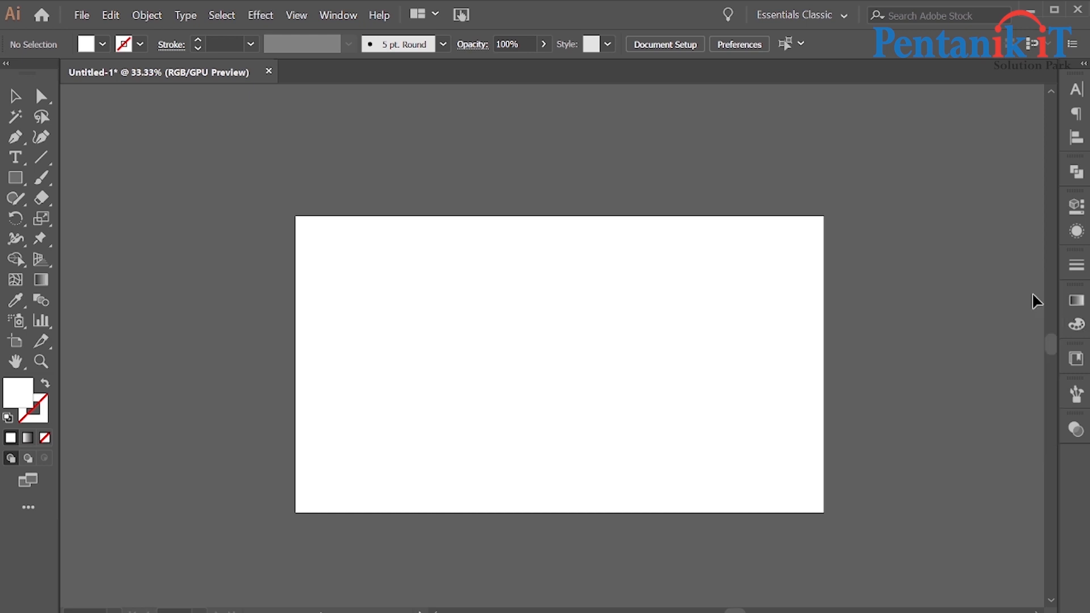
Step: Draw a straight horizontal line across the upper part of the artboard with the Line Segment tool
click(41, 157)
click(108, 154)
drag(569, 360, 412, 362)
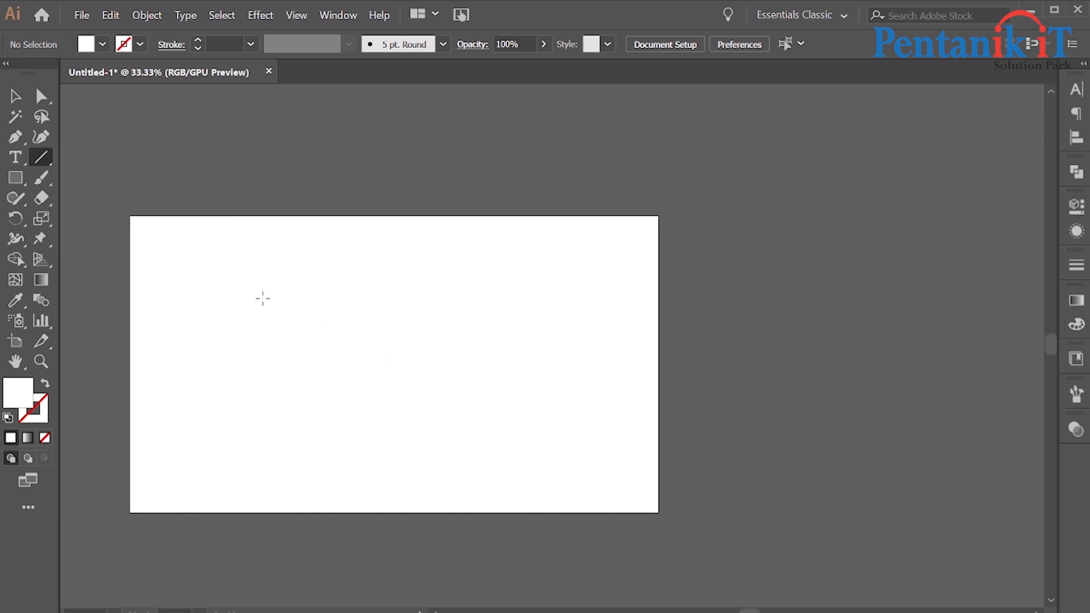
drag(251, 290, 553, 290)
Step: Give the line a solid black stroke, colour 000000
click(31, 420)
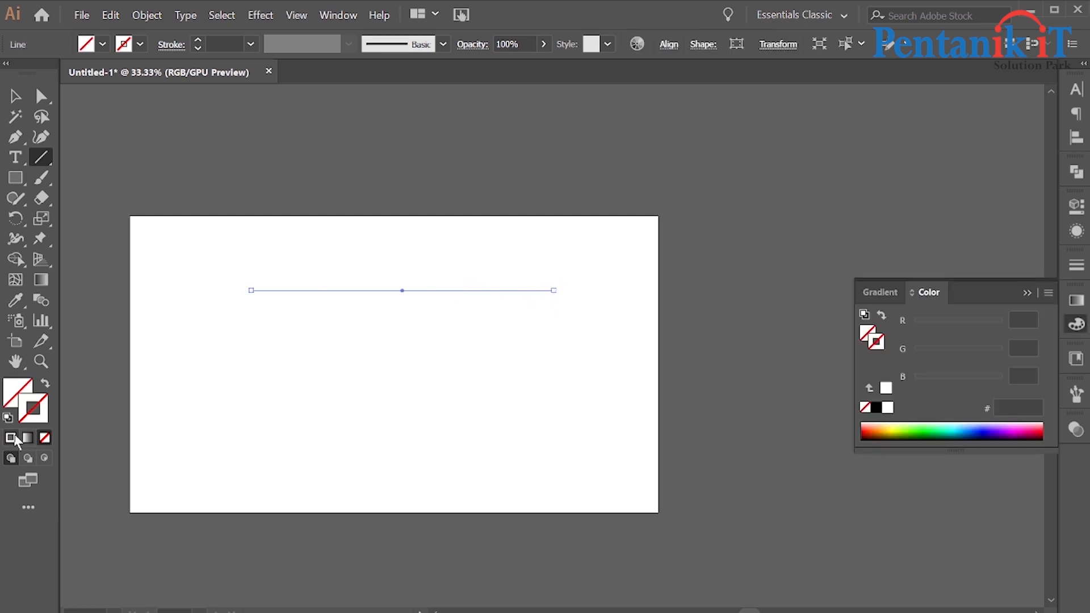
click(11, 438)
double_click(34, 408)
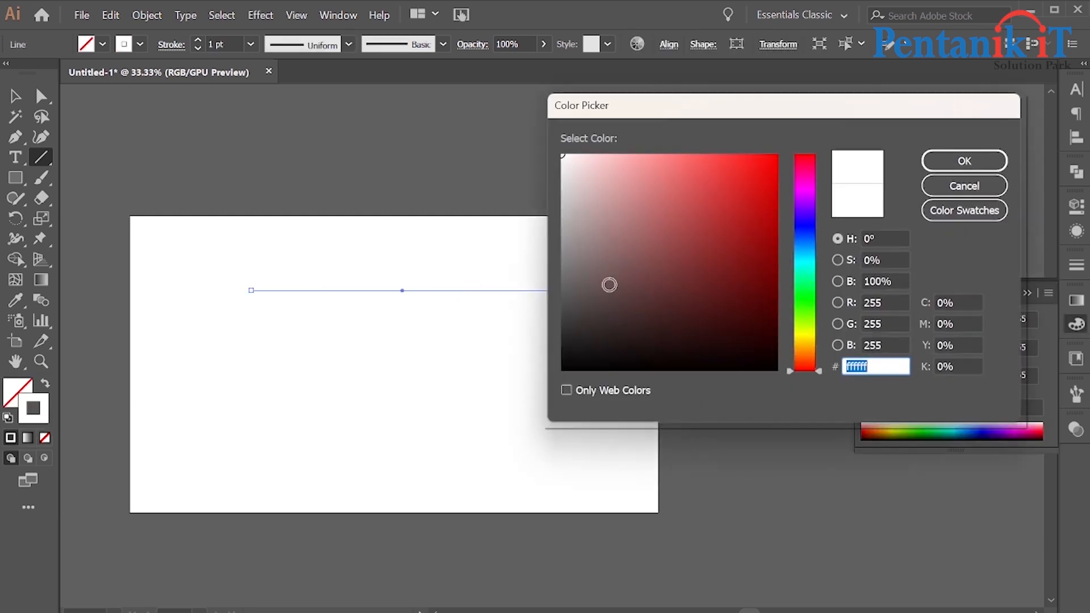
drag(707, 243, 546, 377)
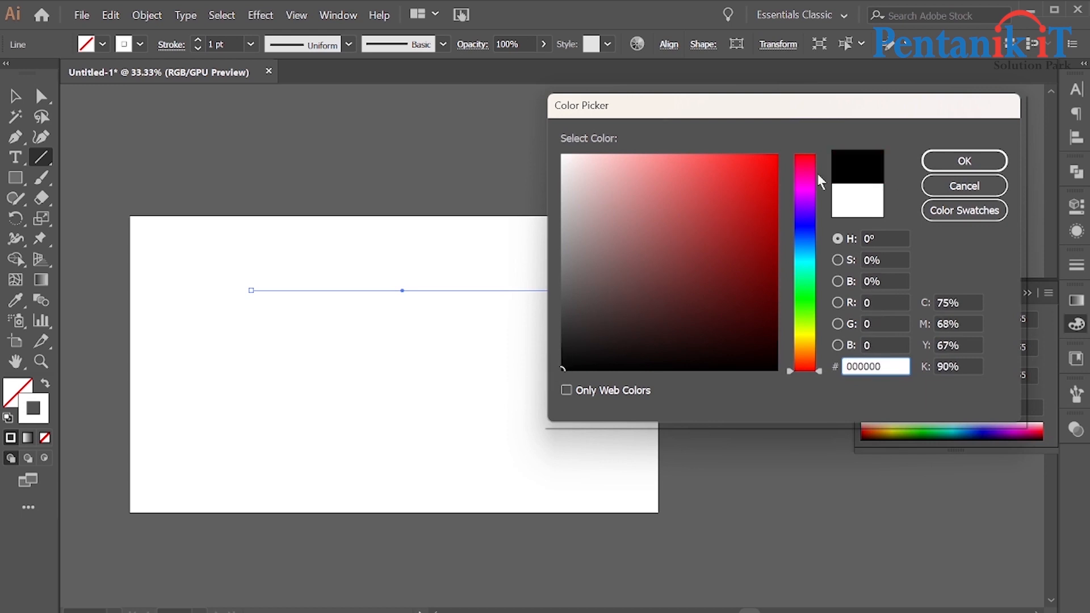
click(977, 161)
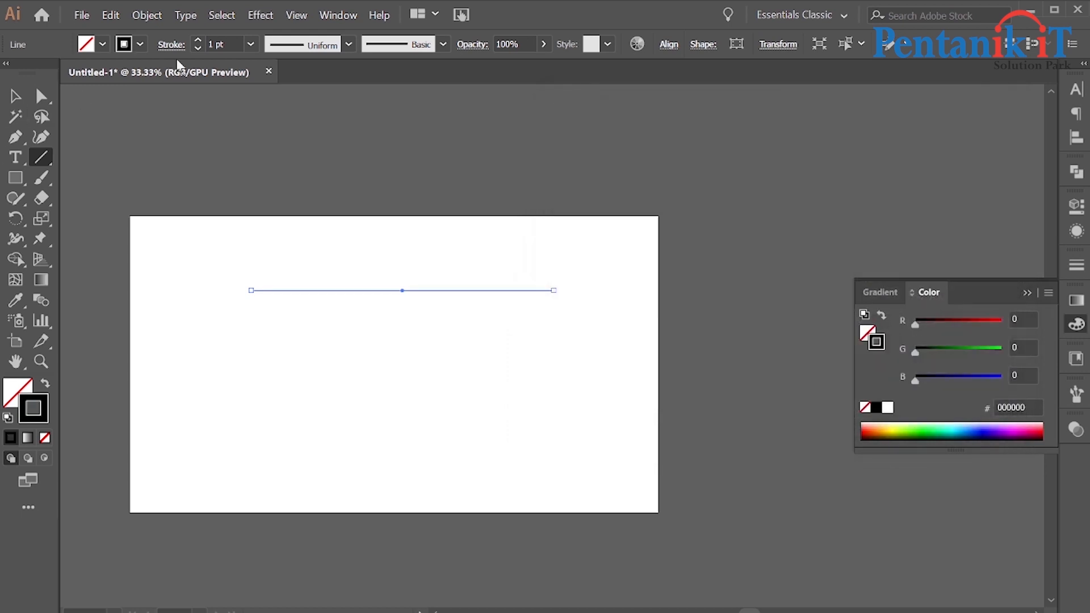
Step: Set the line's stroke weight to 7 pt
click(242, 46)
text(6)
key(Return)
key(Up)
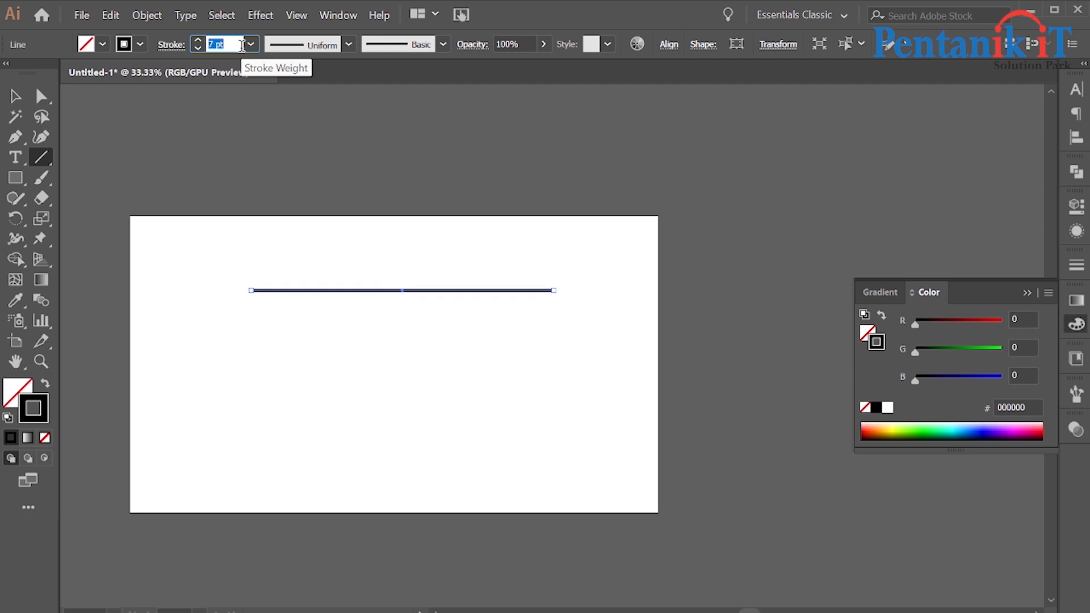
Step: Lengthen the line and place it roughly centred horizontally in the upper part of the artboard, leaving it selected
click(14, 97)
drag(250, 231, 627, 361)
drag(553, 290, 645, 291)
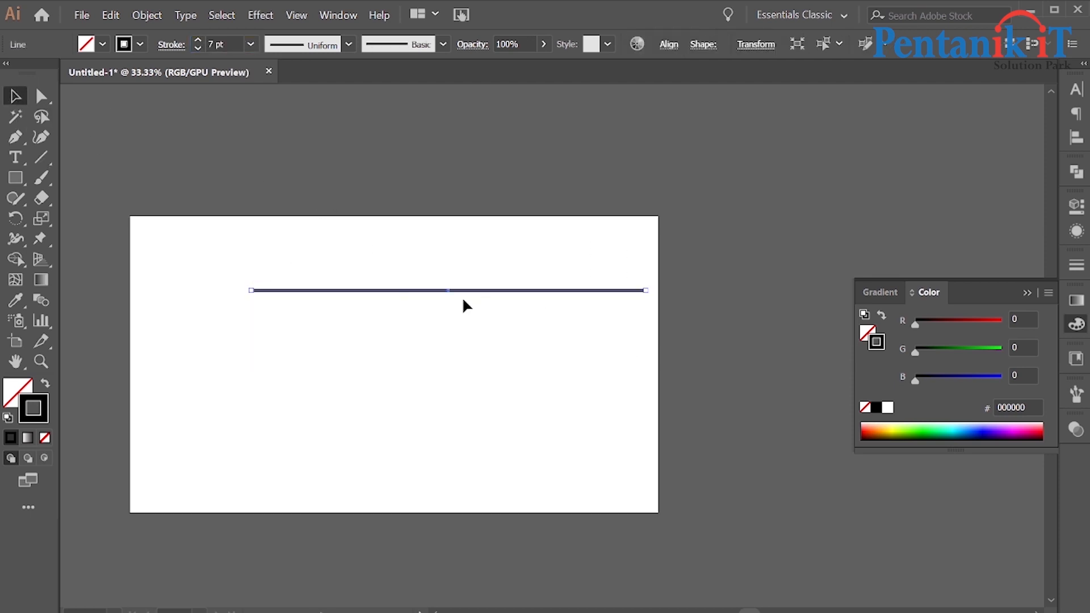
drag(449, 291, 418, 292)
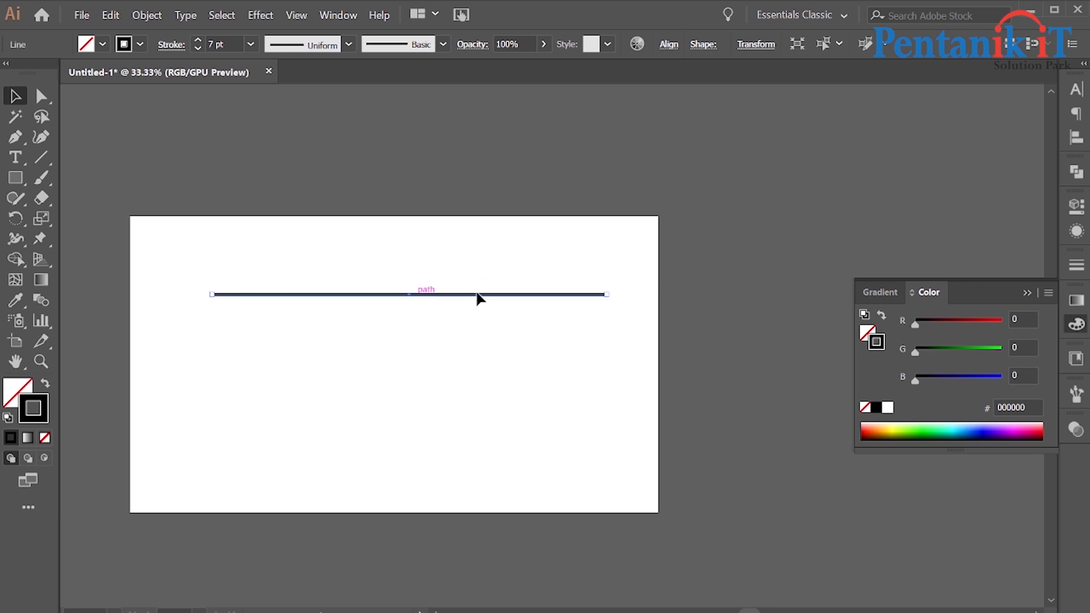
drag(606, 294, 596, 294)
drag(410, 295, 406, 397)
key(ctrl+z)
click(268, 345)
key(ctrl+a)
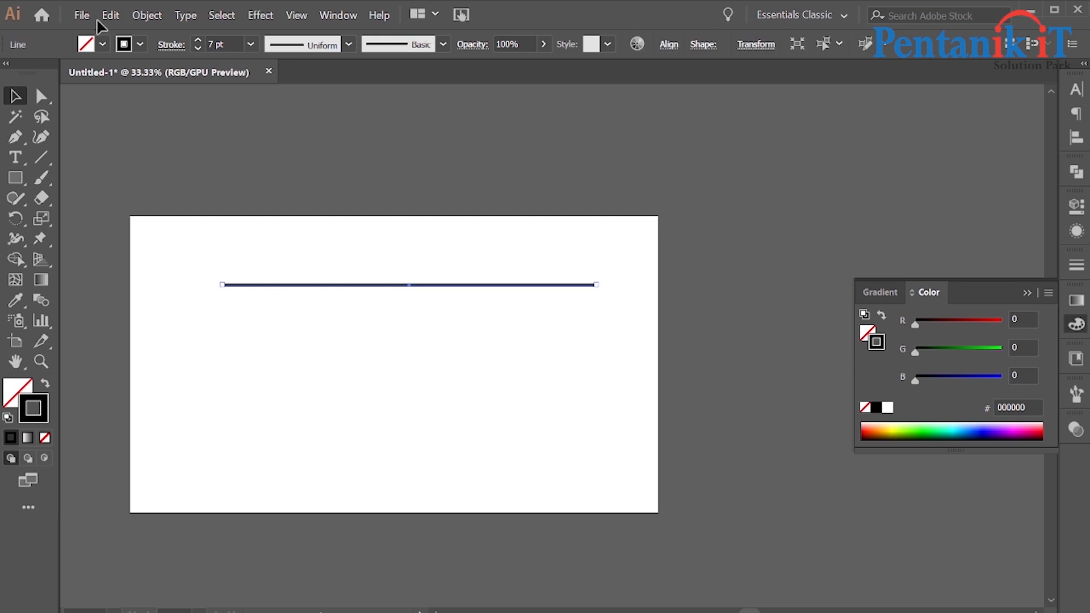
Step: Make the line dashed with a 0 pt dash and 17 pt gap, using a round cap and round join
click(171, 44)
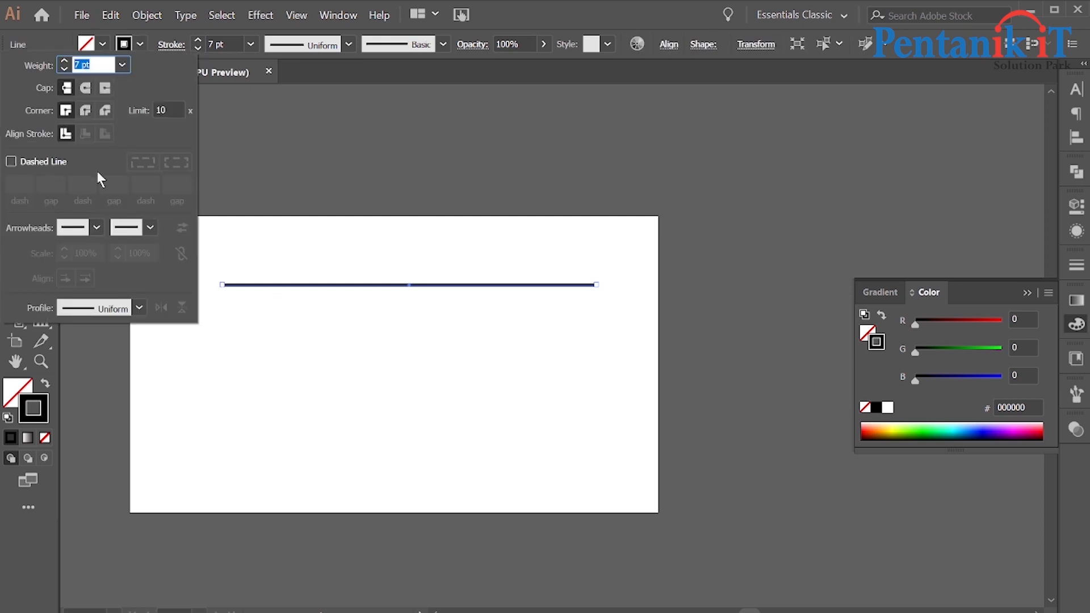
click(51, 164)
text(0)
click(62, 185)
text(9)
key(Return)
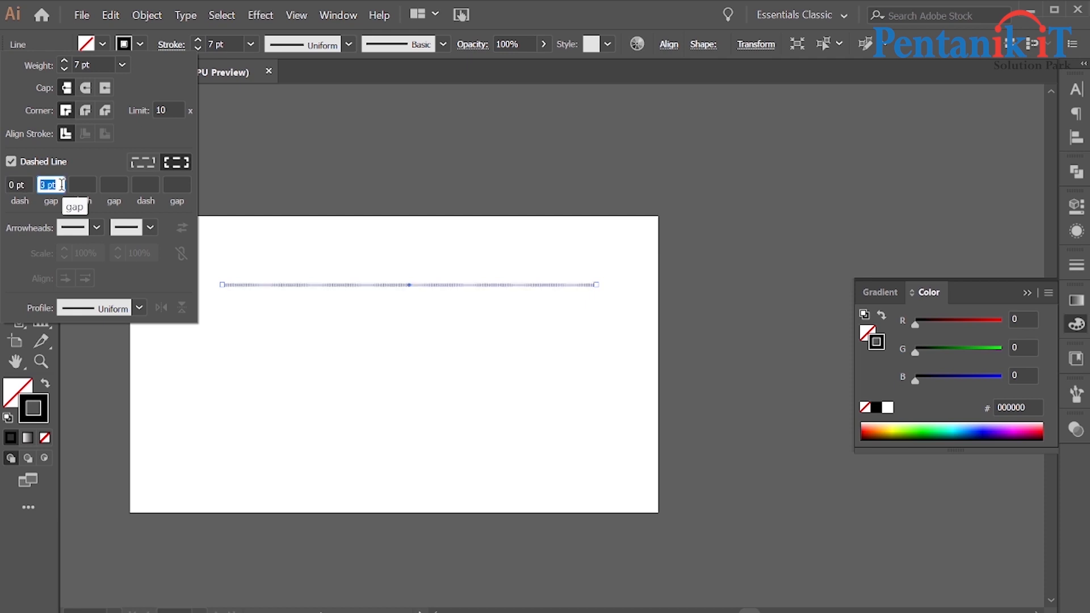
text(17)
key(Return)
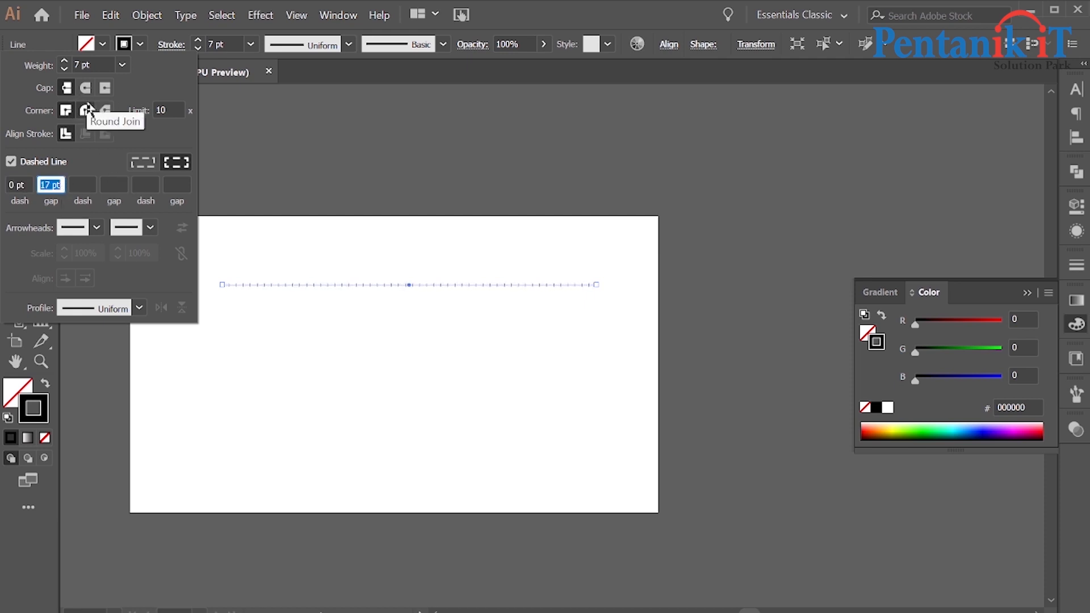
click(86, 91)
click(85, 110)
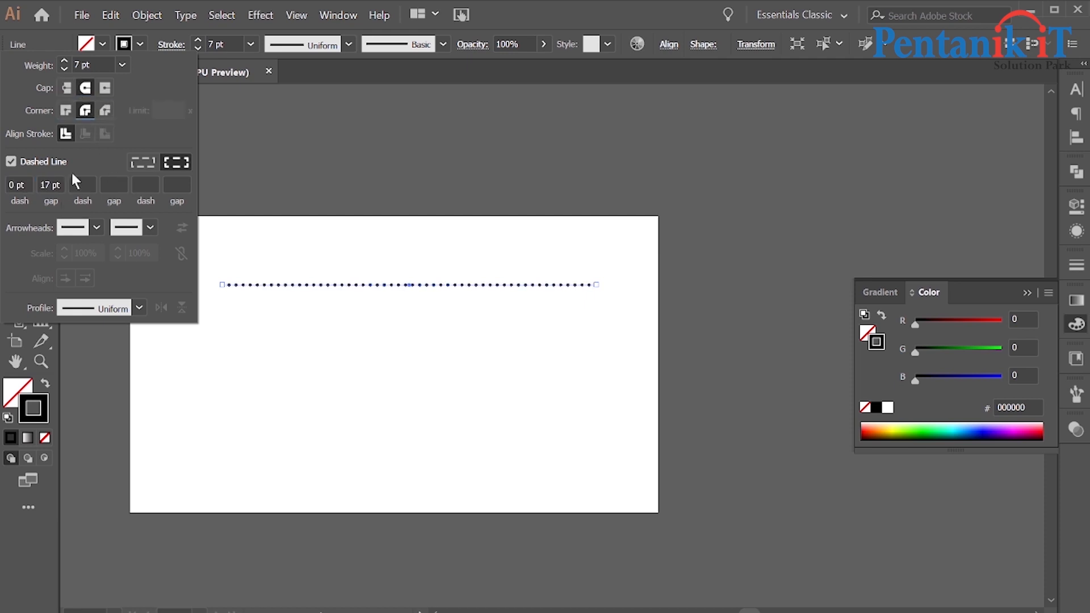
Step: Try wider dash gaps up to 31 pt and bring the gap back to 17 pt
click(51, 184)
text(20)
key(Return)
key(Up)
key(Up)
key(Up)
key(Up)
key(Up)
key(Up)
key(Up)
key(Up)
key(Up)
key(Up)
key(Up)
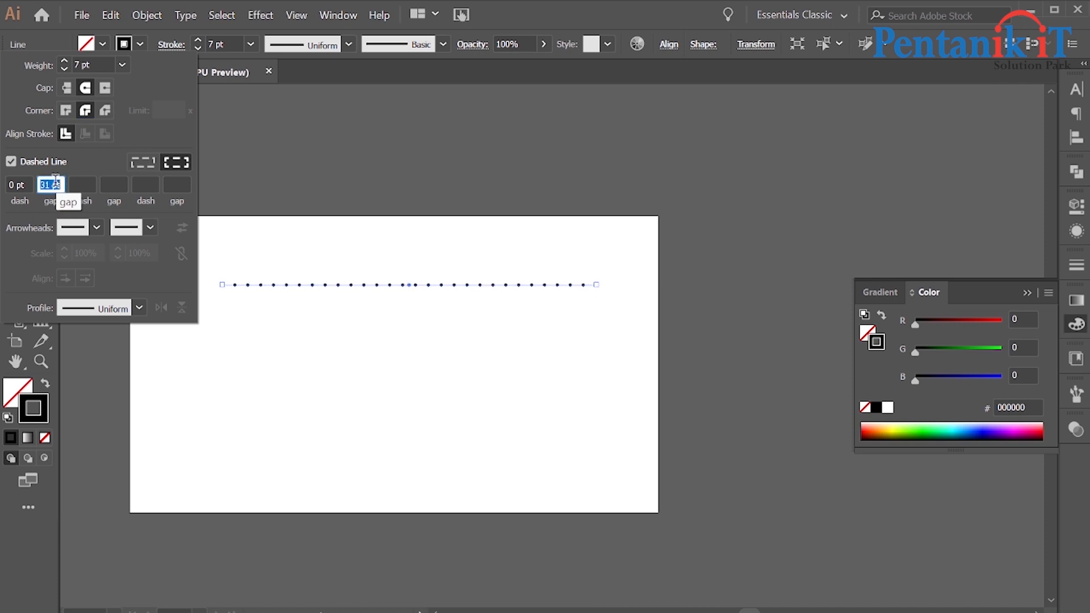
key(Down)
key(Down)
key(Down)
key(Down)
key(Down)
key(Down)
key(Down)
key(Down)
key(Down)
key(Down)
key(Down)
key(Down)
key(Down)
key(Down)
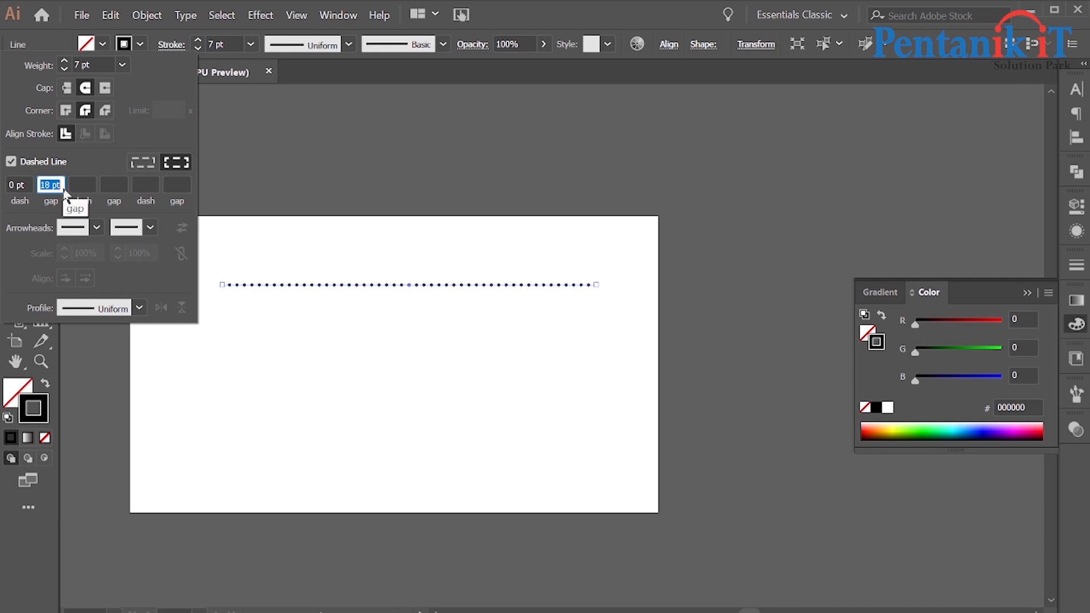
Step: Set the dotted line's stroke weight to 14 pt and its dash gap to 22 pt
click(95, 63)
text(14)
key(Return)
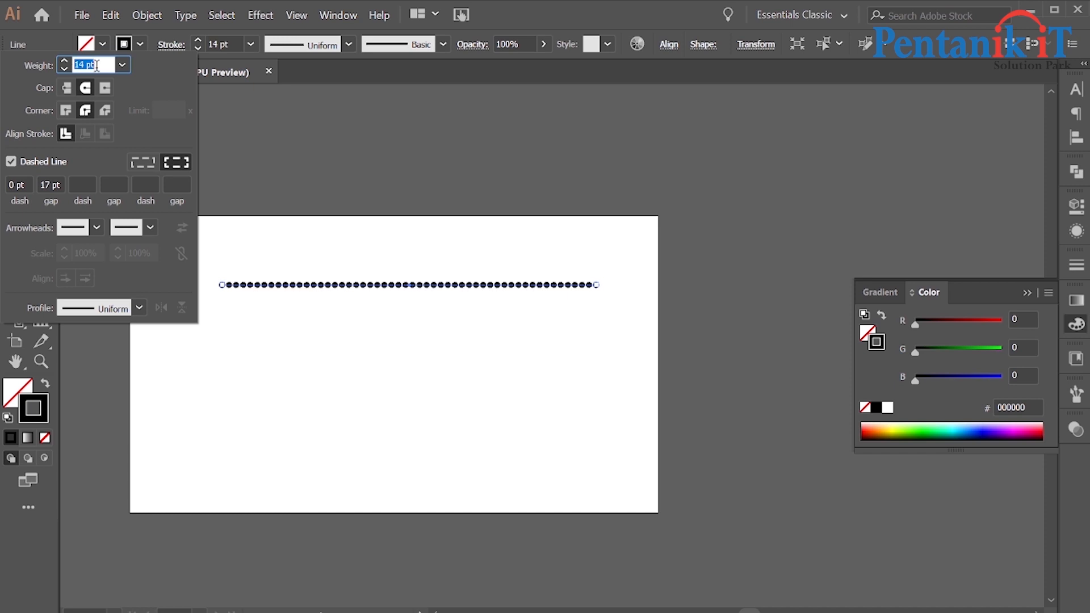
click(57, 185)
key(Up)
key(Up)
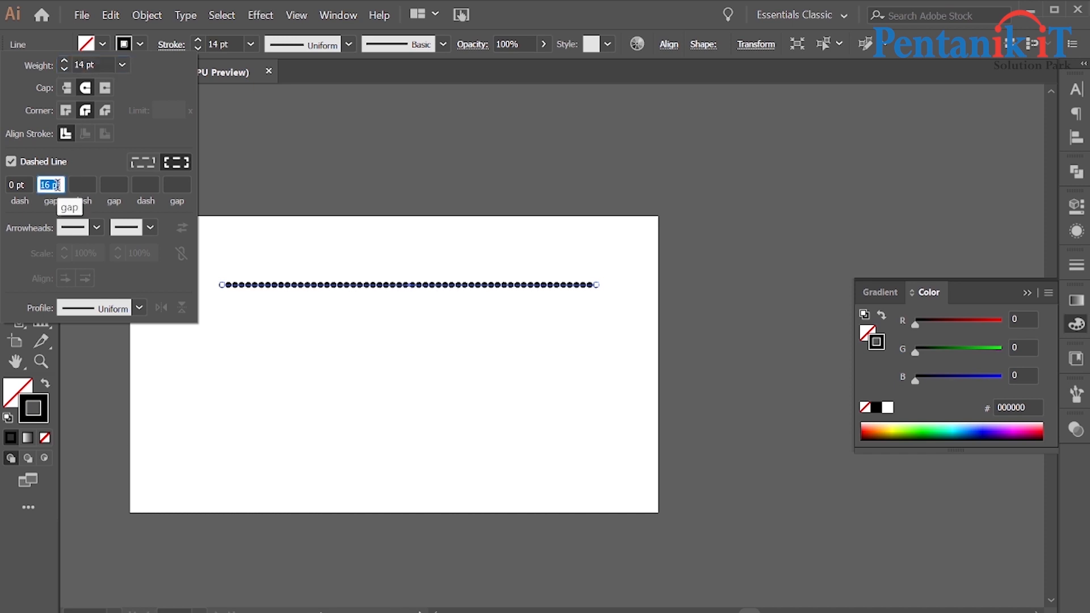
key(Up)
key(Up)
key(Up)
key(Up)
key(Up)
key(Down)
key(Down)
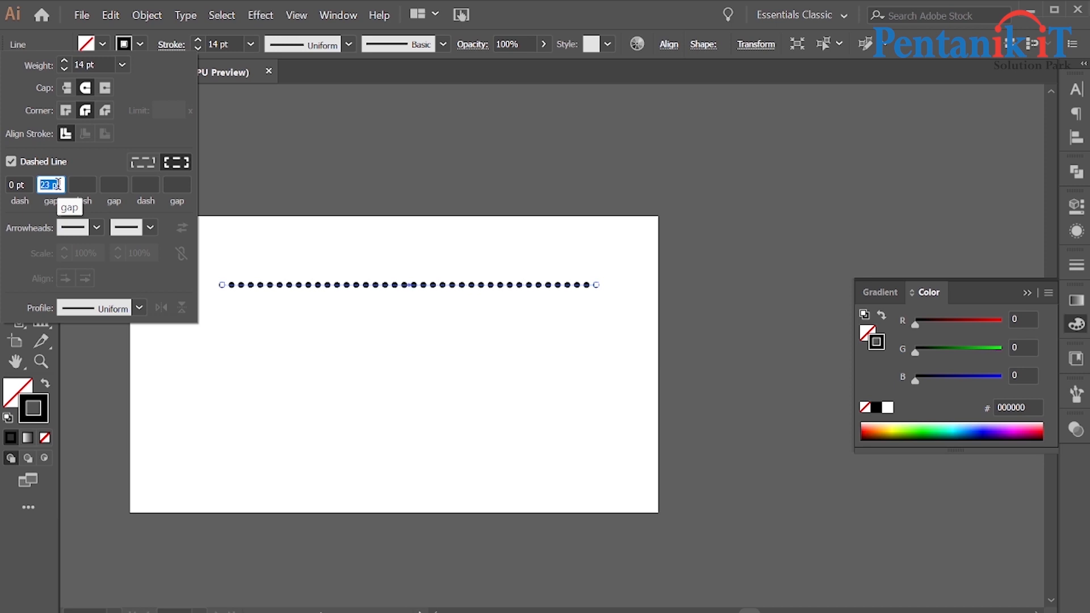
Step: Raise the stroke weight to 15 pt and apply the elliptical width profile that tapers at both ends
click(99, 67)
key(Up)
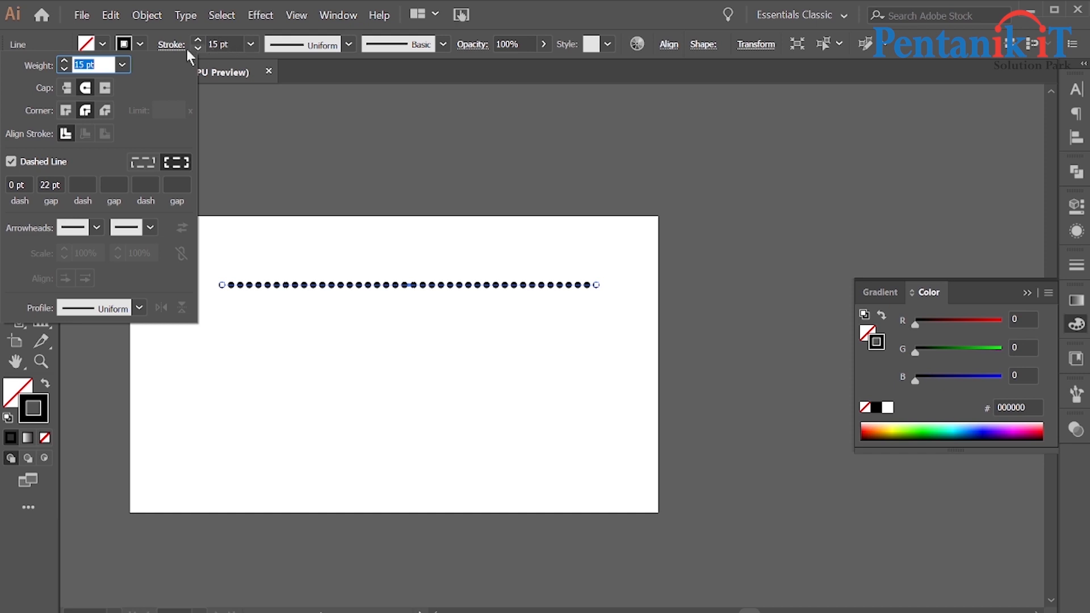
click(127, 318)
click(105, 358)
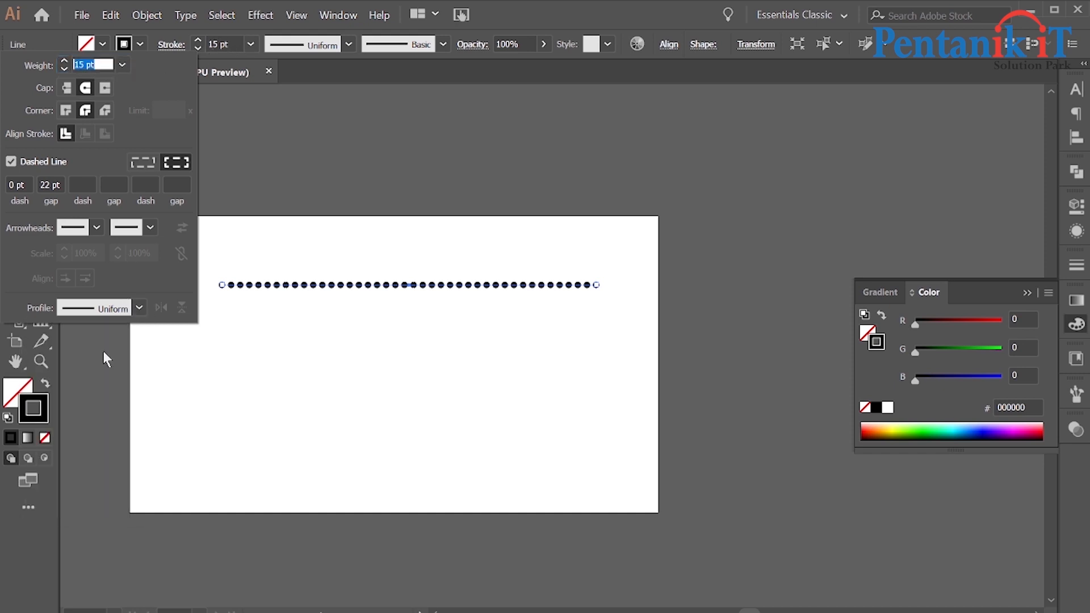
Step: Fine-tune the tapered dotted line to a 17 pt stroke weight and a 22 pt dash gap
click(59, 185)
key(Up)
key(Up)
key(Up)
key(Up)
key(Up)
key(Down)
key(Down)
key(Down)
key(Down)
key(Down)
click(109, 60)
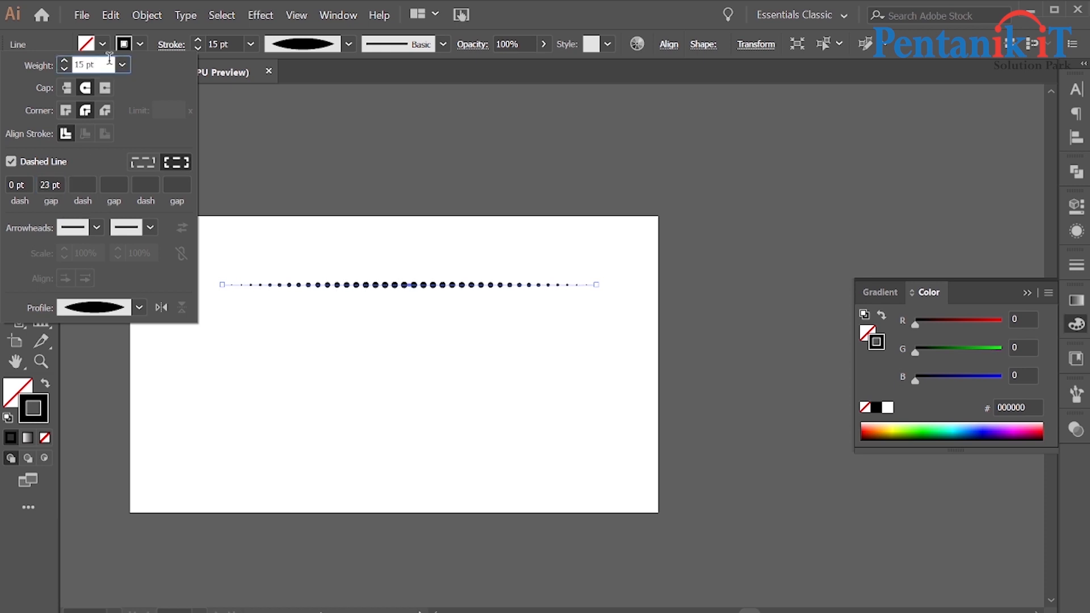
key(Up)
key(Up)
key(Up)
click(59, 185)
key(Down)
click(103, 60)
key(Down)
key(Up)
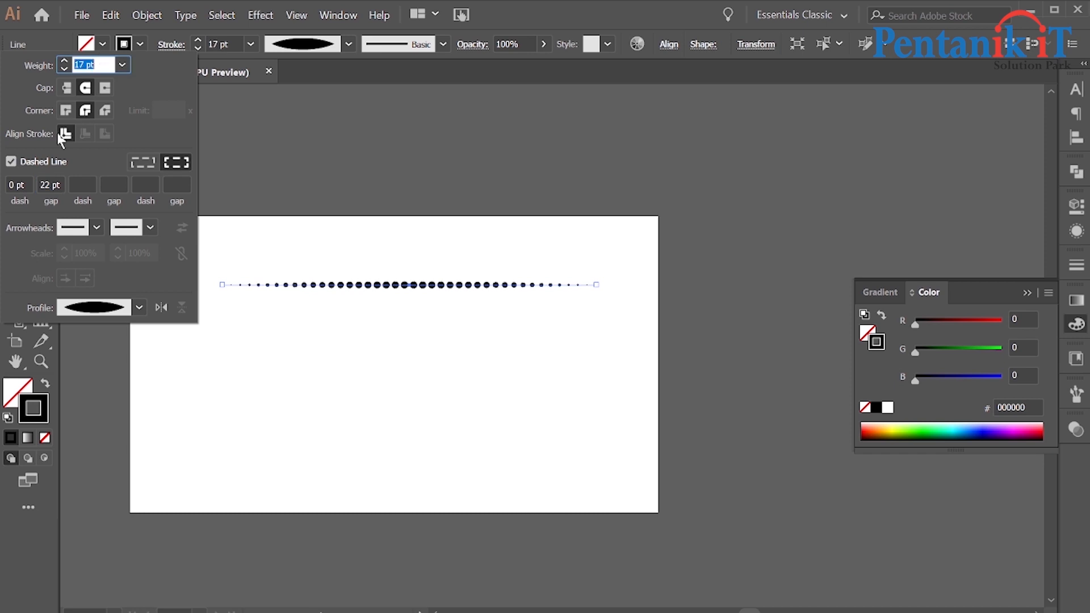
Step: Set the tapered line's dash gap to 23 pt
click(61, 184)
key(Down)
key(Down)
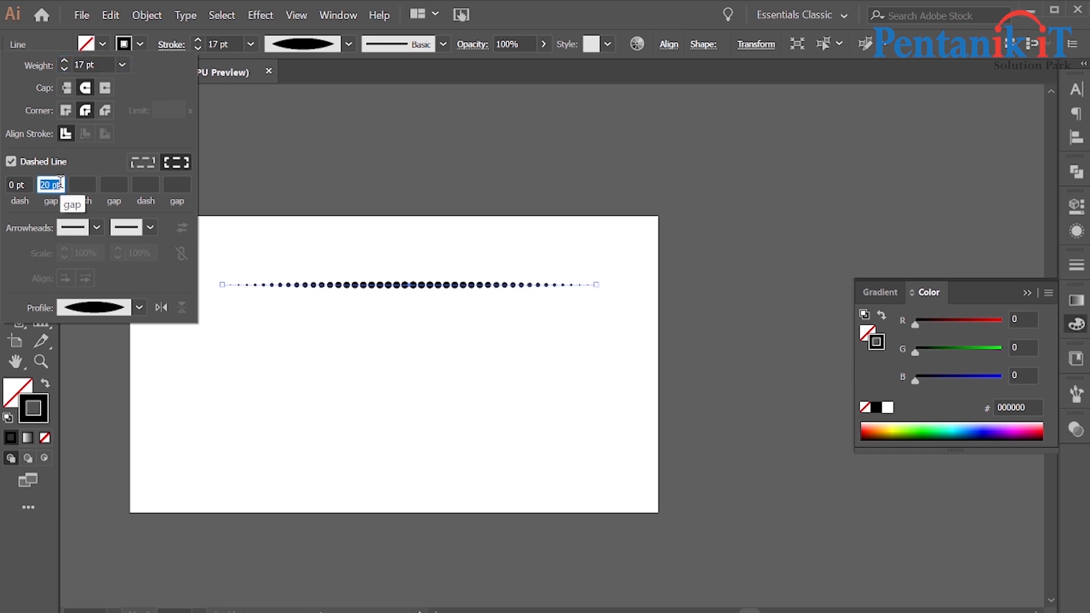
key(Up)
key(Up)
key(Up)
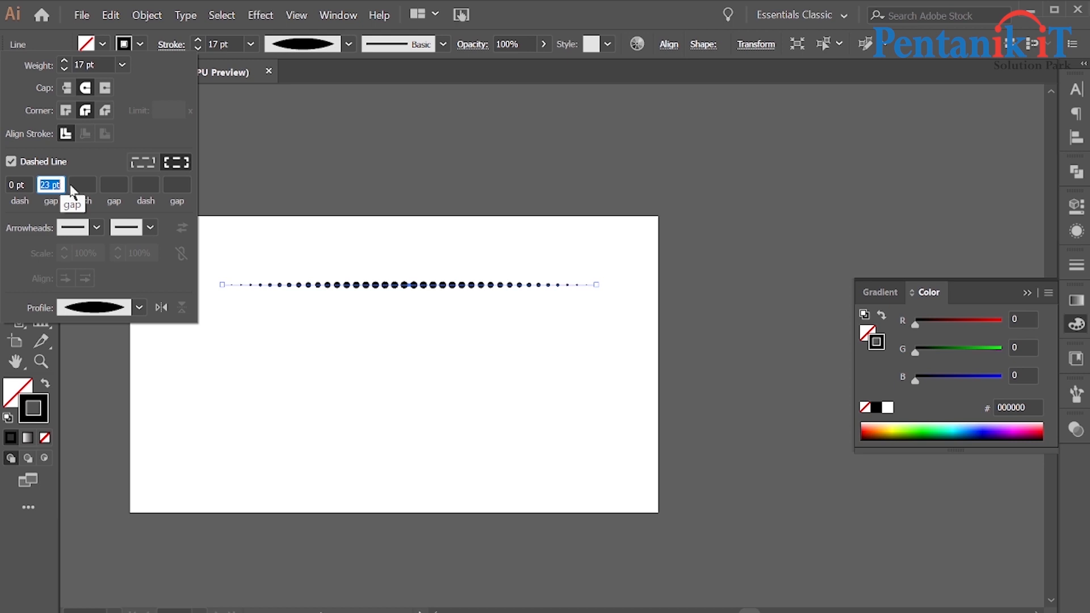
Step: Duplicate the dotted line in the lower part of the artboard, directly beneath the original, and select both lines
click(260, 165)
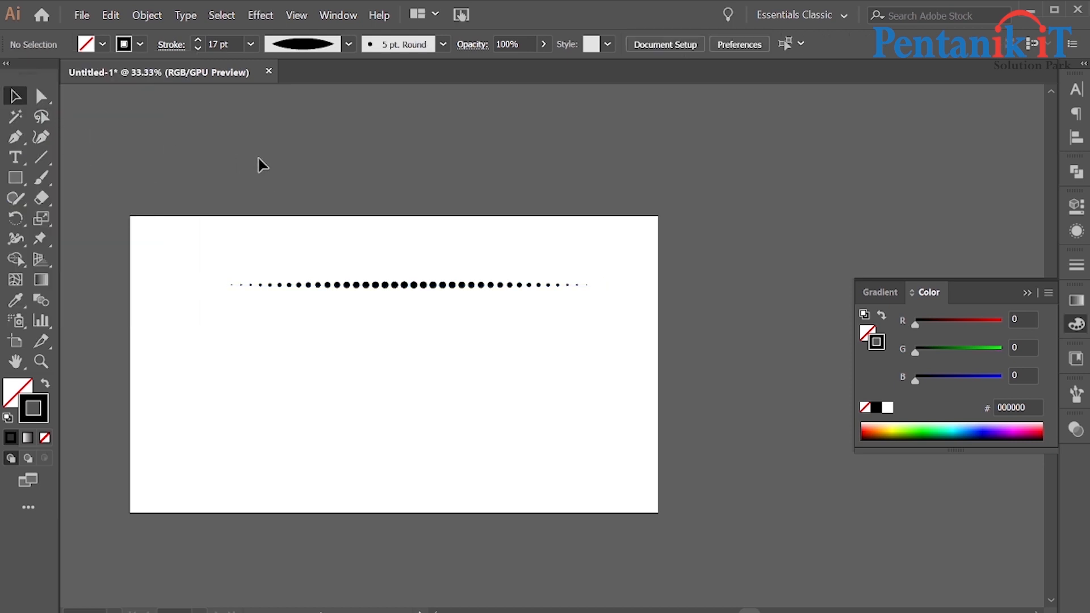
drag(369, 289, 384, 406)
drag(277, 261, 483, 463)
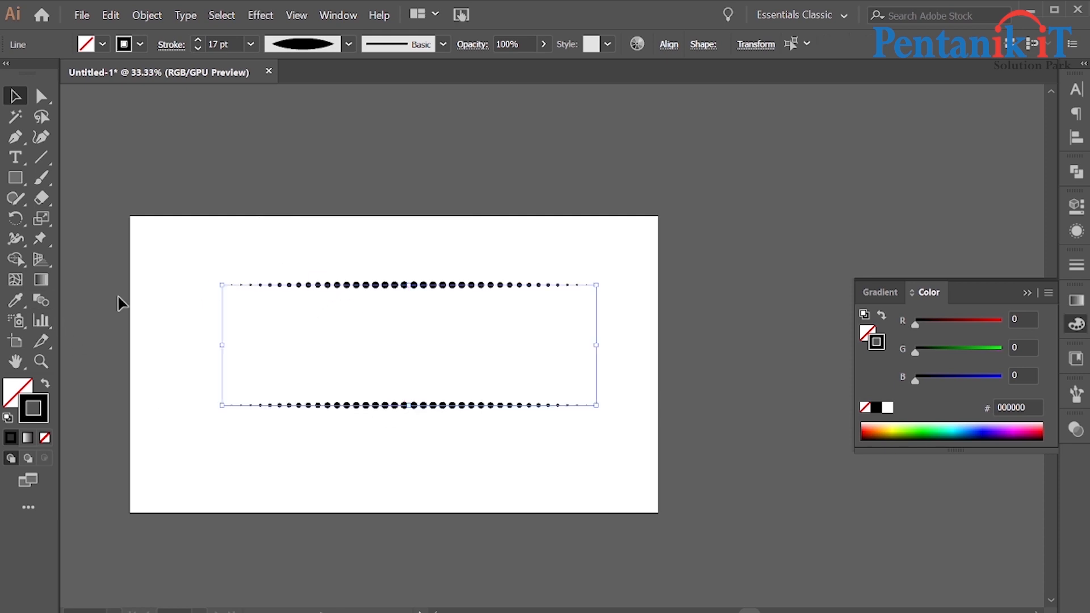
Step: Blend the two dotted lines from their matching end points, using Specified Steps spacing with 9 steps
click(40, 300)
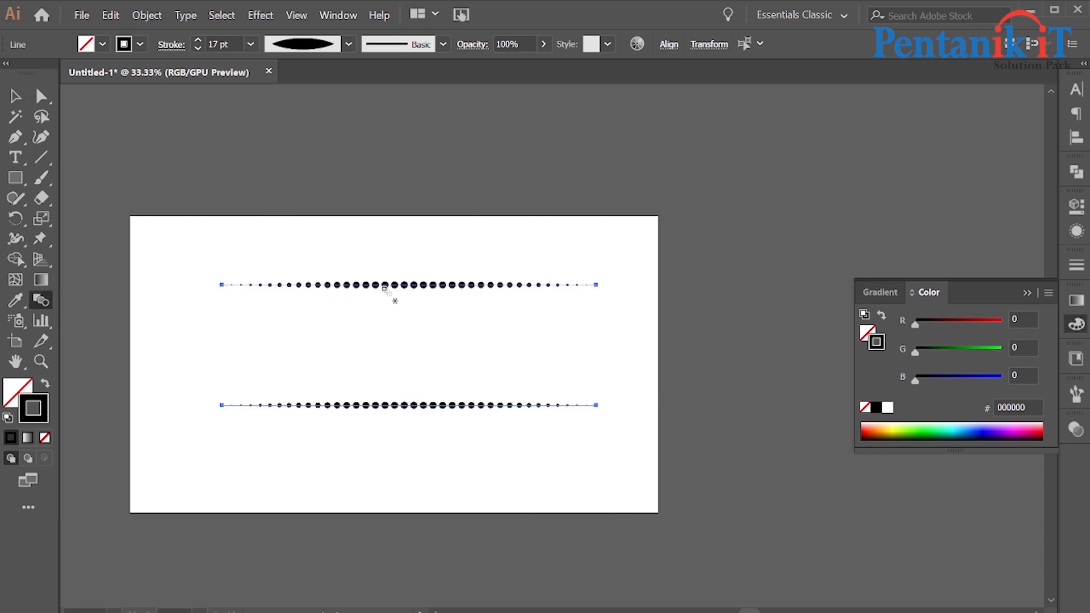
alt+click(222, 285)
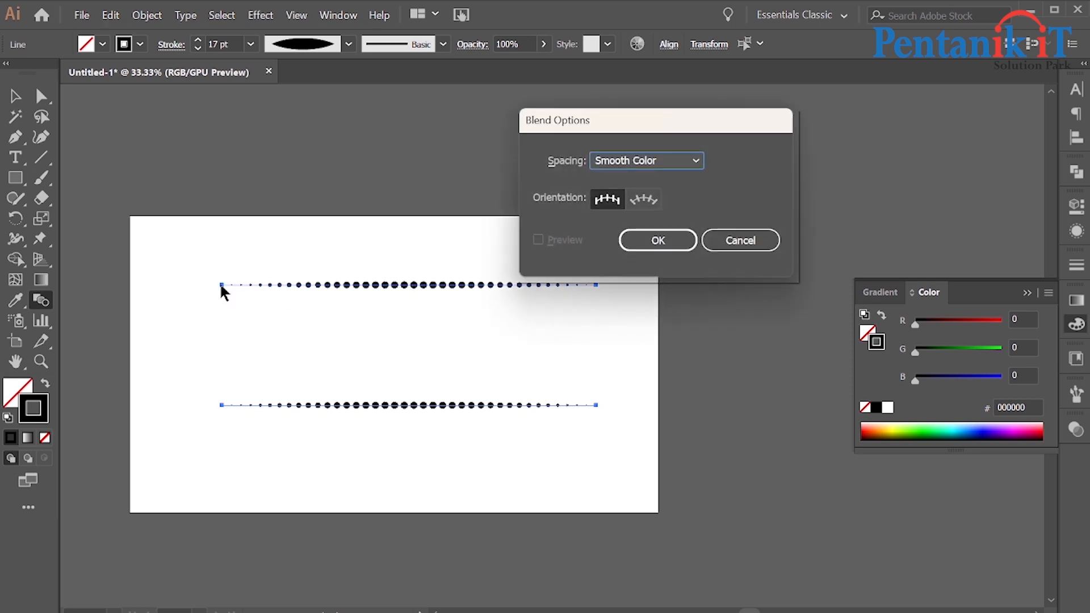
click(634, 169)
click(665, 199)
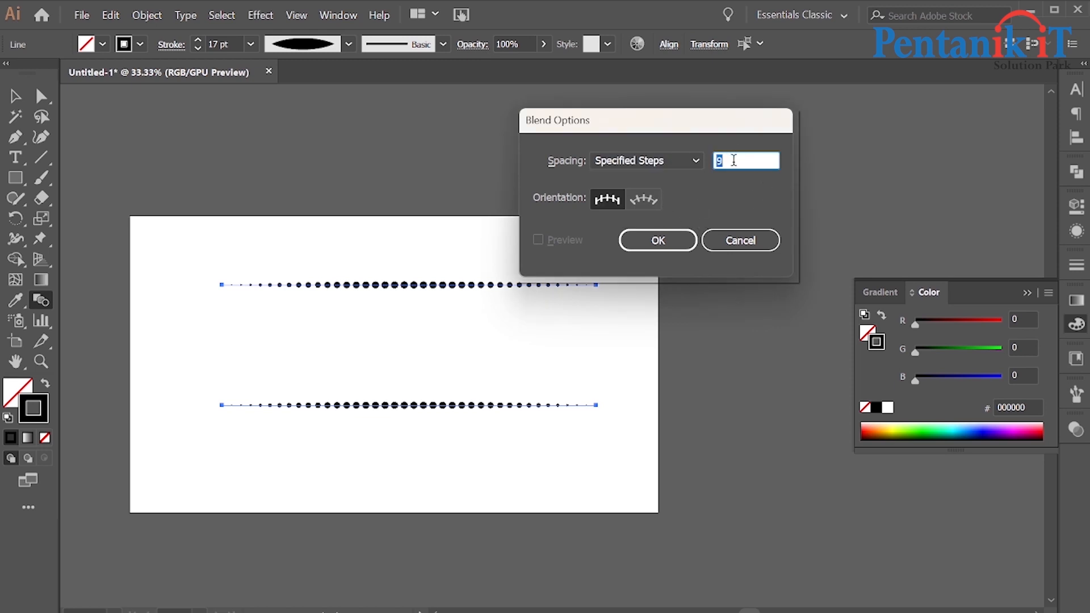
click(669, 243)
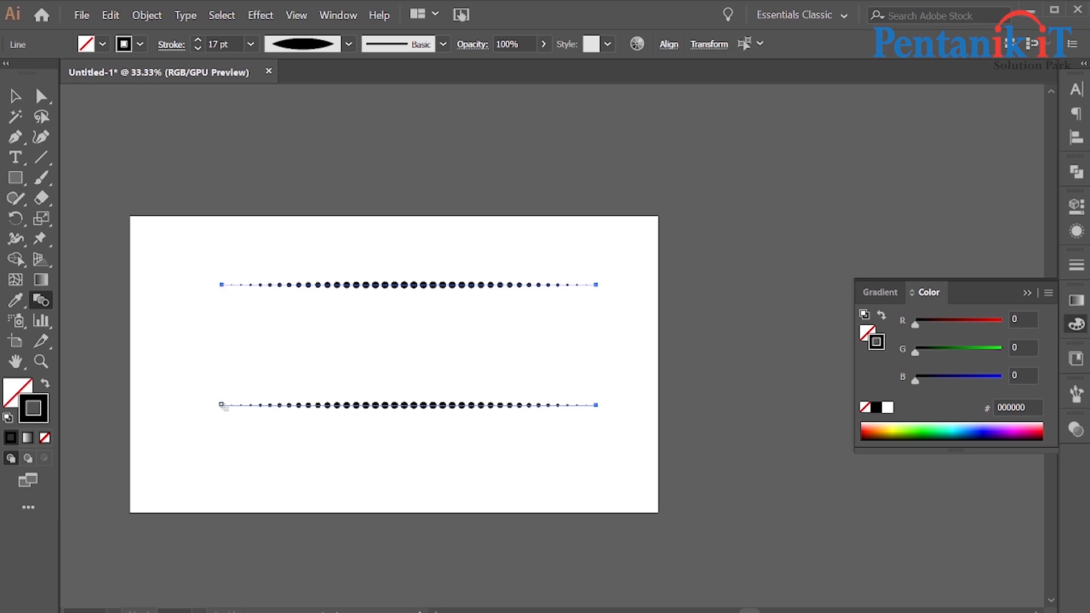
click(223, 406)
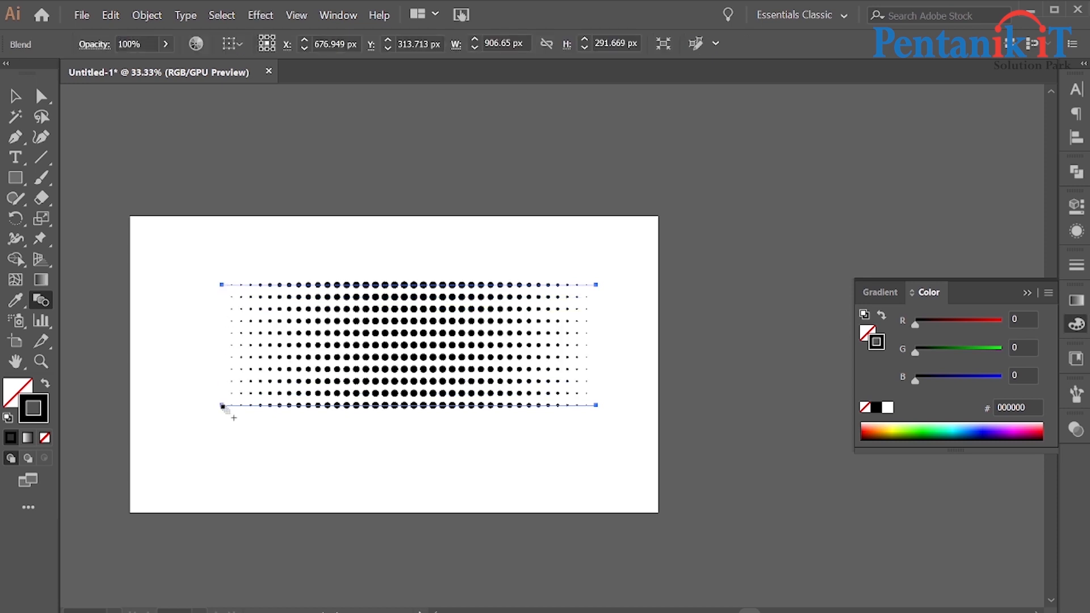
Step: Select the blended dot pattern on the artboard and collapse the Color panel
click(15, 97)
click(362, 184)
scroll(439, 306, down, 2)
click(484, 335)
scroll(480, 332, up, 1)
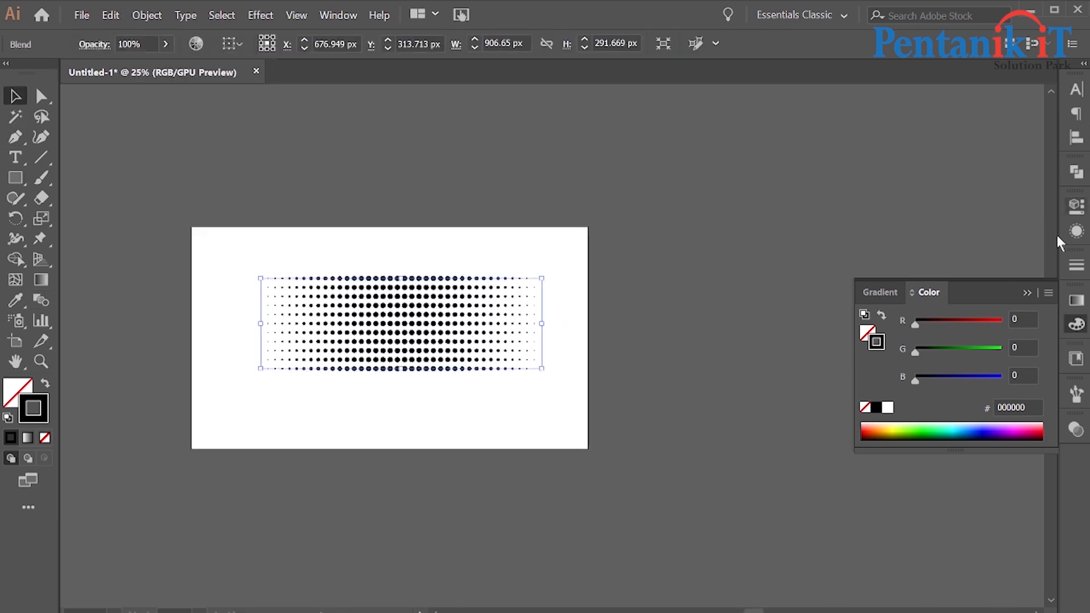
click(1025, 295)
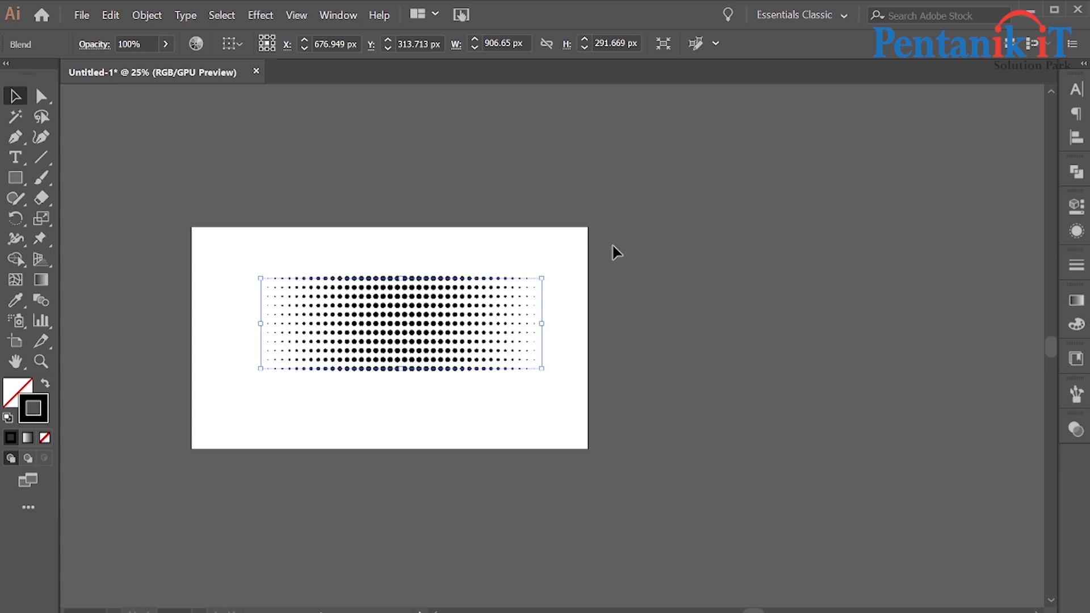
click(1076, 394)
mouse_move(392, 307)
mouse_down()
mouse_move(965, 343)
mouse_move(961, 522)
mouse_up()
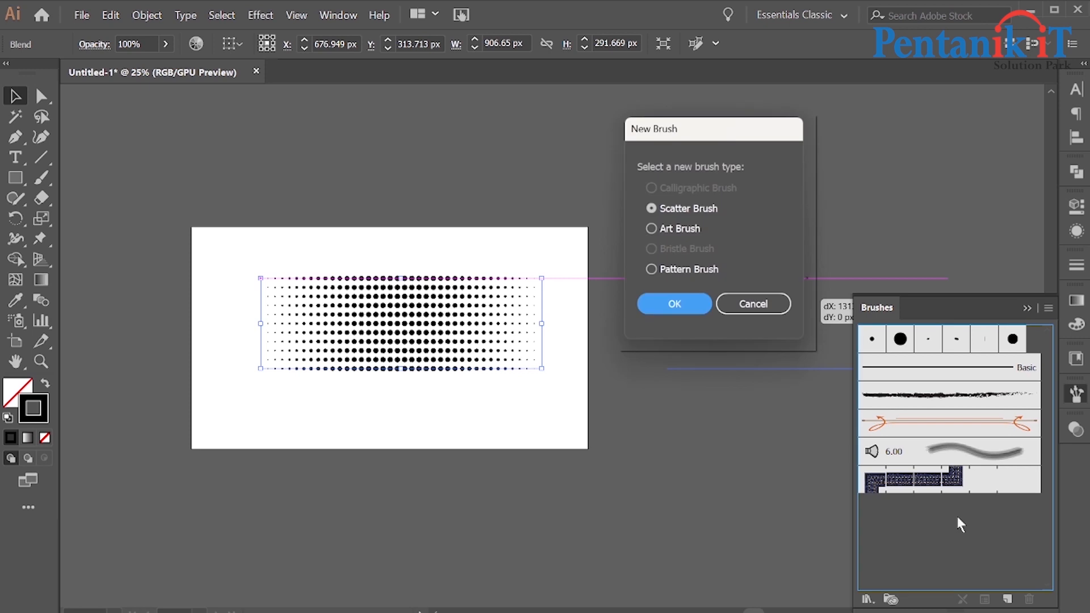
click(669, 274)
click(677, 310)
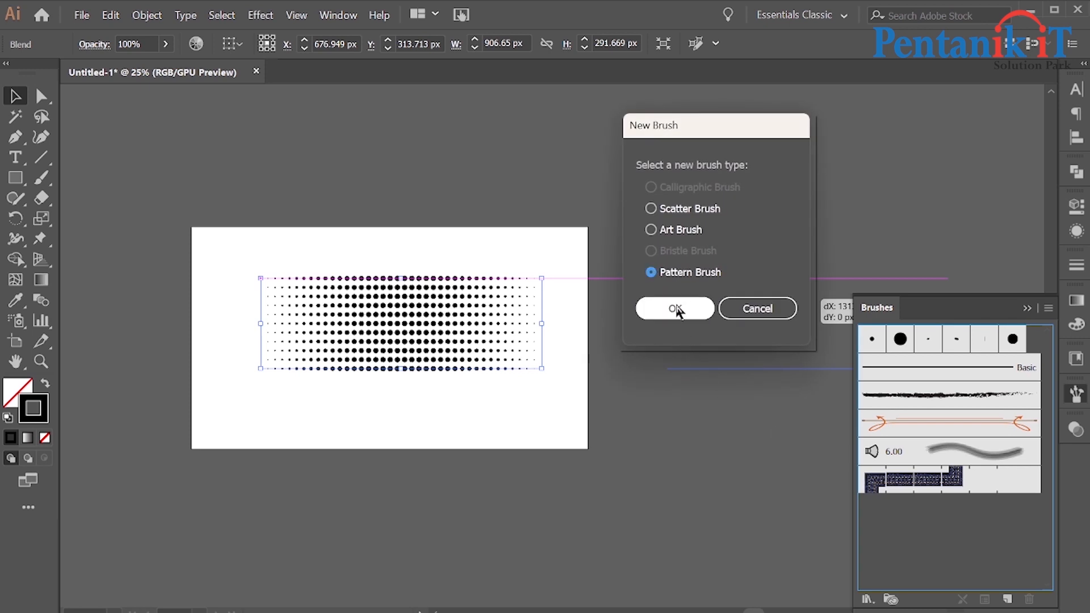
click(754, 310)
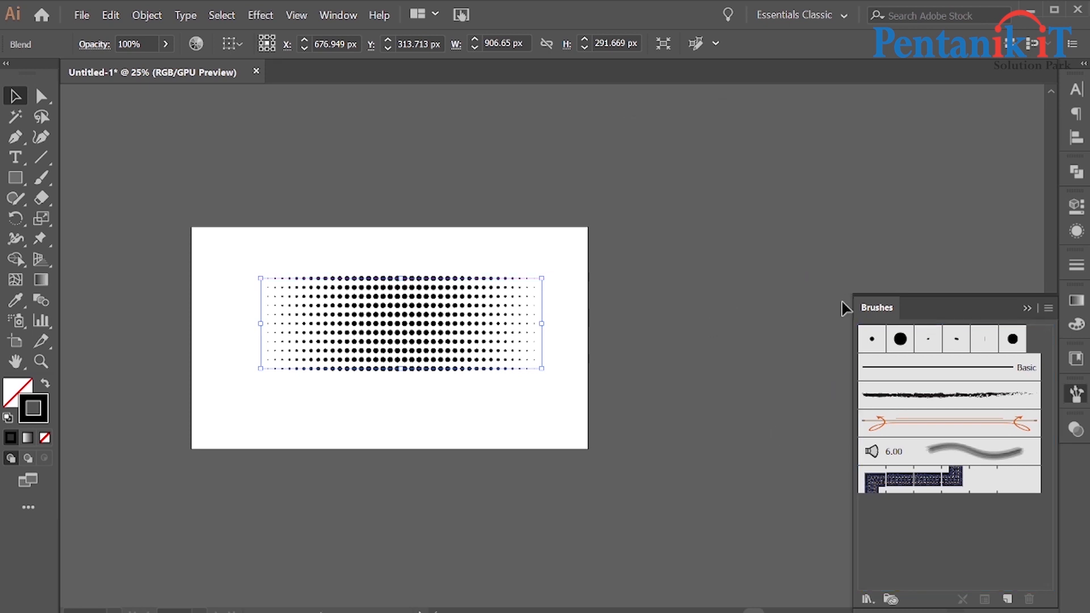
click(1027, 309)
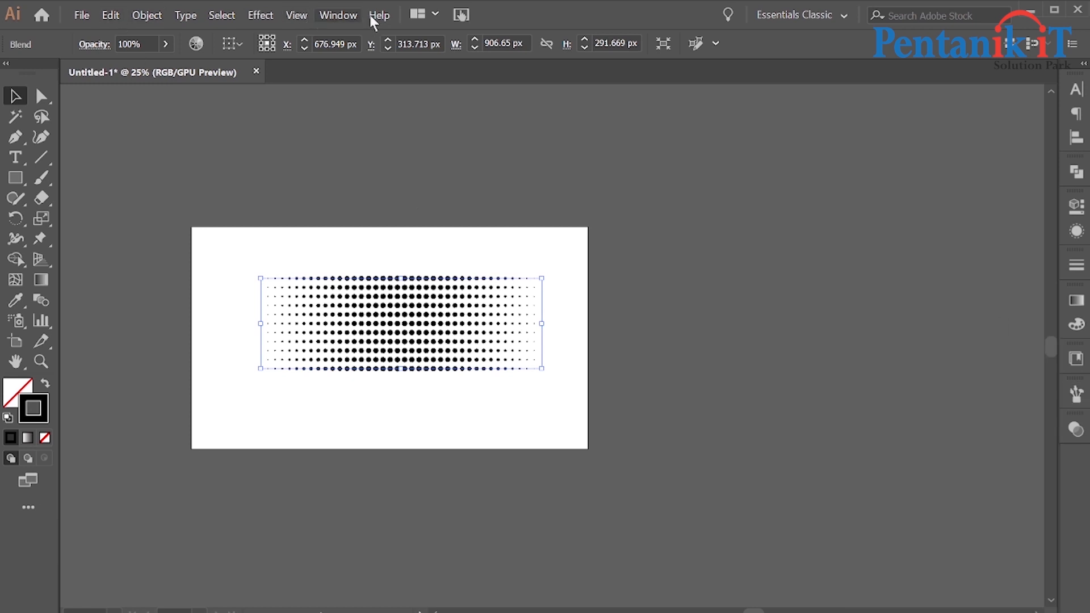
Step: Show the Symbols panel and dock it with the other collapsed panels
click(340, 15)
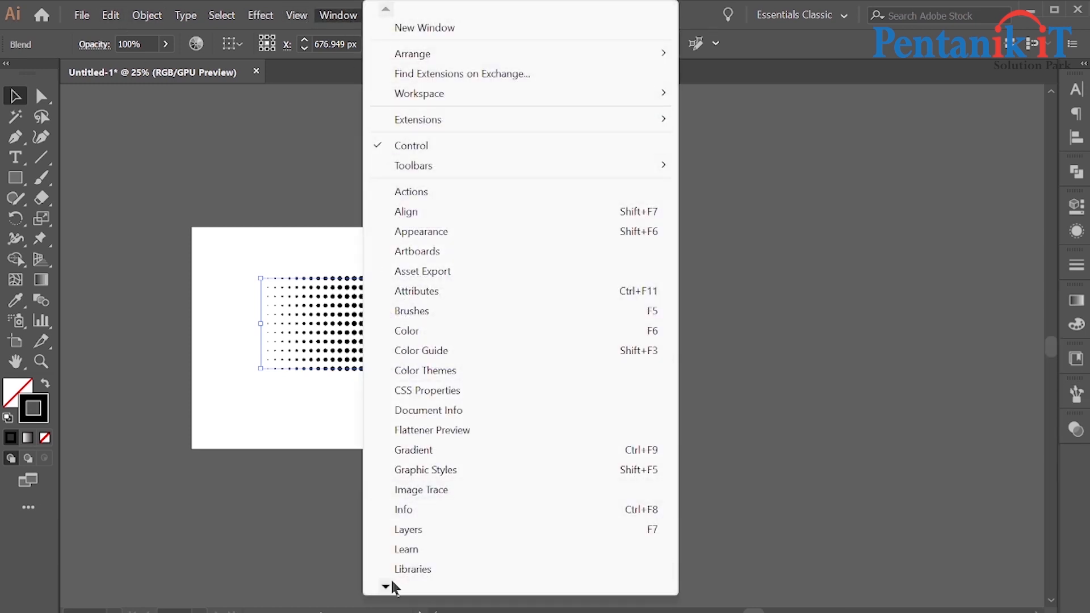
mouse_move(385, 588)
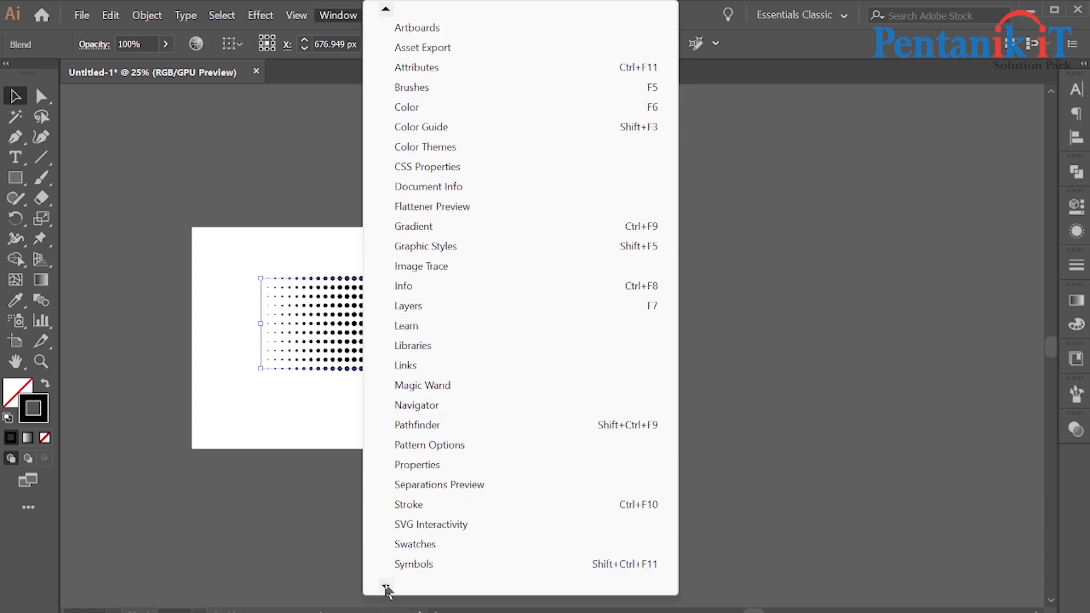
click(406, 485)
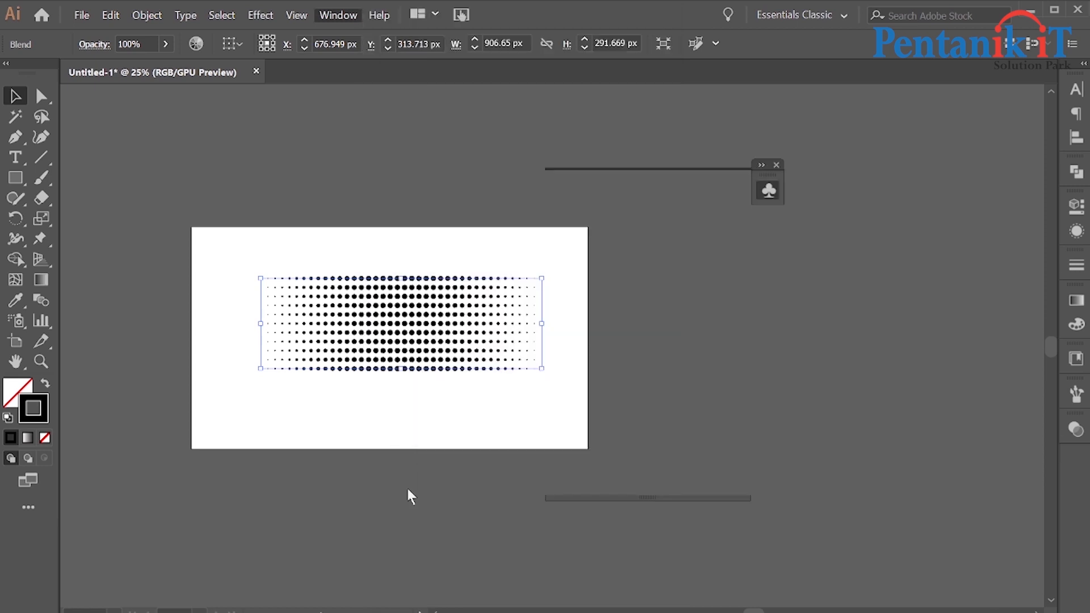
click(768, 190)
drag(783, 226, 1078, 463)
click(1078, 464)
Step: Save the blended dot pattern as a static symbol named New Symbol
drag(360, 304, 922, 405)
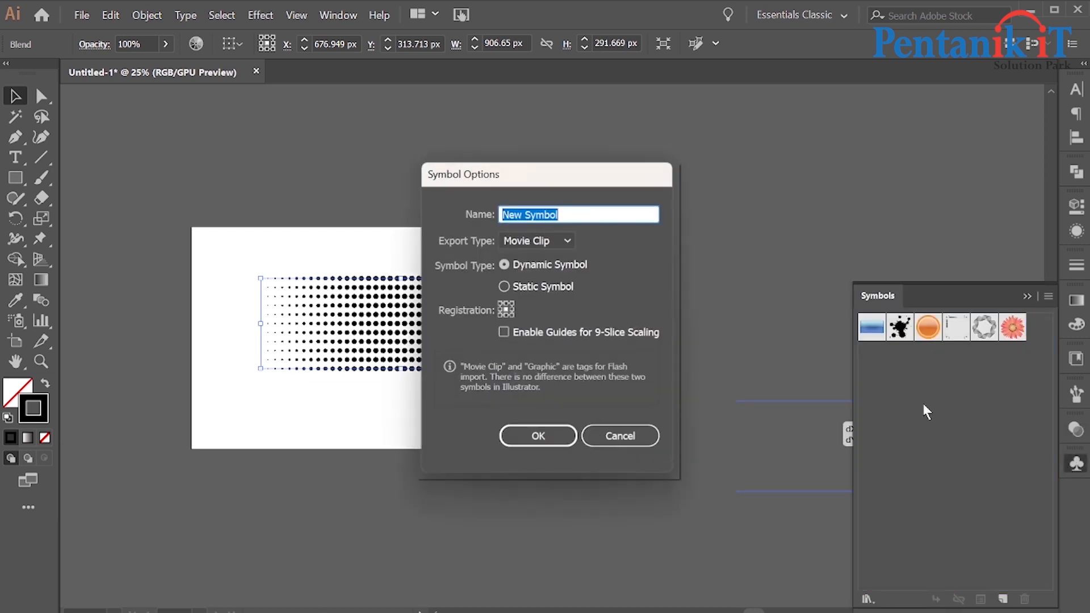
click(526, 292)
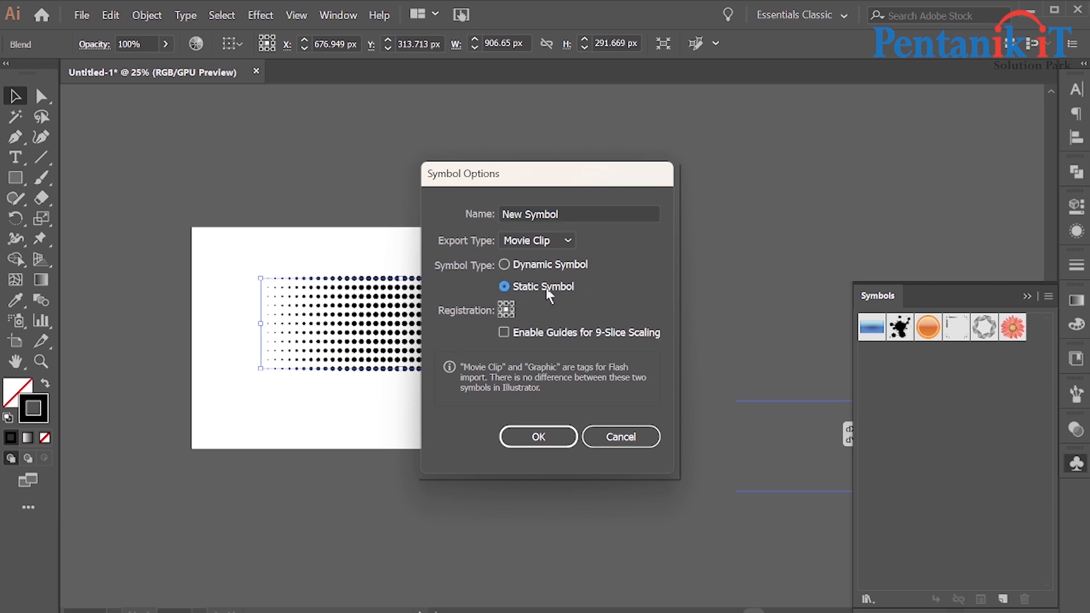
click(554, 432)
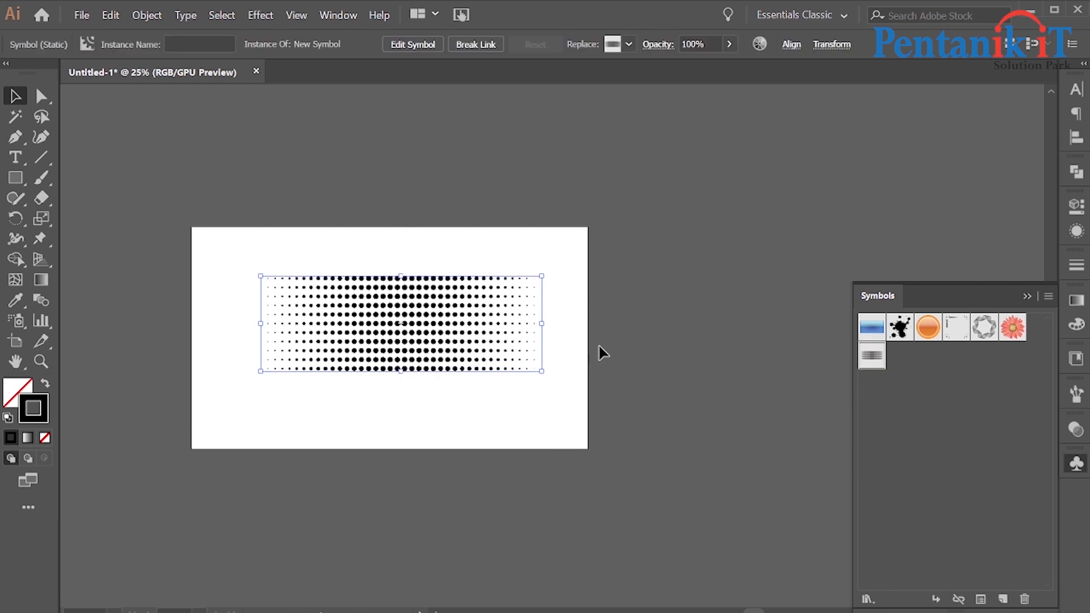
Step: Move the dot symbol off the artboard to its upper right and draw a circle nearly as tall as the artboard in the middle
drag(452, 348, 817, 157)
click(653, 221)
drag(8, 192, 76, 219)
drag(371, 299, 485, 371)
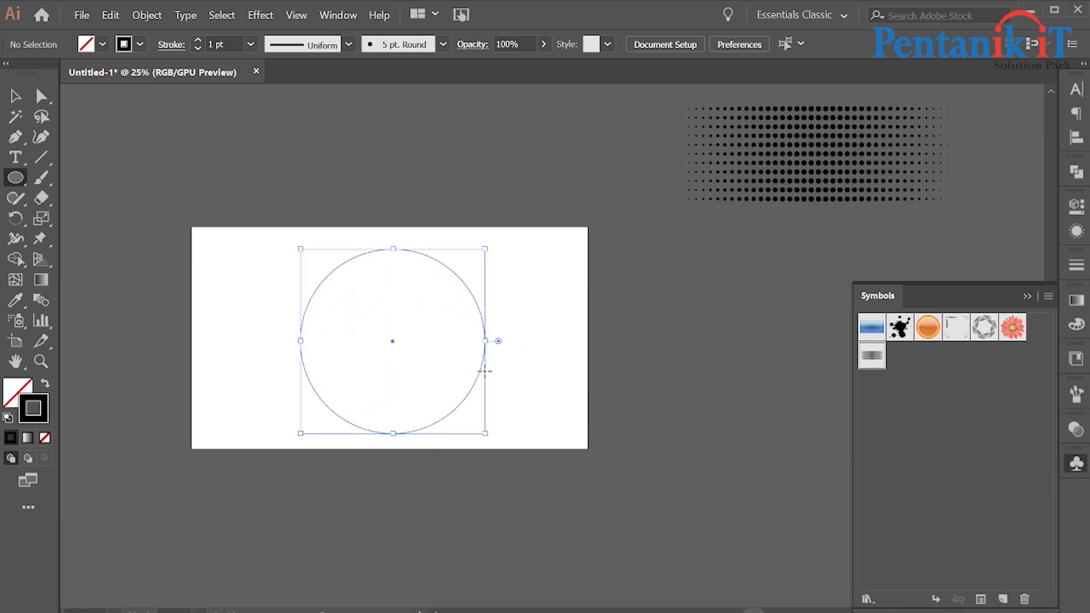
Step: Cut the circle at its top and bottom anchor points with the Scissors tool and delete the left half
right_click(40, 182)
right_click(49, 200)
click(108, 219)
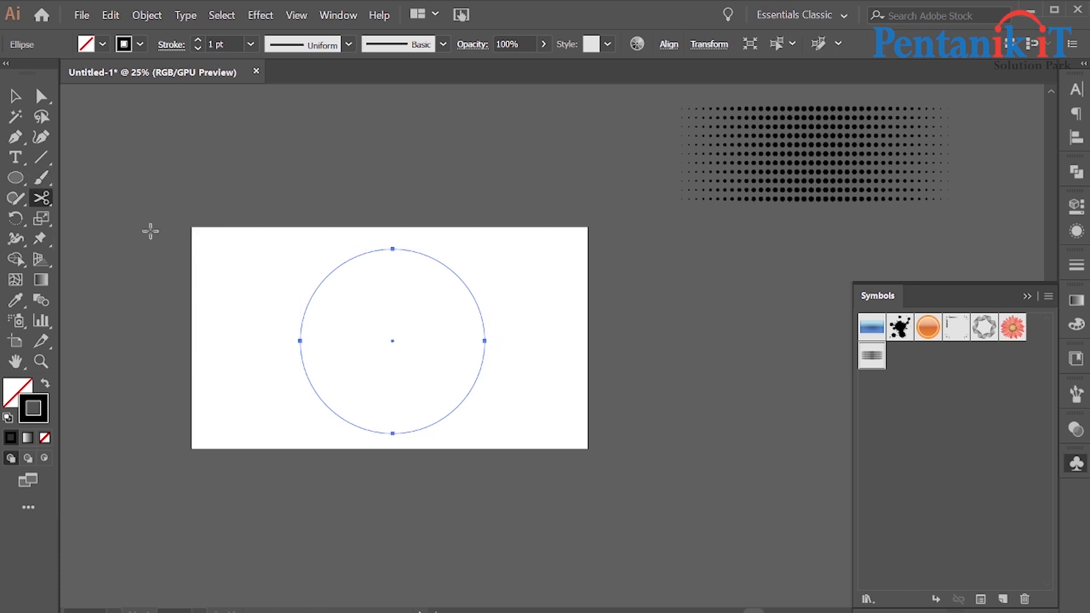
click(392, 250)
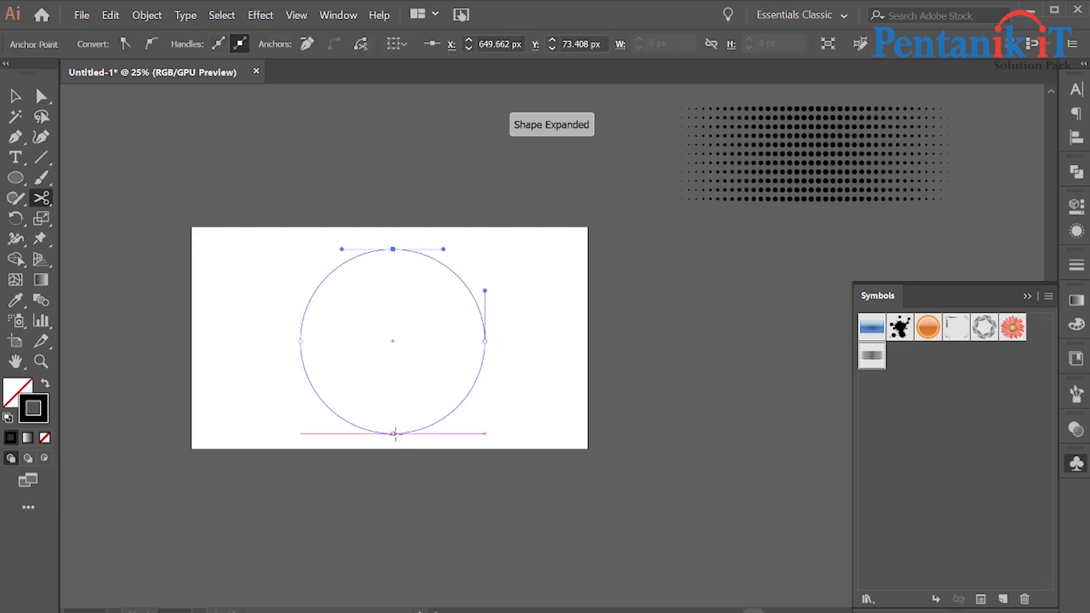
click(393, 434)
click(15, 96)
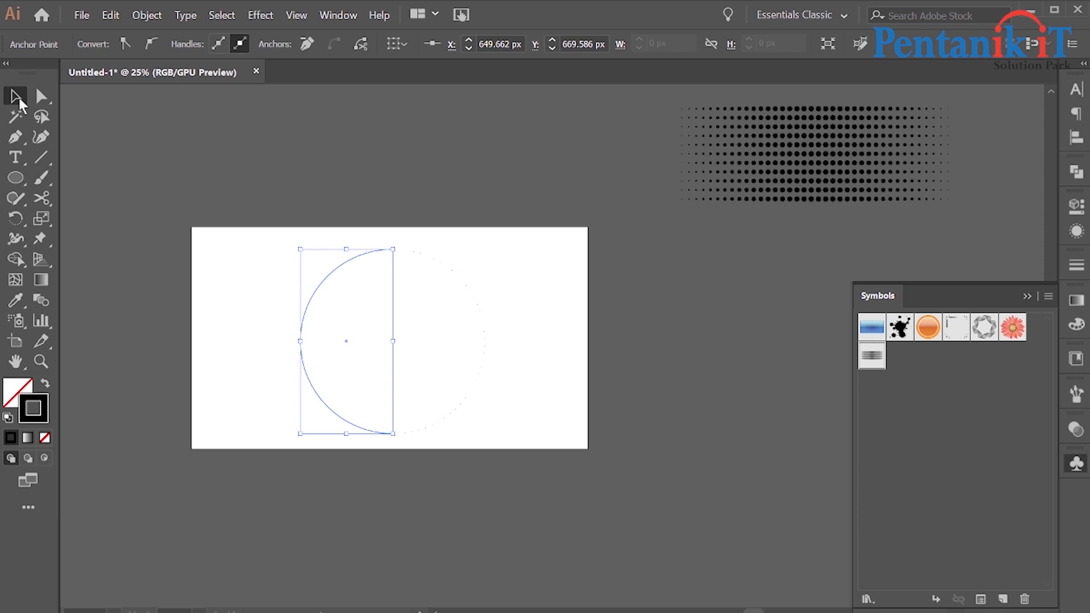
key(Delete)
key(Delete)
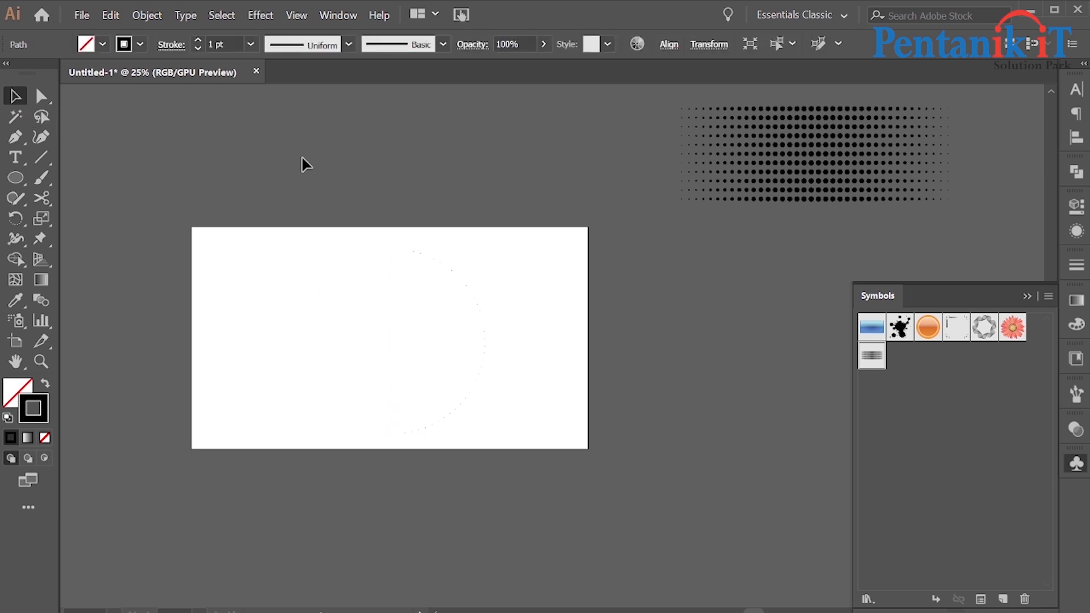
Step: Give the remaining right half-circle an 8 pt stroke and turn off its dashed line
drag(373, 226, 474, 449)
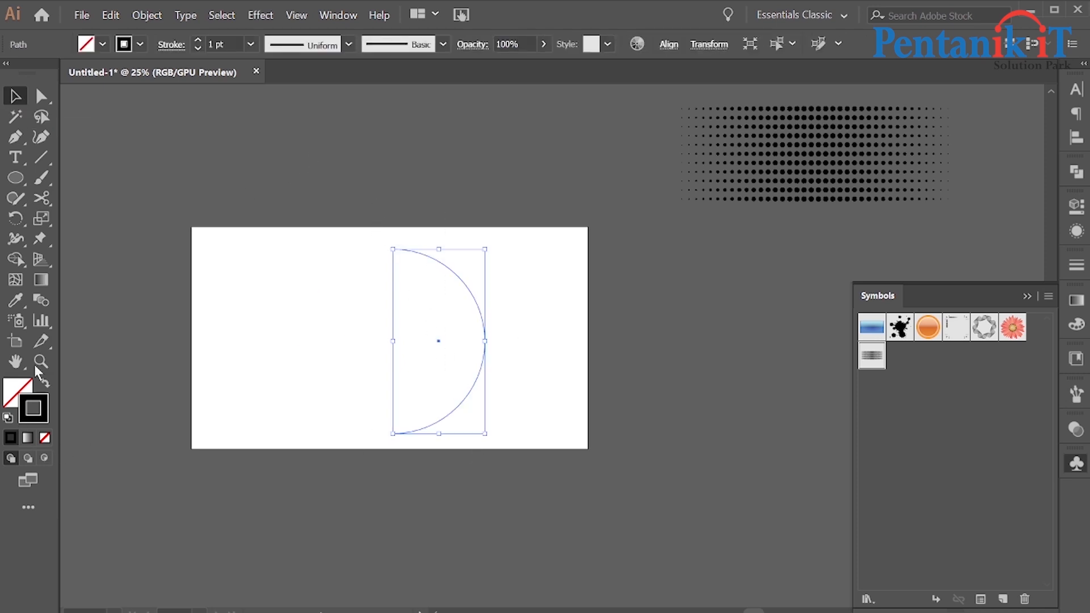
click(217, 43)
scroll(217, 44, up, 7)
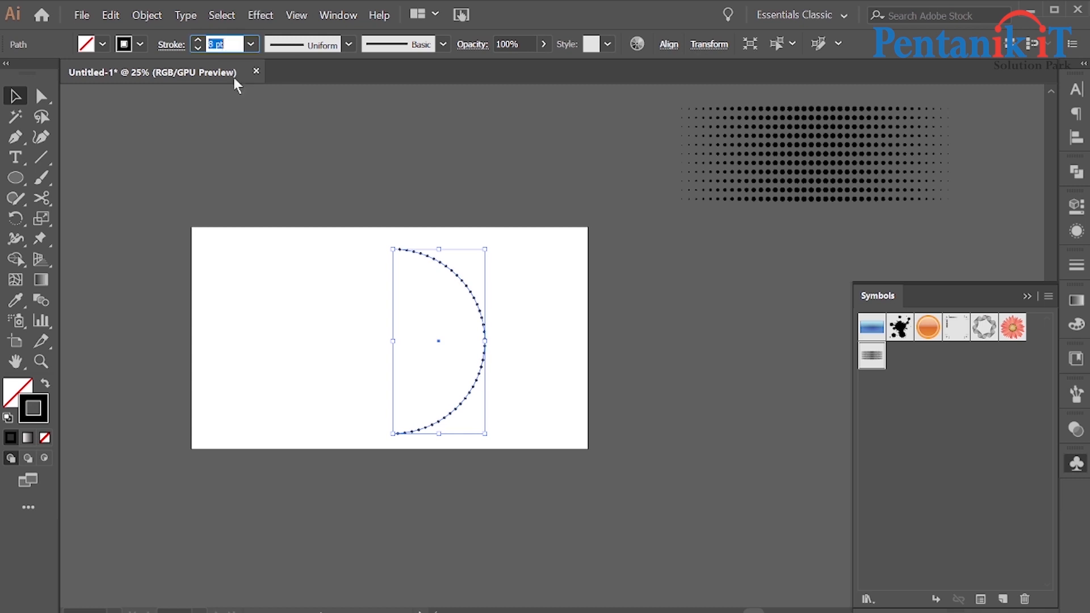
click(171, 44)
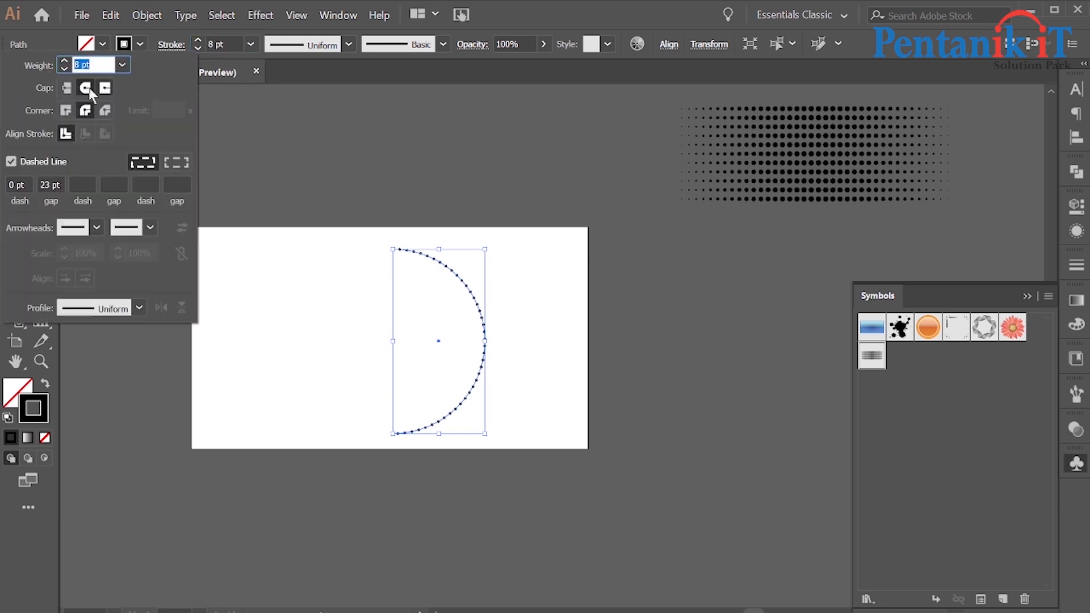
click(50, 185)
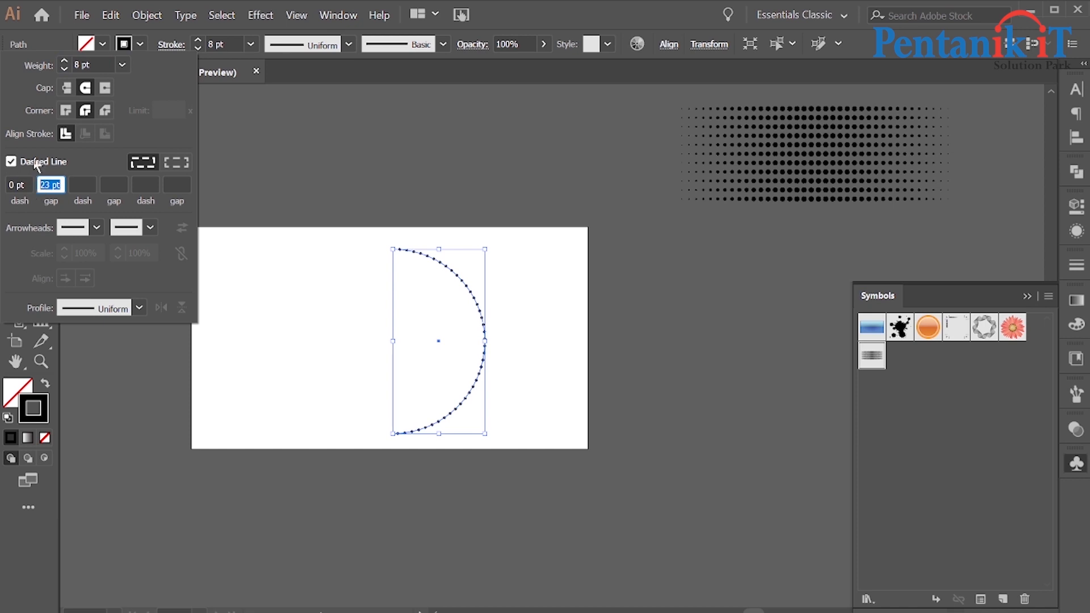
click(35, 164)
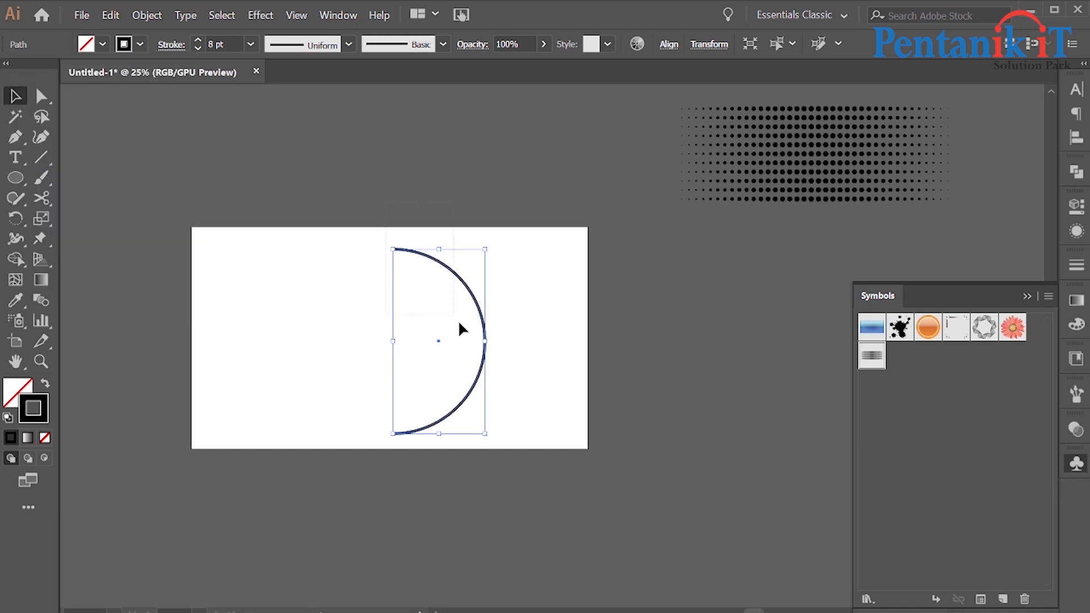
Step: Set up a 3D Revolve effect on the half-circle, 360° from the left edge, with the preview turned on
click(272, 19)
mouse_move(292, 115)
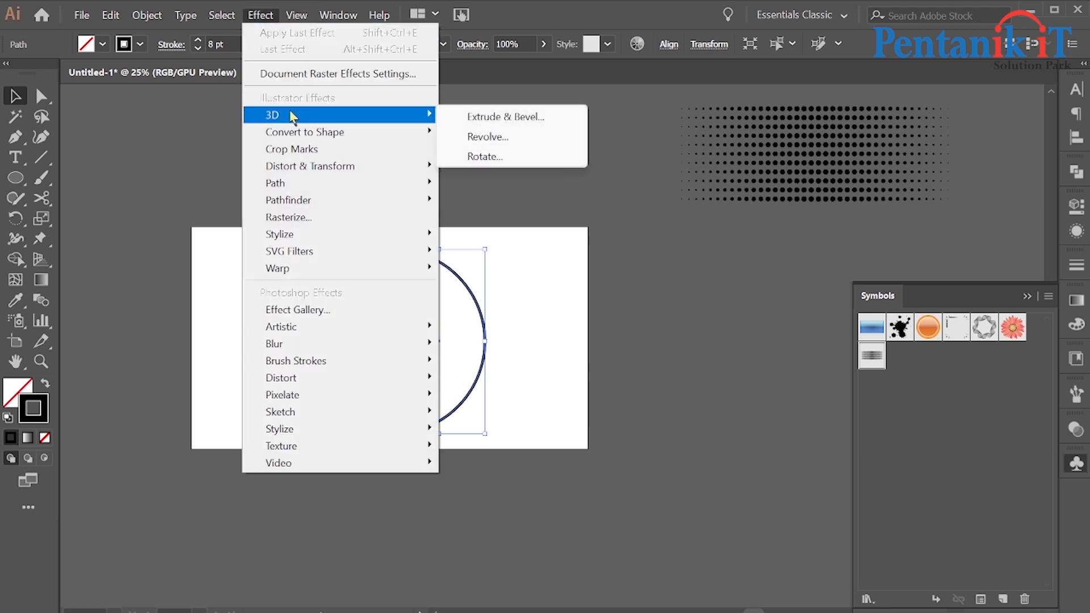
click(490, 138)
drag(503, 178, 706, 94)
click(572, 446)
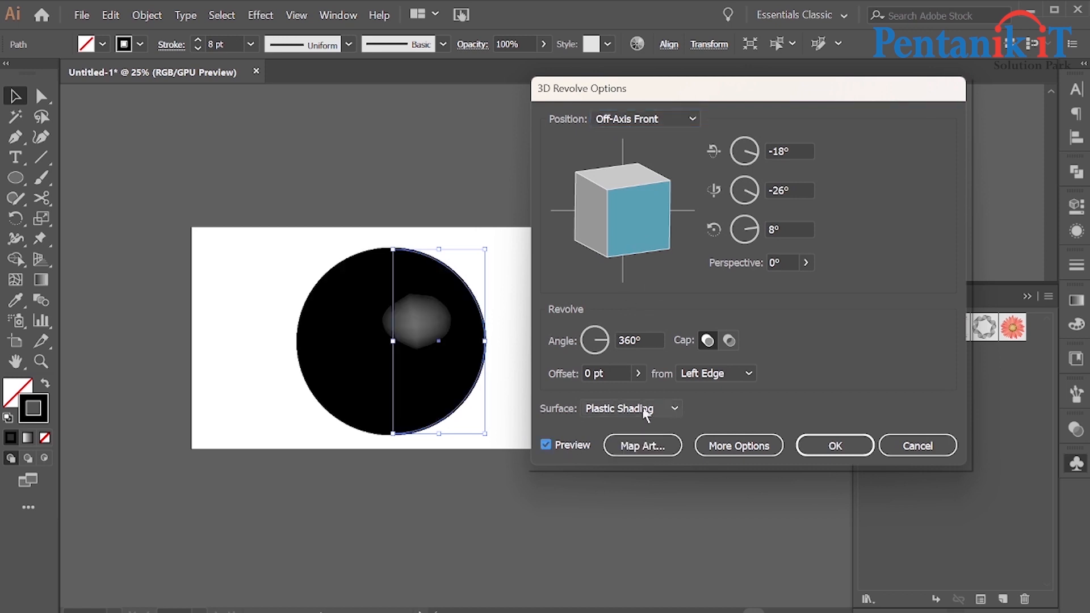
click(640, 446)
drag(418, 145, 596, 39)
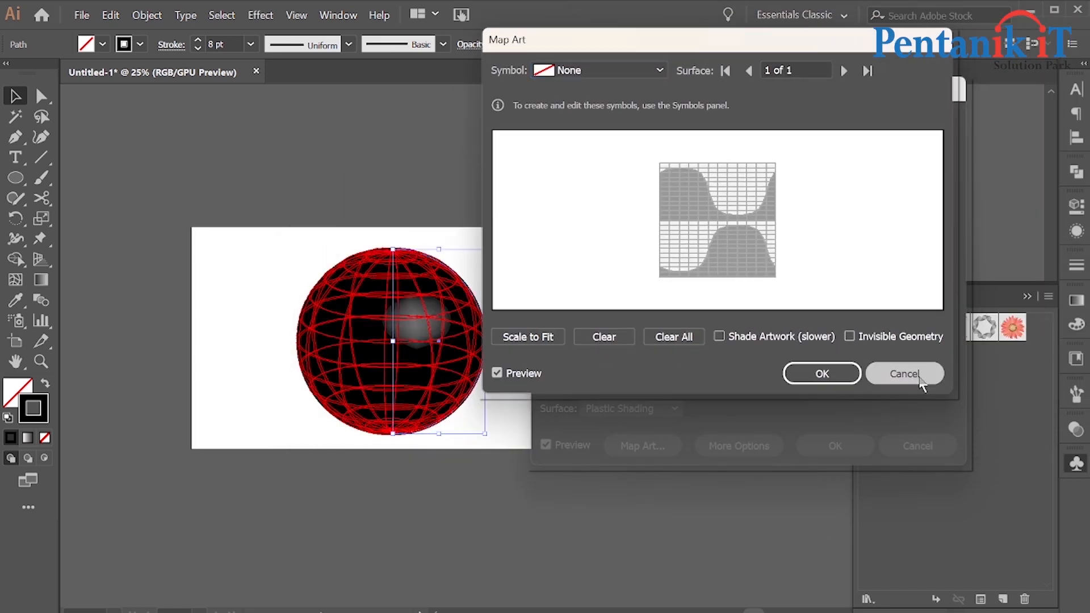
click(904, 376)
Step: Map New Symbol onto the revolved sphere's surface with Invisible Geometry enabled
click(632, 449)
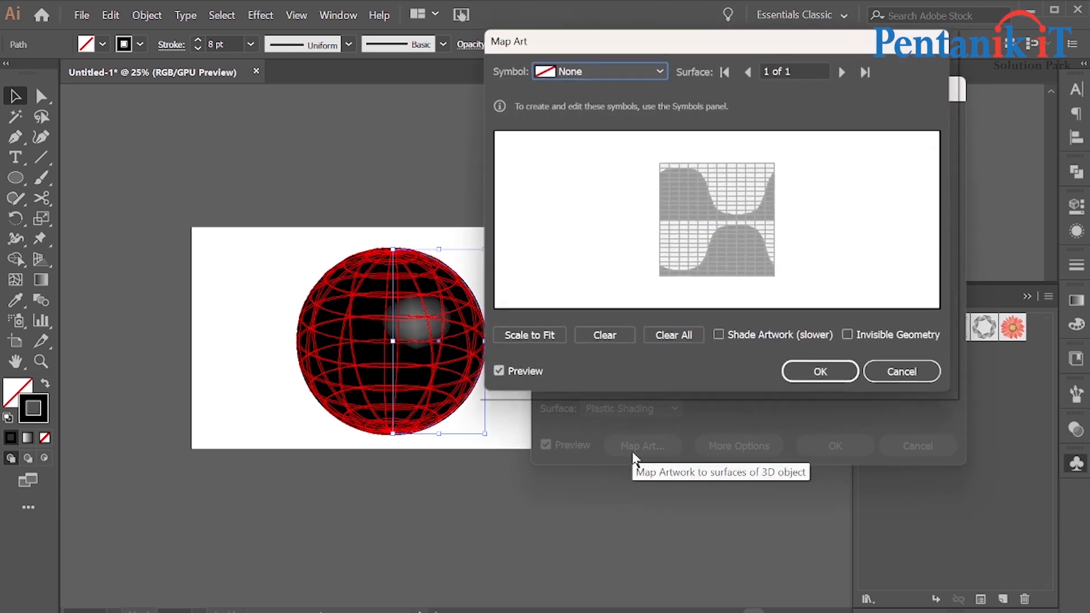
click(881, 340)
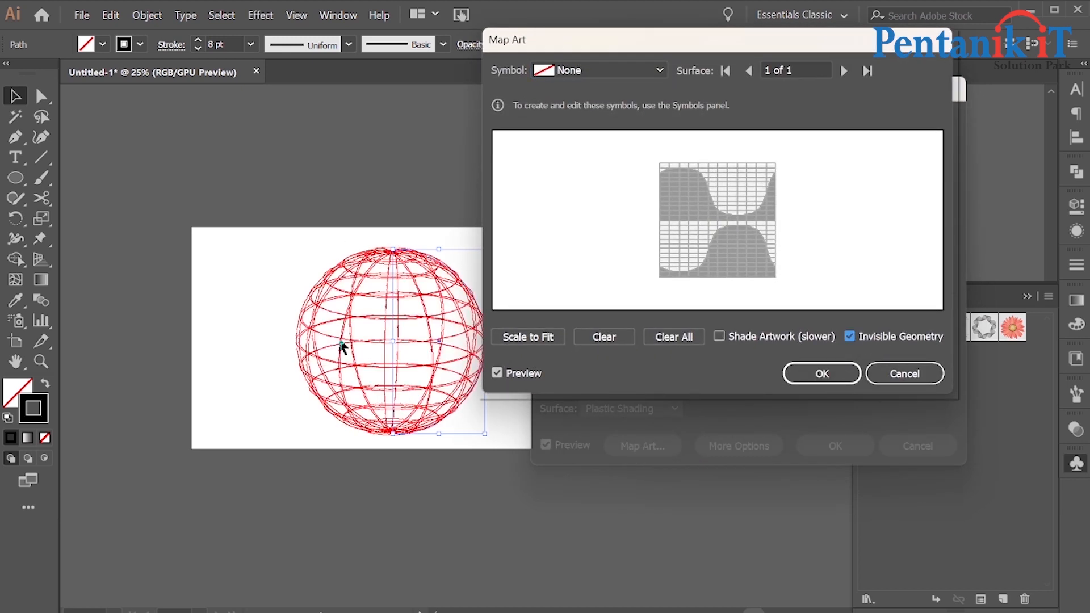
click(621, 69)
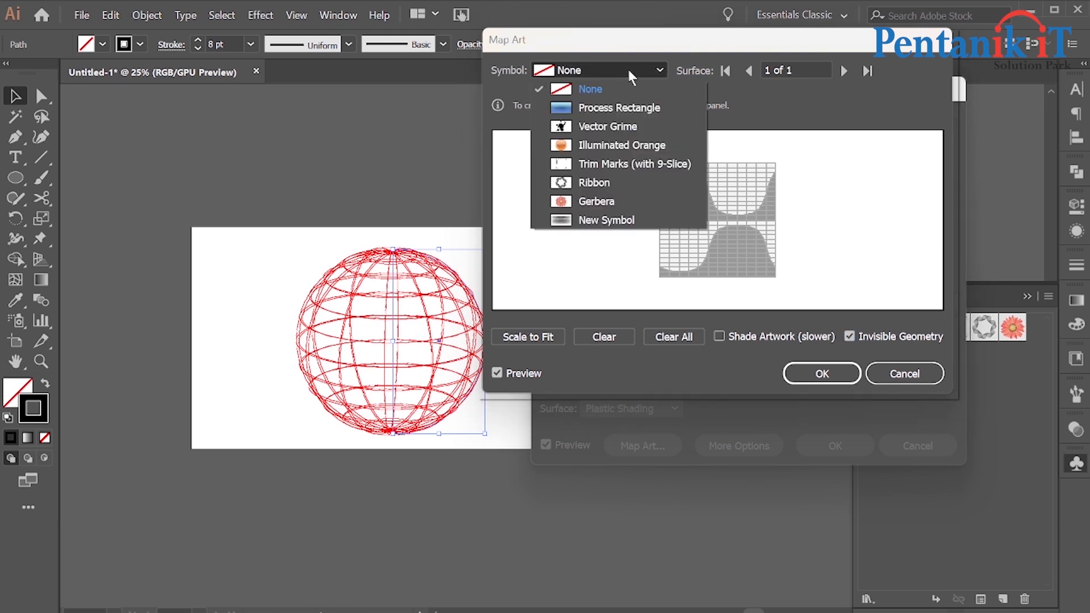
click(625, 222)
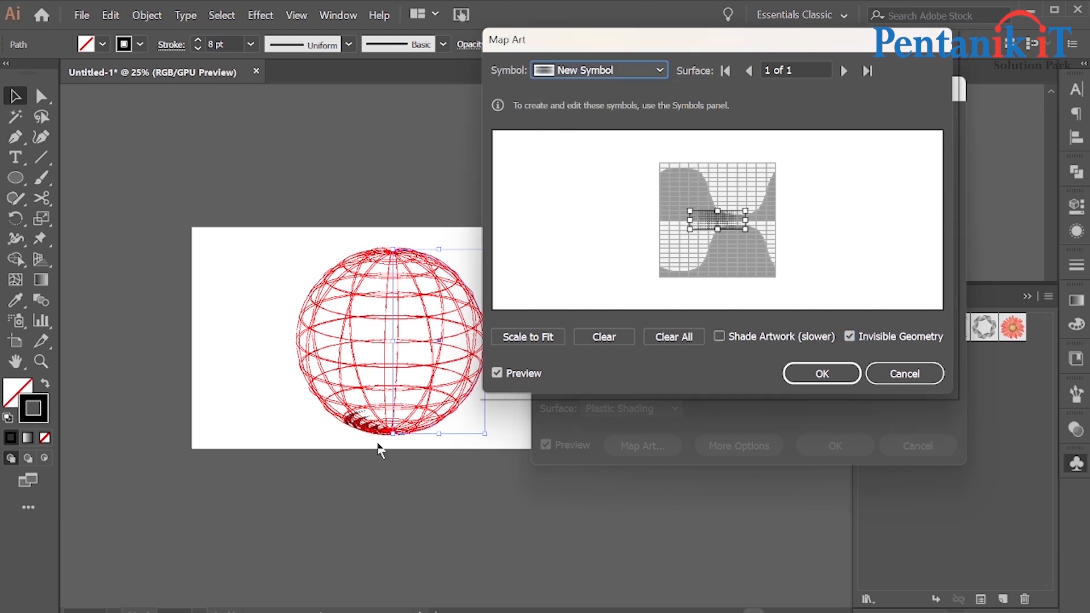
Step: Enlarge the mapped dot symbol, rotate it to a steep downward-right diagonal and place it over the upper middle of the surface grid
drag(744, 233, 700, 196)
drag(767, 221, 729, 245)
drag(718, 200, 734, 218)
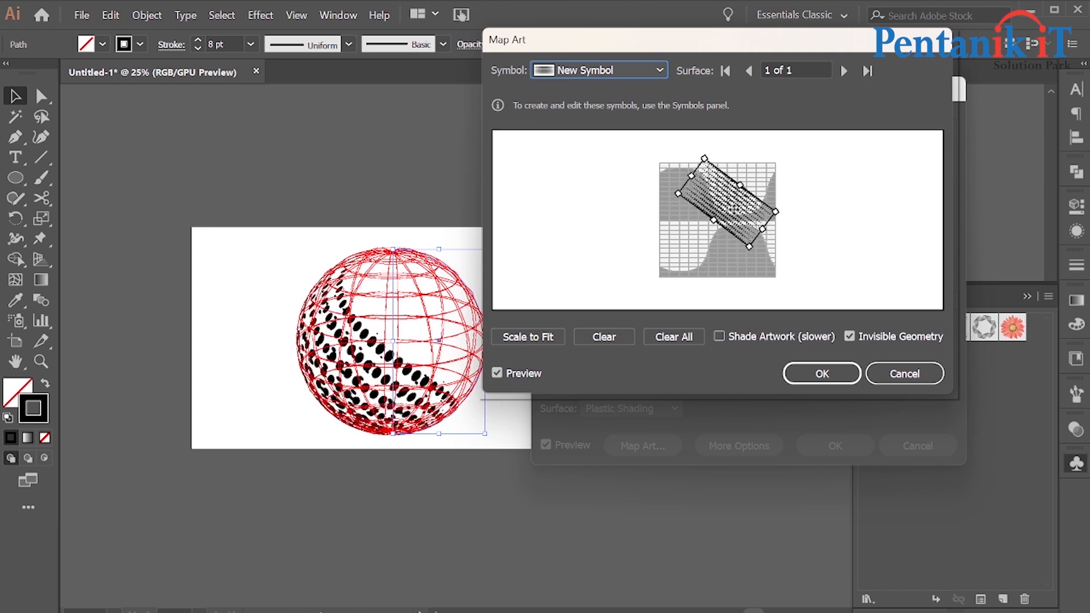
drag(768, 234, 758, 246)
mouse_move(741, 193)
mouse_down()
mouse_move(754, 194)
mouse_move(733, 199)
mouse_up()
drag(715, 153, 723, 155)
drag(742, 223, 732, 223)
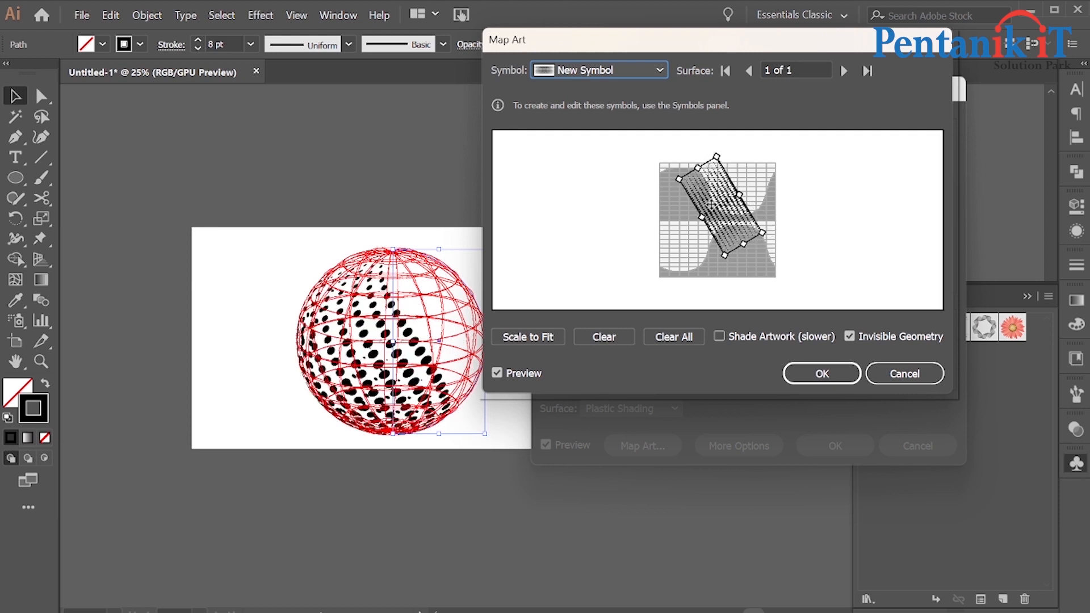
Step: Refine the mapped symbol's steep tilt, make it slightly smaller, shift it up and right, and accept the art mapping
drag(778, 229, 772, 218)
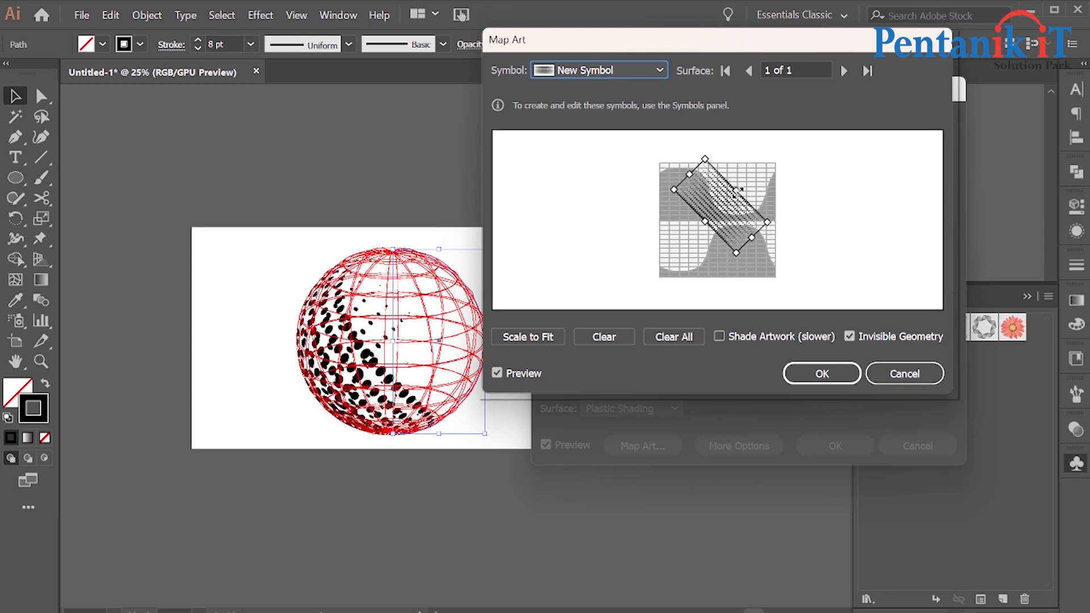
drag(705, 151, 724, 153)
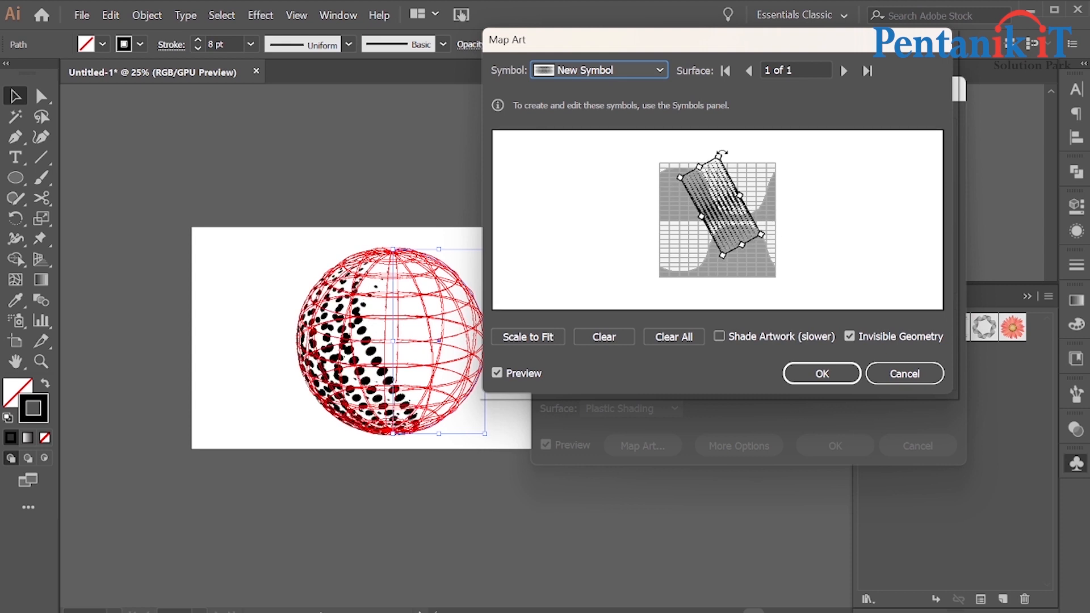
drag(740, 246, 738, 223)
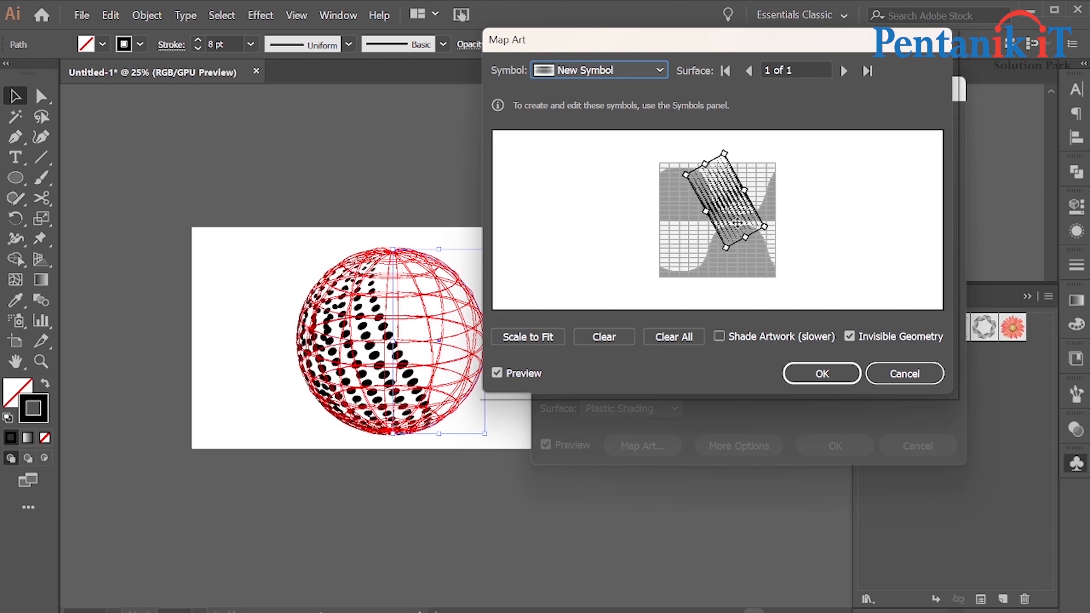
click(817, 373)
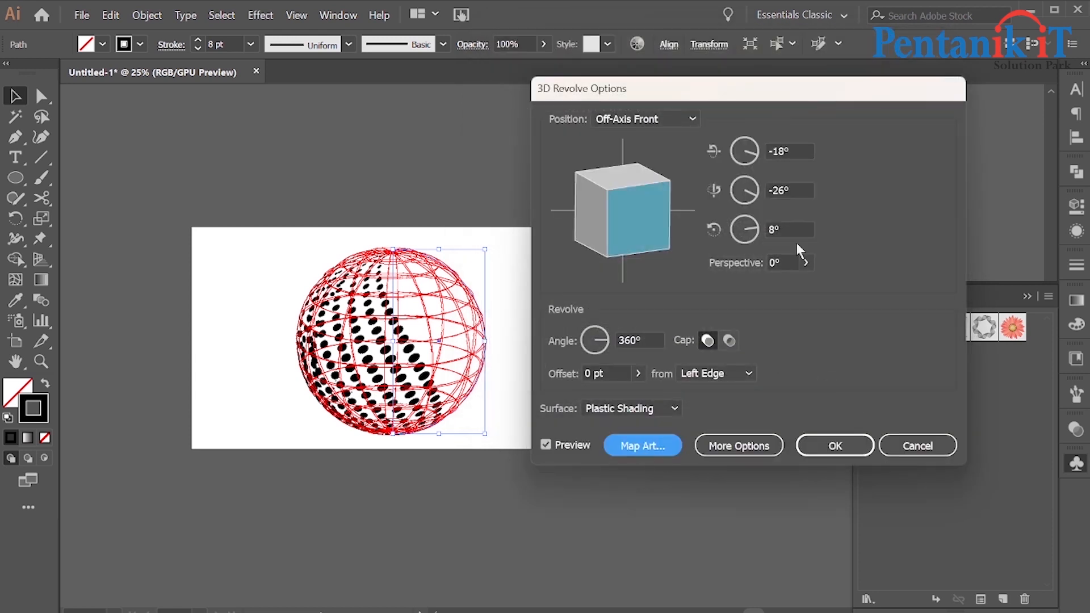
Step: Accept the revolve, try moving the sphere, and undo everything back to the plain half-circle stroke
click(836, 447)
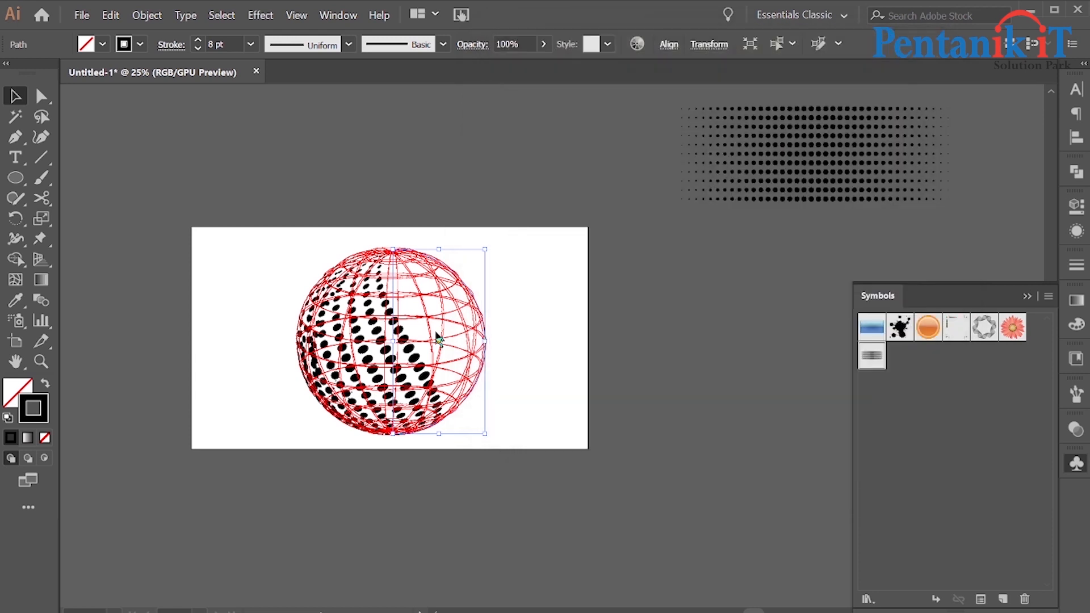
click(509, 189)
drag(353, 372, 378, 357)
key(ctrl+z)
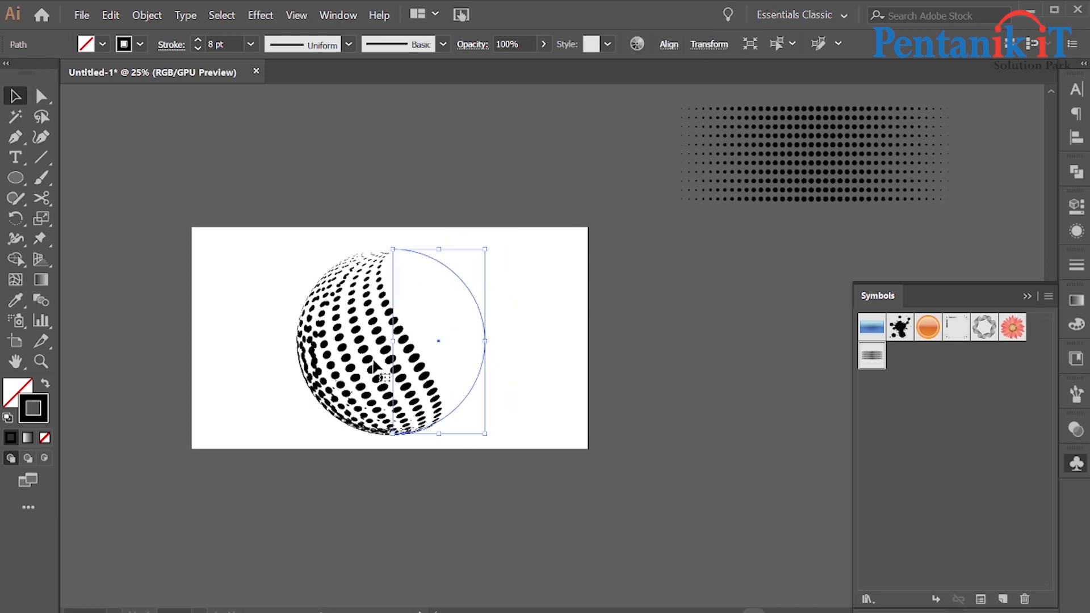
key(ctrl+z)
key(ctrl+z)
key(ctrl+z)
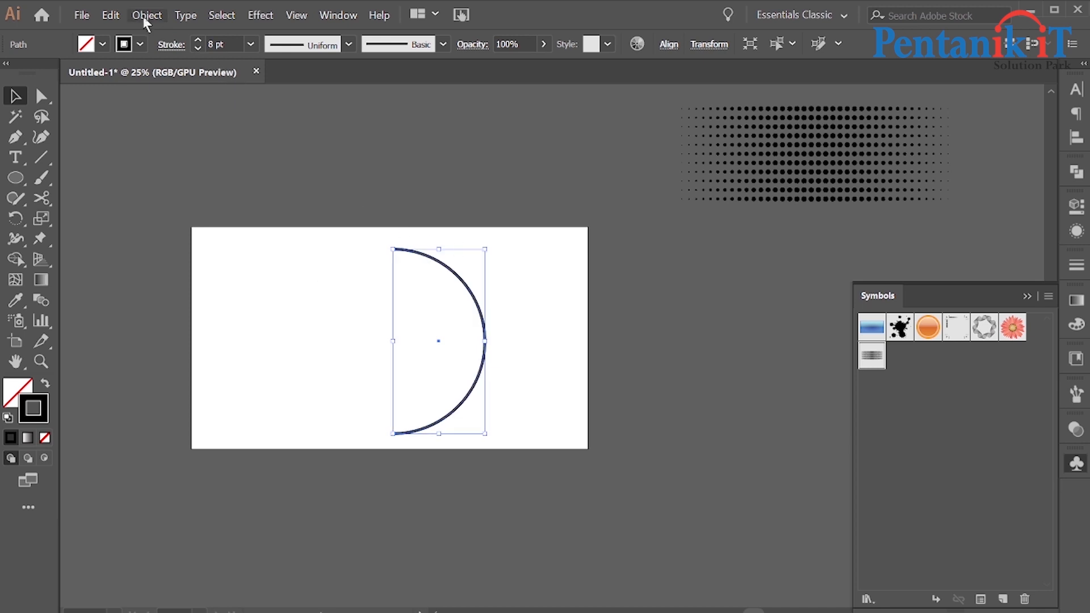
Step: Set up a 3D Revolve effect on the half-circle again with the preview turned on
click(275, 16)
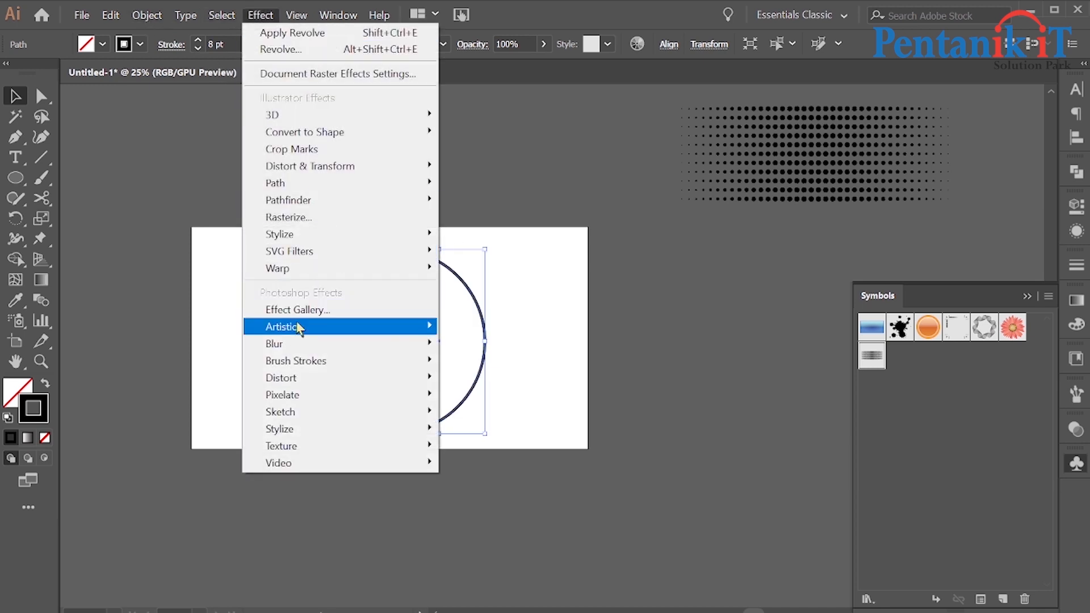
mouse_move(276, 120)
click(513, 135)
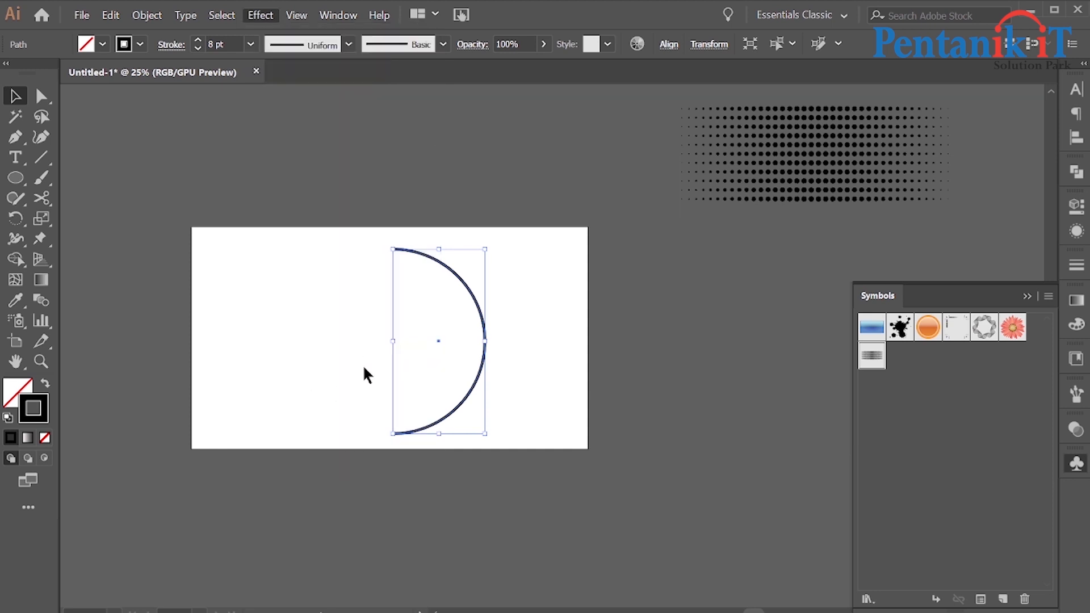
click(577, 446)
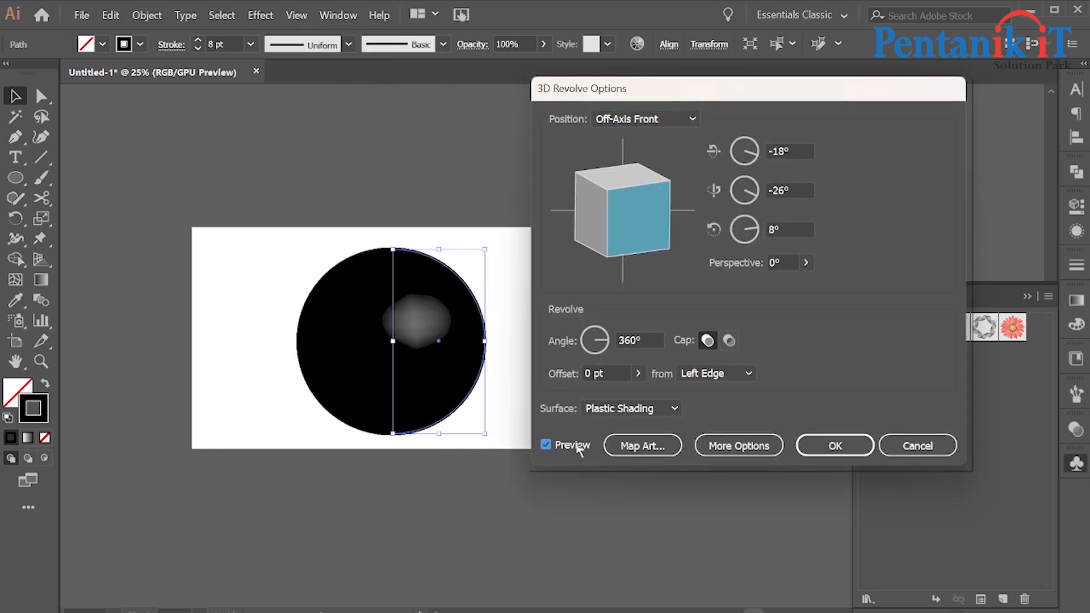
Step: Choose New Symbol as the art mapped onto the revolved sphere and enable Invisible Geometry
click(644, 447)
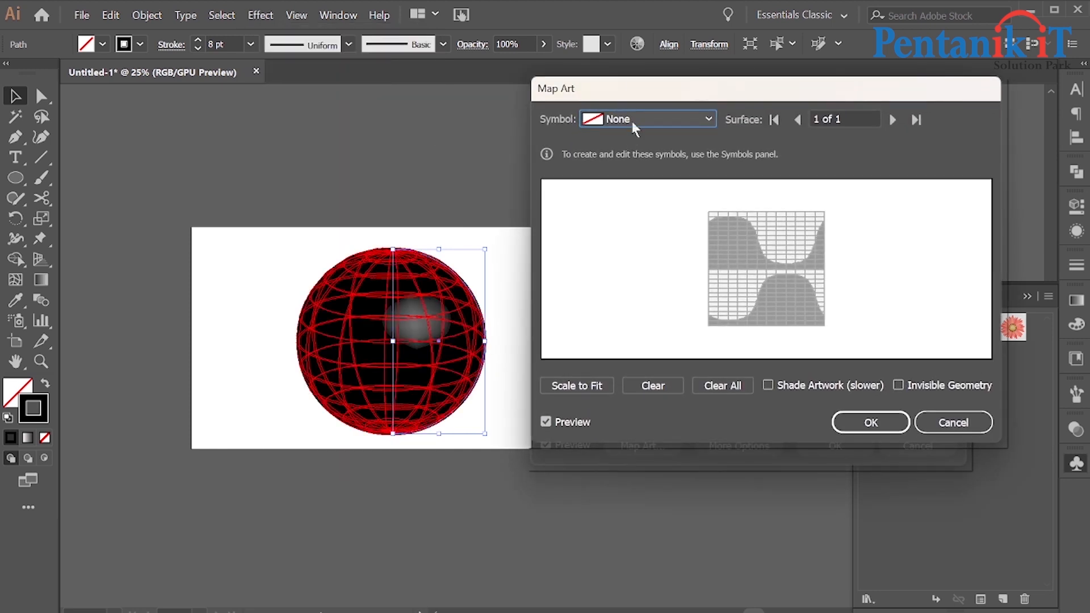
click(632, 122)
click(634, 273)
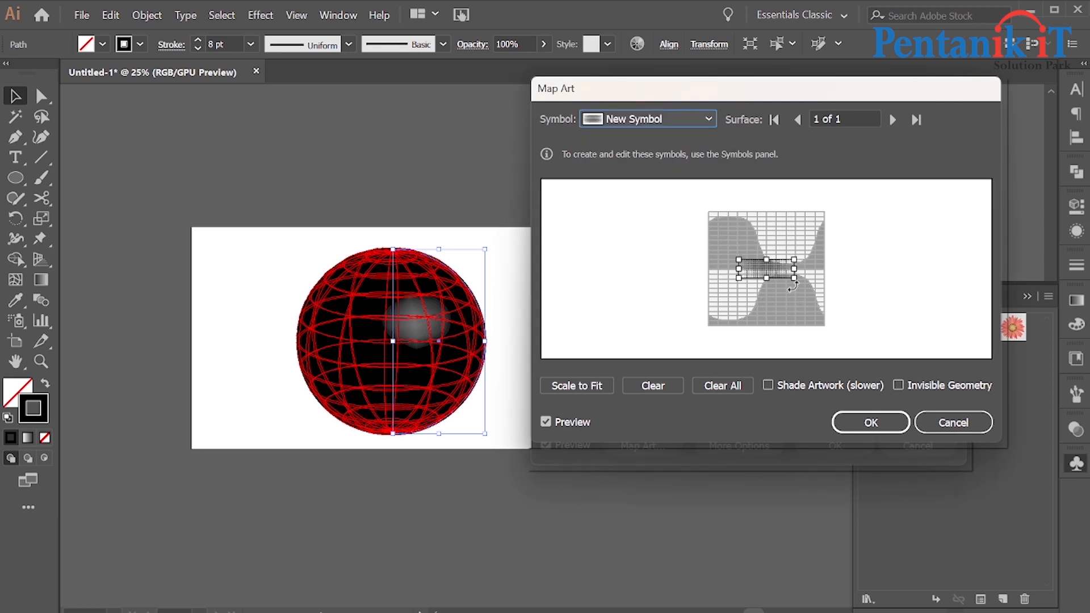
click(925, 386)
Step: Enlarge the mapped symbol, tilt it about 45° downward-right over the upper-right surface grid, and accept the mapping and revolve
drag(797, 275, 853, 272)
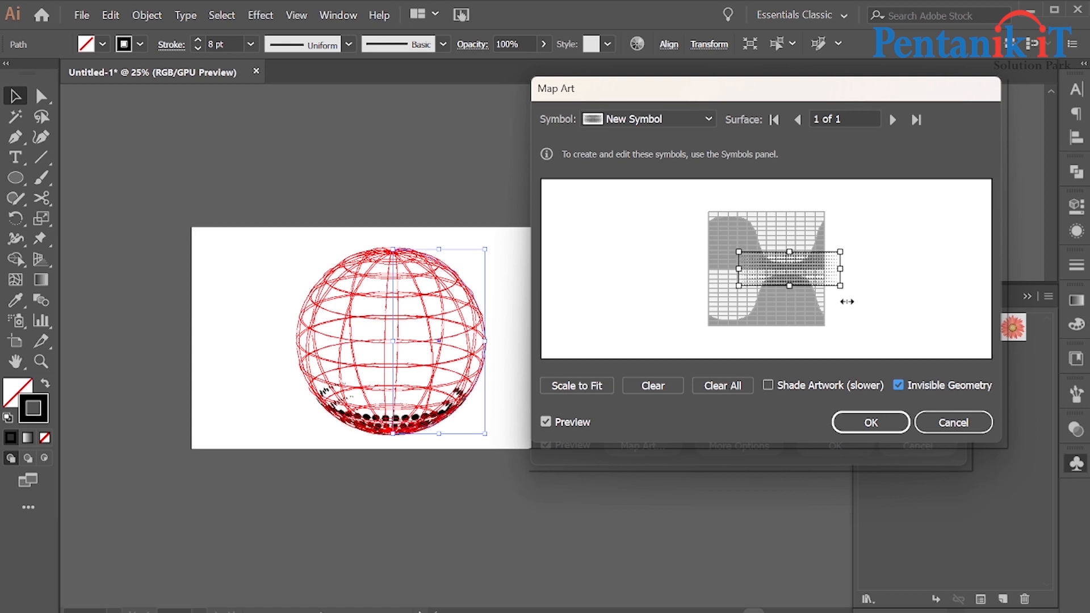
drag(844, 292, 807, 316)
drag(793, 279, 774, 255)
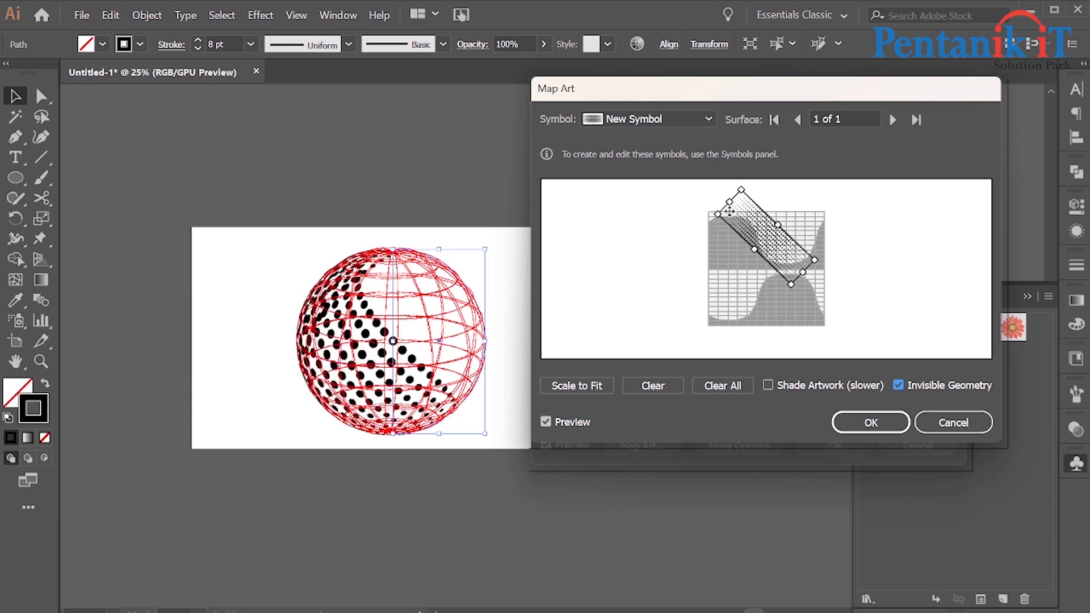
drag(731, 201, 746, 218)
mouse_move(789, 269)
mouse_down()
mouse_move(777, 259)
mouse_move(790, 256)
mouse_up()
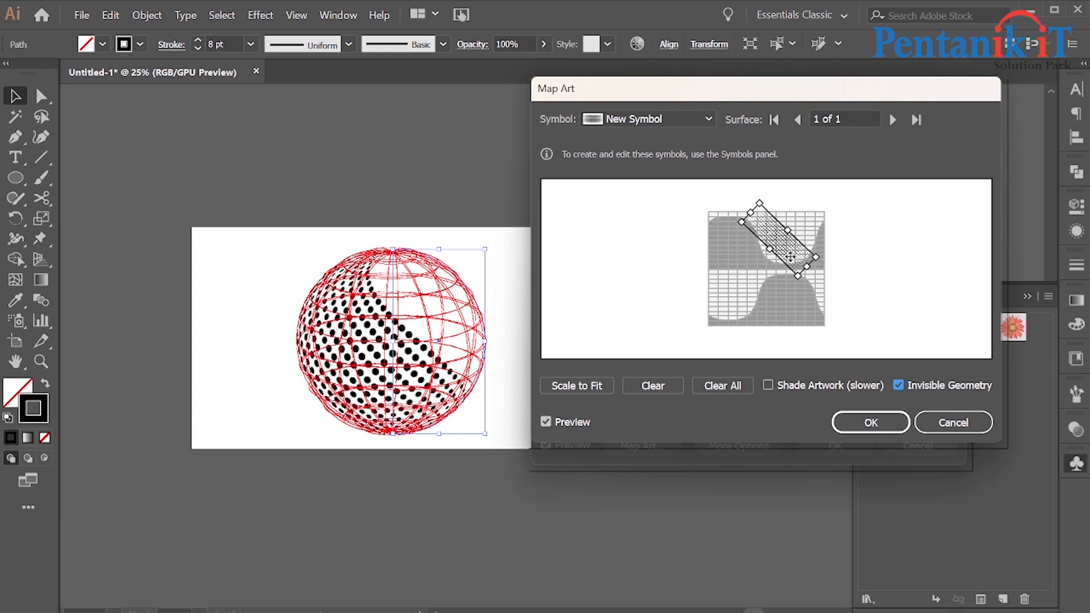
click(862, 420)
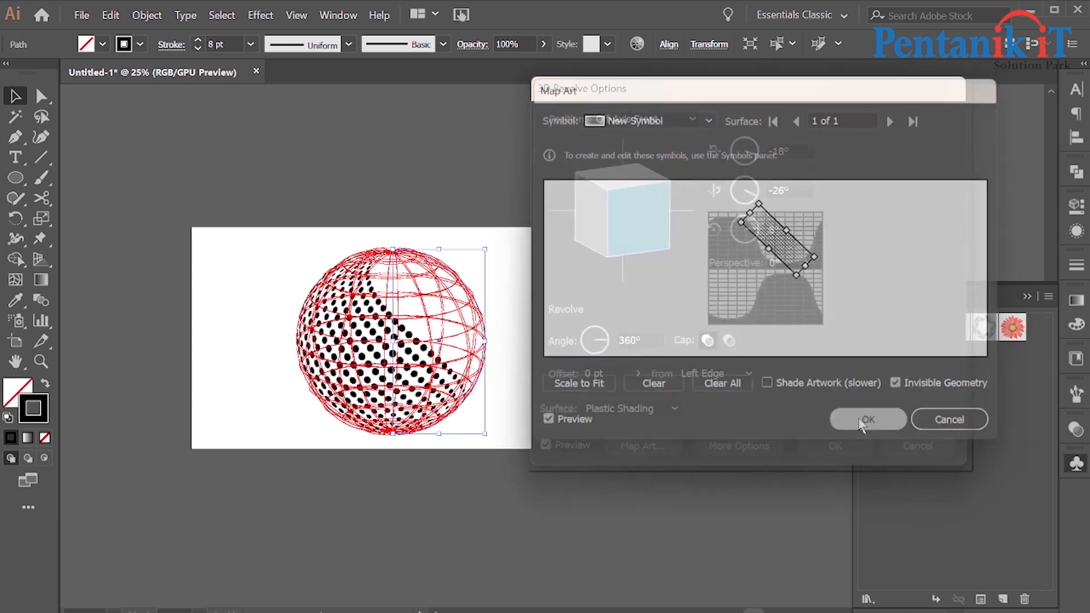
click(822, 441)
click(580, 297)
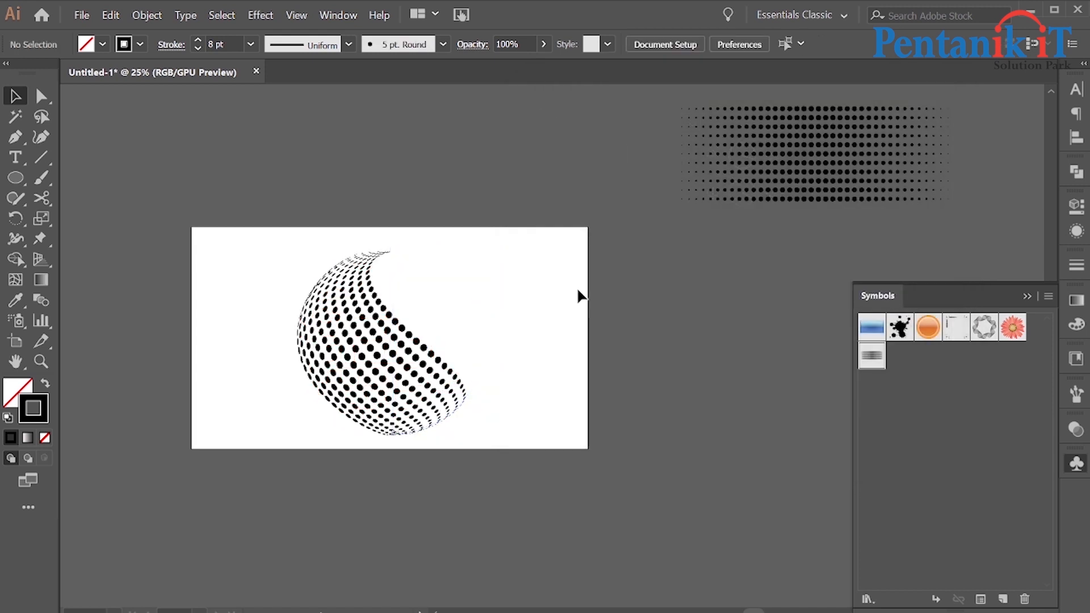
Step: Expand the appearance of the dotted sphere and ungroup the resulting artwork
drag(478, 194, 283, 439)
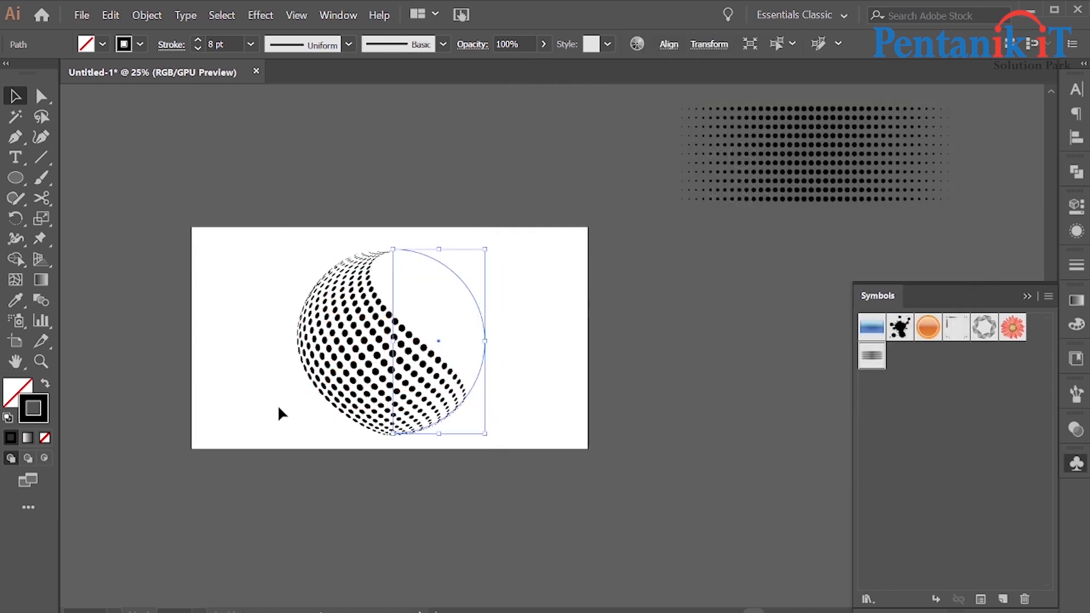
click(157, 11)
click(216, 218)
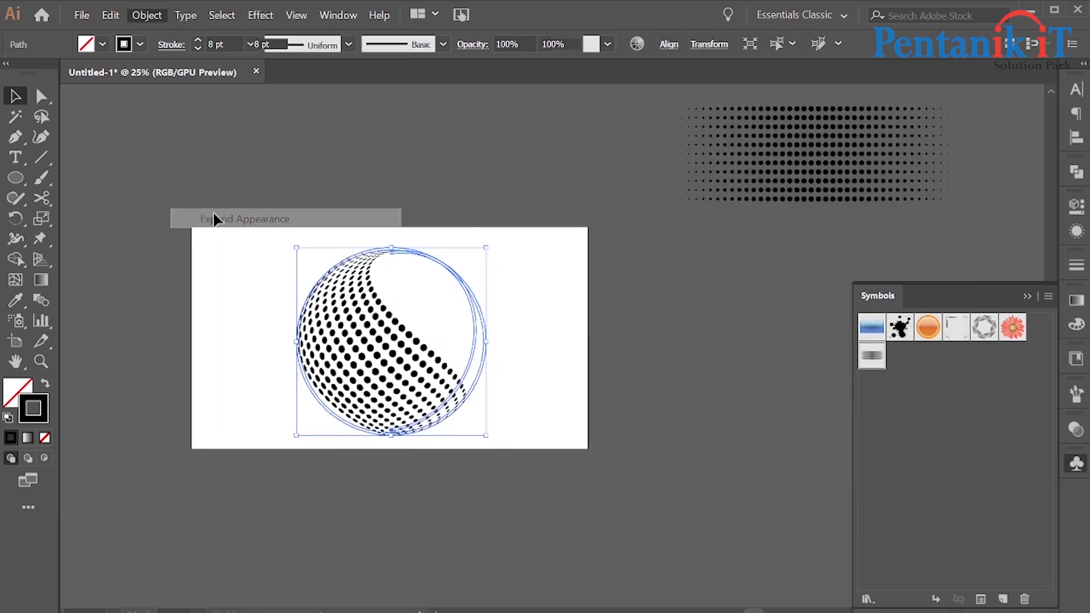
right_click(389, 219)
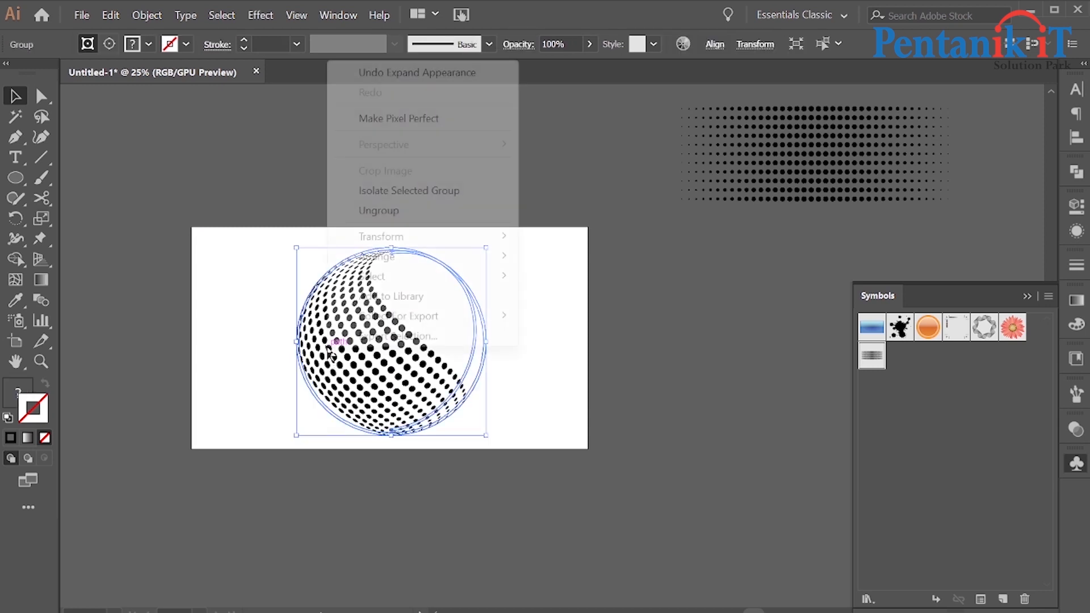
click(390, 214)
right_click(371, 316)
click(510, 335)
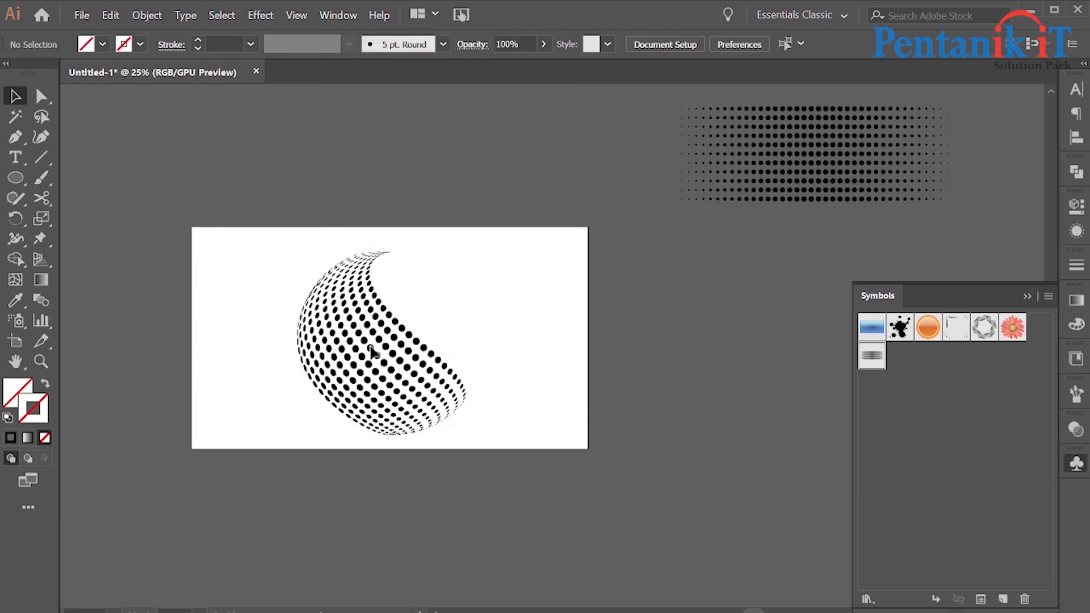
Step: Ungroup the dot artwork once more and release its clipping mask
click(372, 346)
right_click(372, 352)
click(431, 213)
right_click(367, 319)
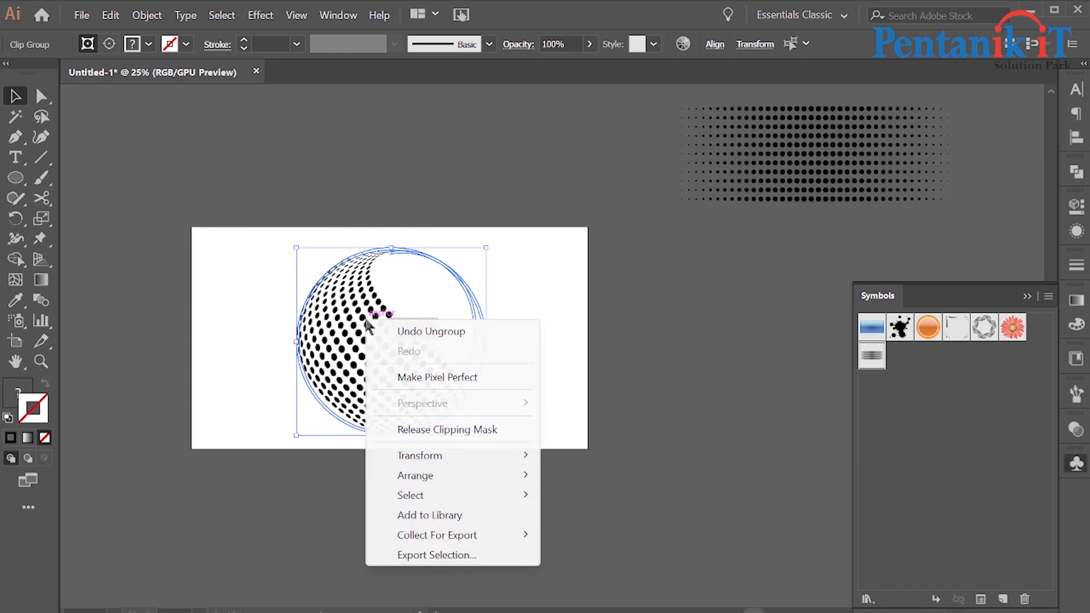
click(447, 429)
Step: Delete the empty circular outlines left around the dots
click(579, 309)
click(450, 304)
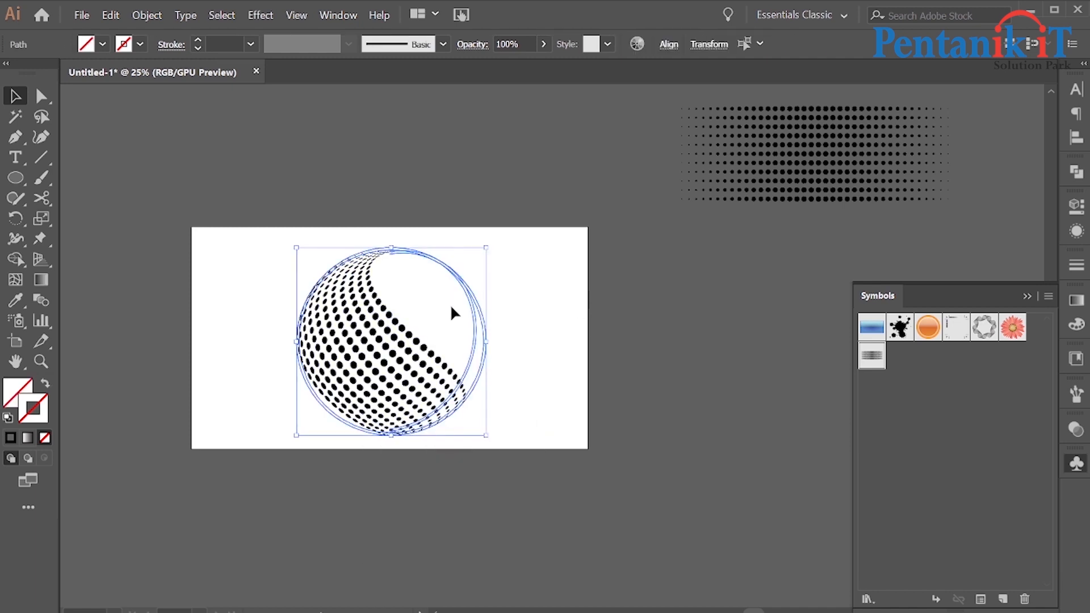
key(Delete)
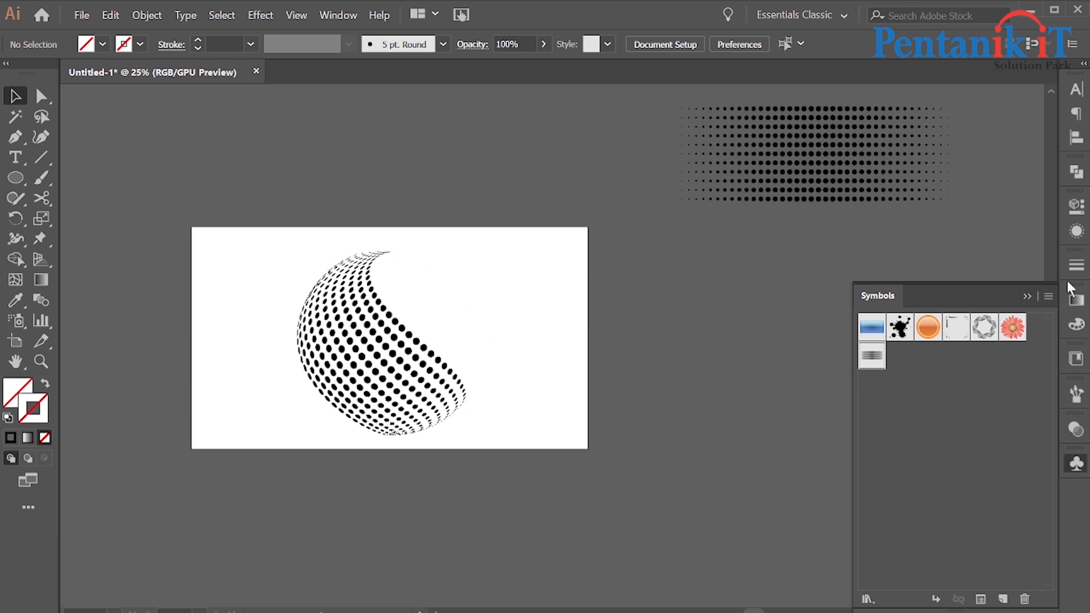
Step: Group all the sphere's dots and scale the group down to about half its size
click(1026, 295)
drag(298, 220, 523, 440)
key(ctrl+g)
drag(382, 436, 373, 300)
Step: Arrange two copies of the dot sphere side by side on the artboard and select the right one
scroll(359, 343, up, 2)
scroll(449, 323, down, 1)
drag(437, 326, 337, 358)
click(496, 315)
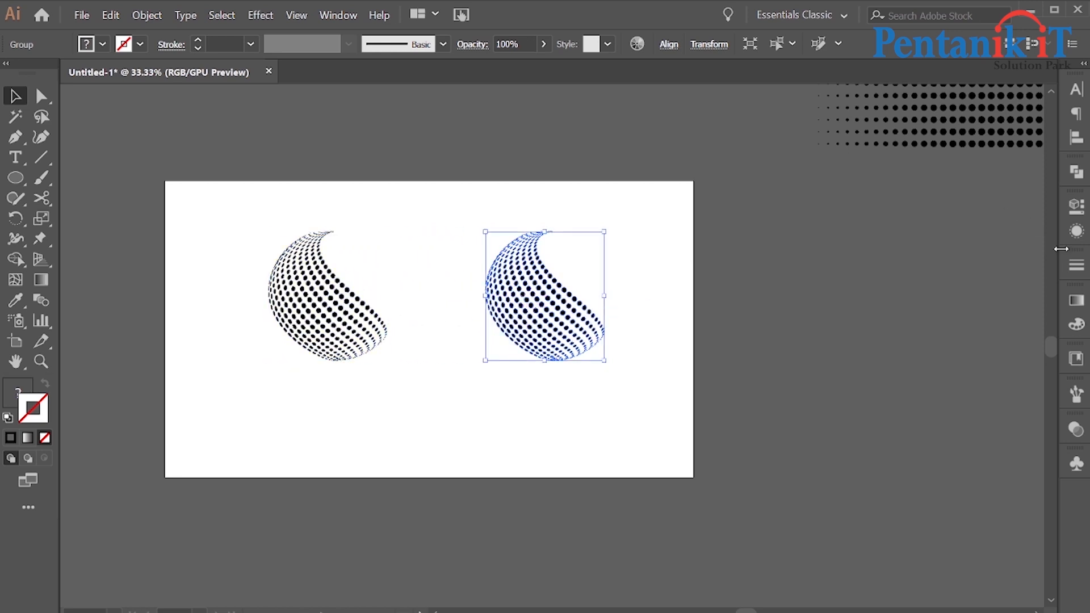
Step: Apply a linear white-to-black gradient to the right dot sphere's stroke and open the white stop's color options
click(1076, 300)
click(933, 419)
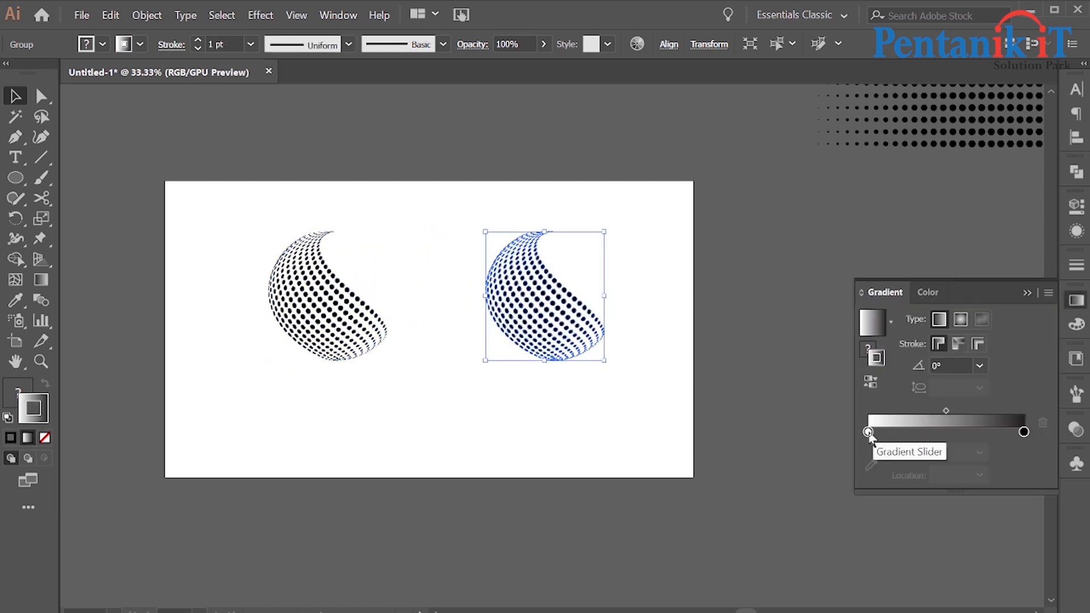
click(868, 432)
double_click(868, 432)
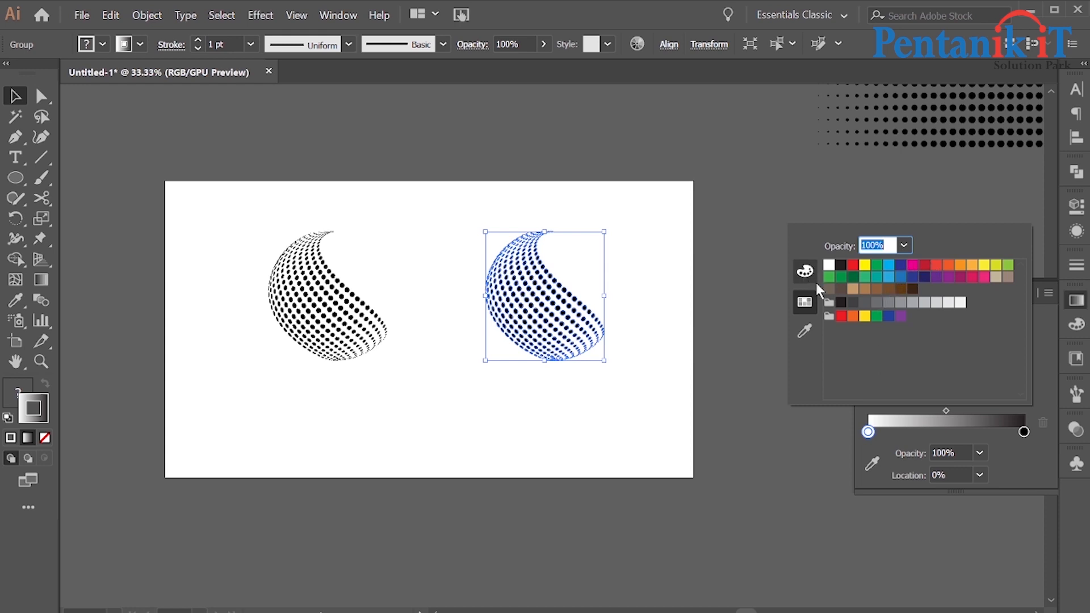
Step: Draw a small gradient-filled square without a stroke beside the artboard's right edge and place two copies below it
click(10, 182)
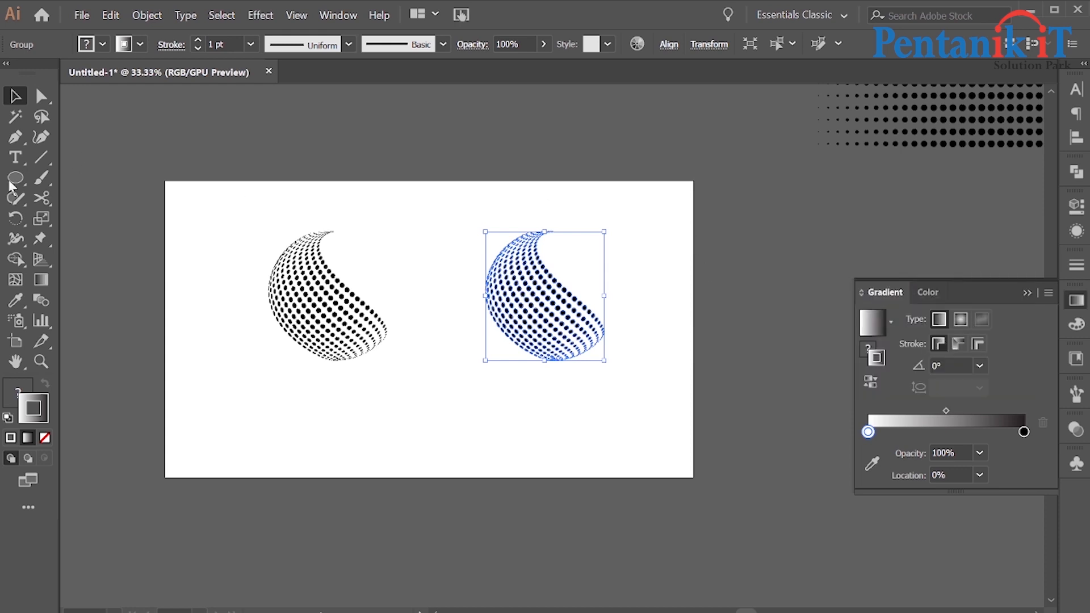
click(108, 177)
drag(627, 200, 453, 199)
mouse_move(560, 219)
mouse_down()
mouse_move(576, 250)
mouse_move(615, 274)
mouse_up()
click(15, 98)
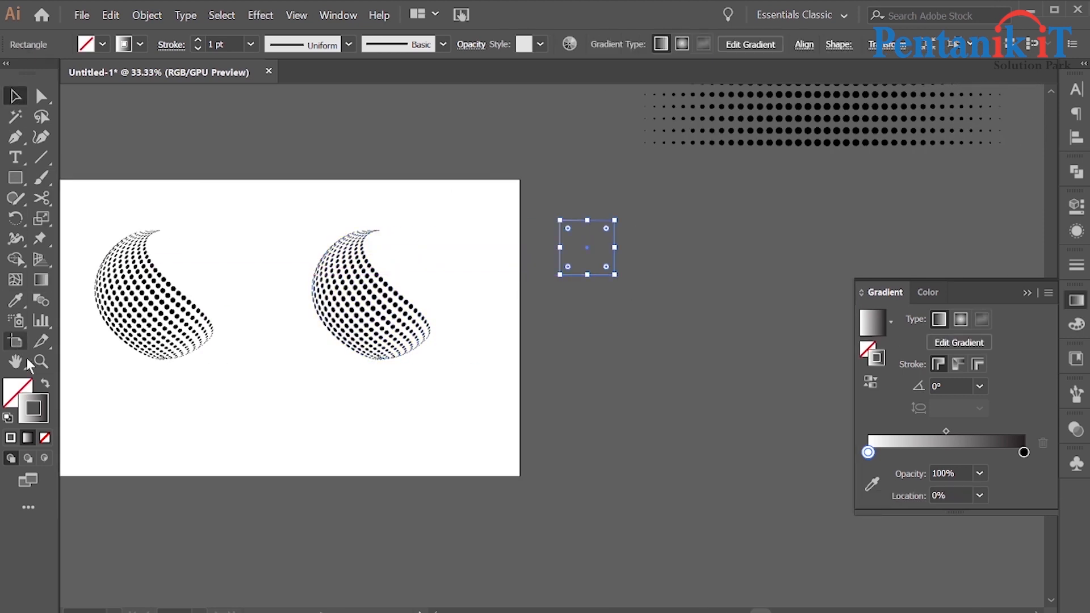
click(45, 384)
drag(590, 261, 587, 333)
drag(587, 323, 580, 397)
Step: Fill the top square with solid deep purple 4c00a5 instead of the gradient
click(580, 250)
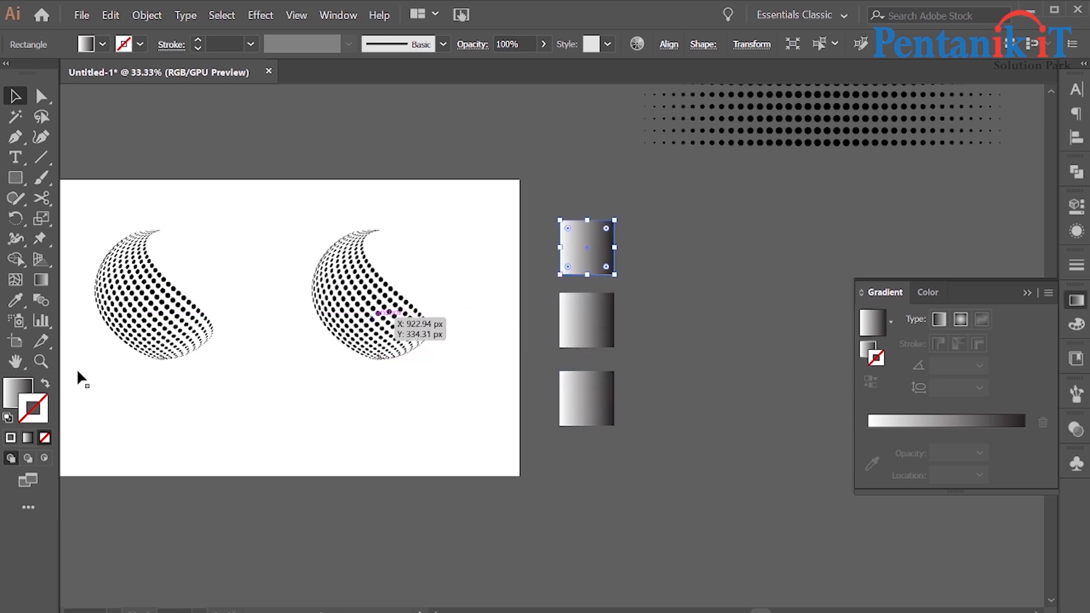
double_click(12, 390)
drag(788, 277, 778, 205)
drag(767, 160, 779, 230)
click(964, 161)
click(606, 335)
click(570, 258)
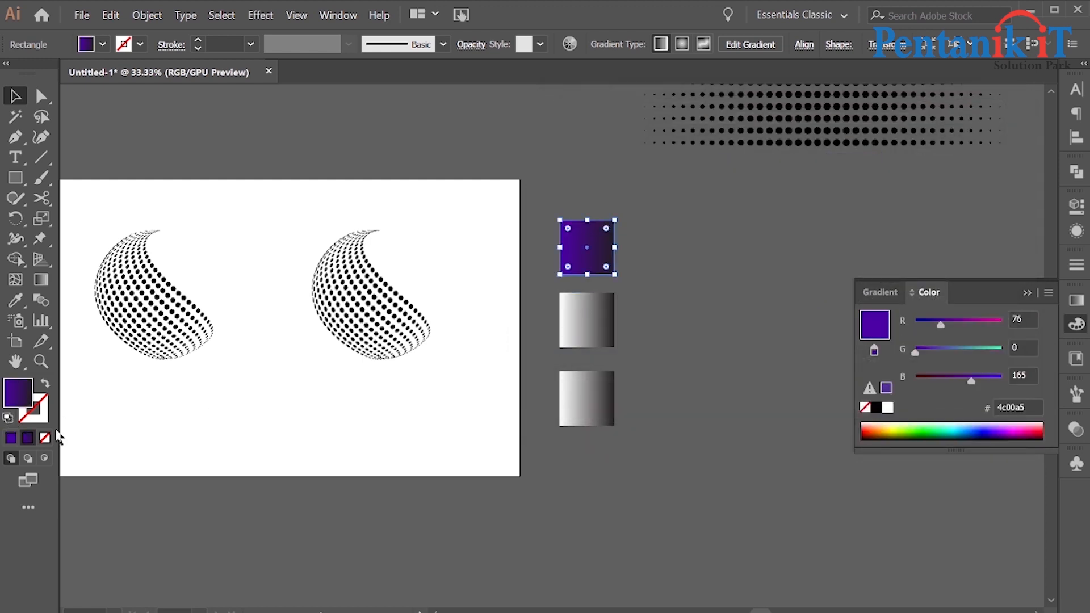
click(7, 437)
Step: Switch the middle square's fill from the gradient to a solid color
click(561, 333)
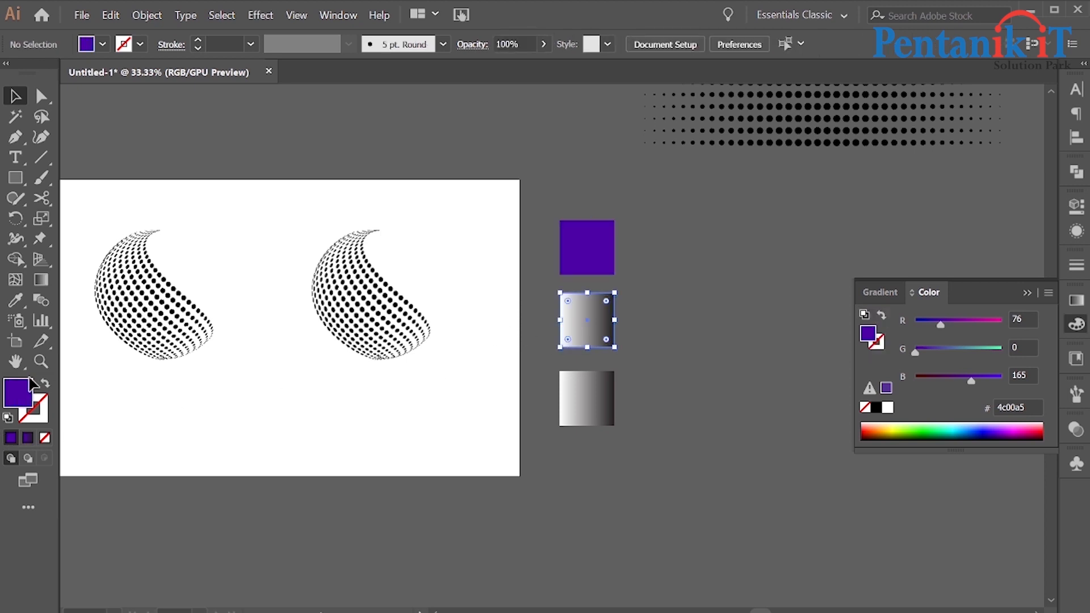
double_click(867, 334)
click(959, 187)
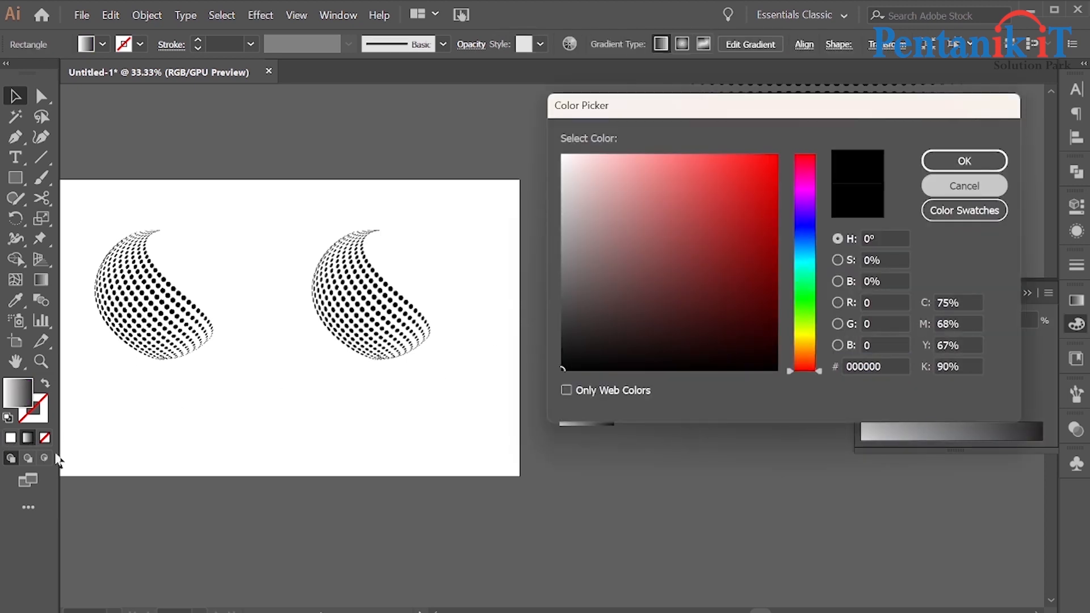
click(9, 437)
Step: Try a darker saturated purple as the middle square's fill color
double_click(13, 397)
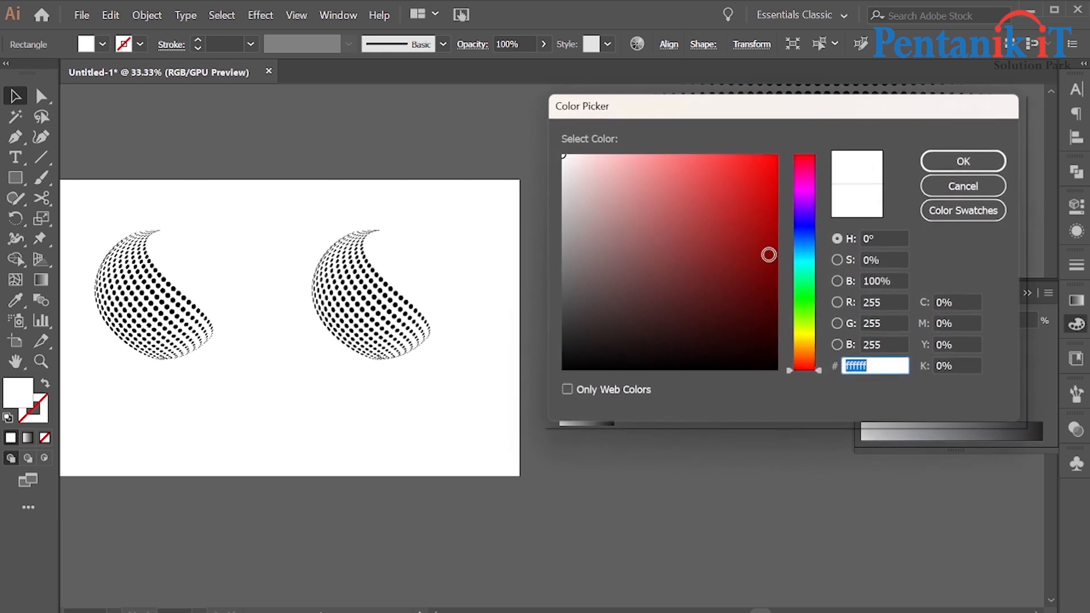
click(804, 198)
click(759, 199)
mouse_move(760, 199)
mouse_down()
mouse_move(747, 190)
mouse_move(761, 219)
mouse_up()
click(964, 162)
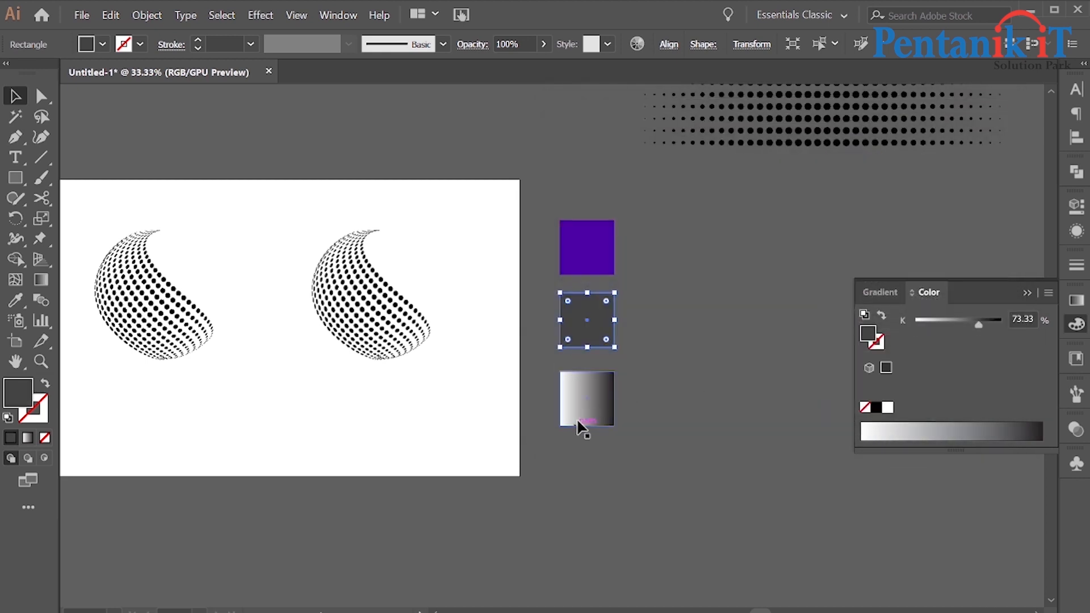
Step: Pick a brighter, slightly less saturated purple as the middle square's fill
double_click(16, 393)
click(741, 177)
click(963, 161)
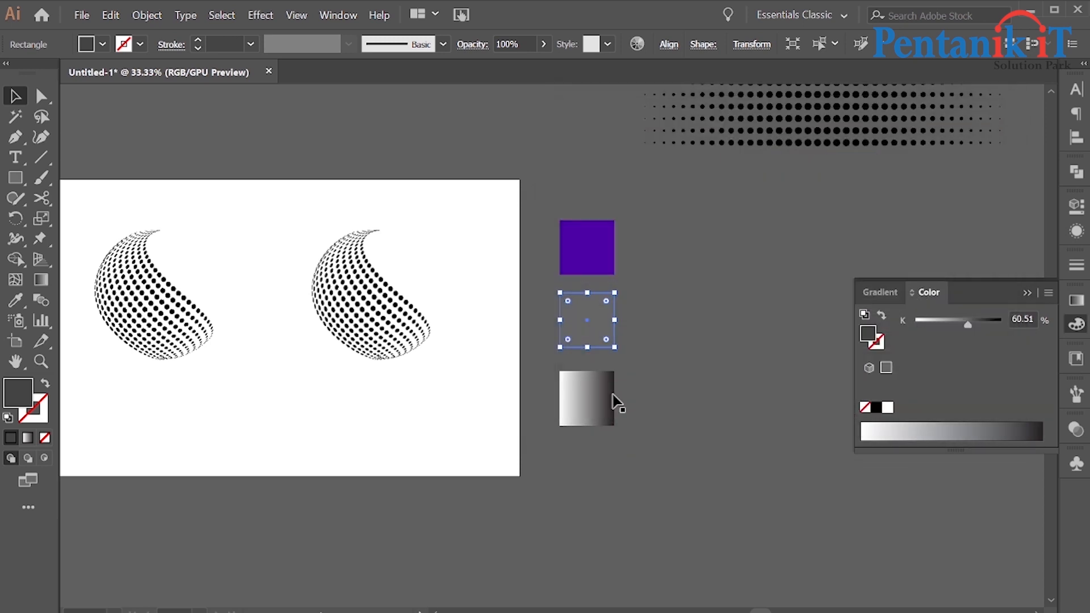
Step: Fill the bottom gradient square with the solid light purple cc66f7 and deselect it
click(572, 423)
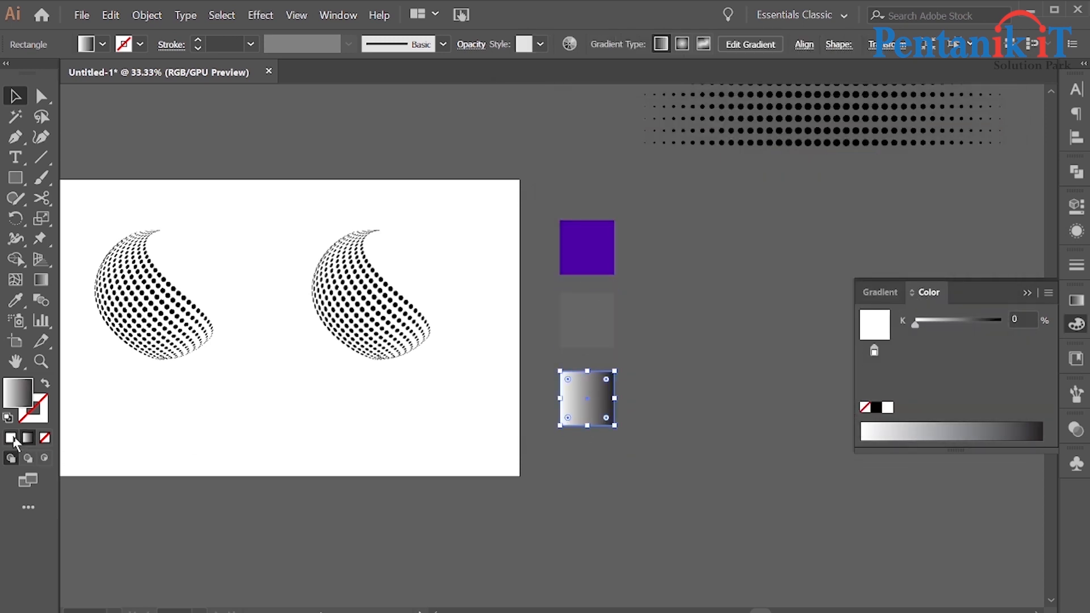
click(12, 439)
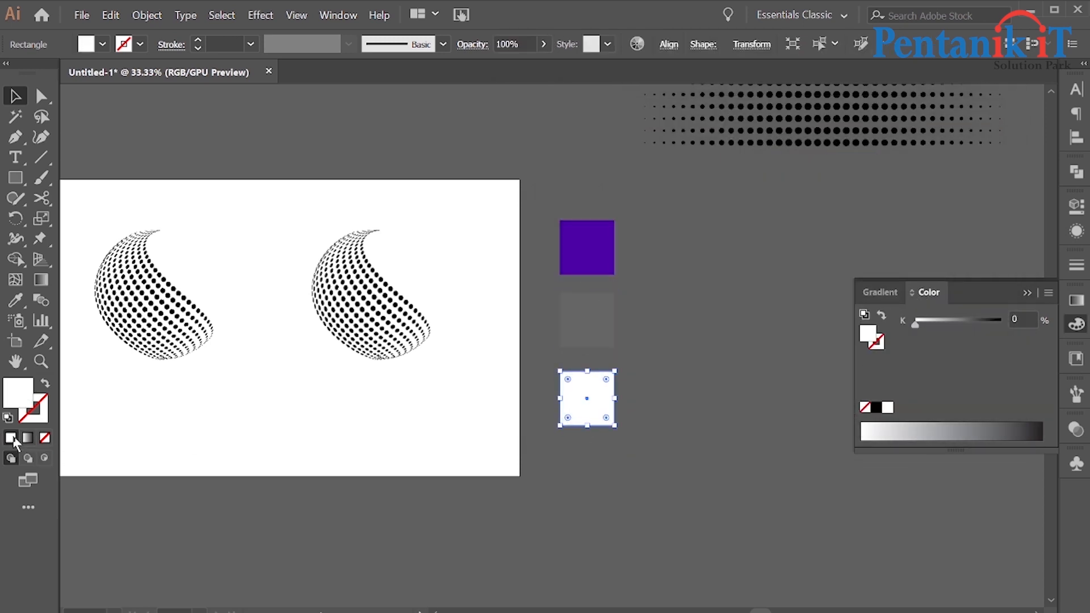
double_click(20, 404)
click(688, 161)
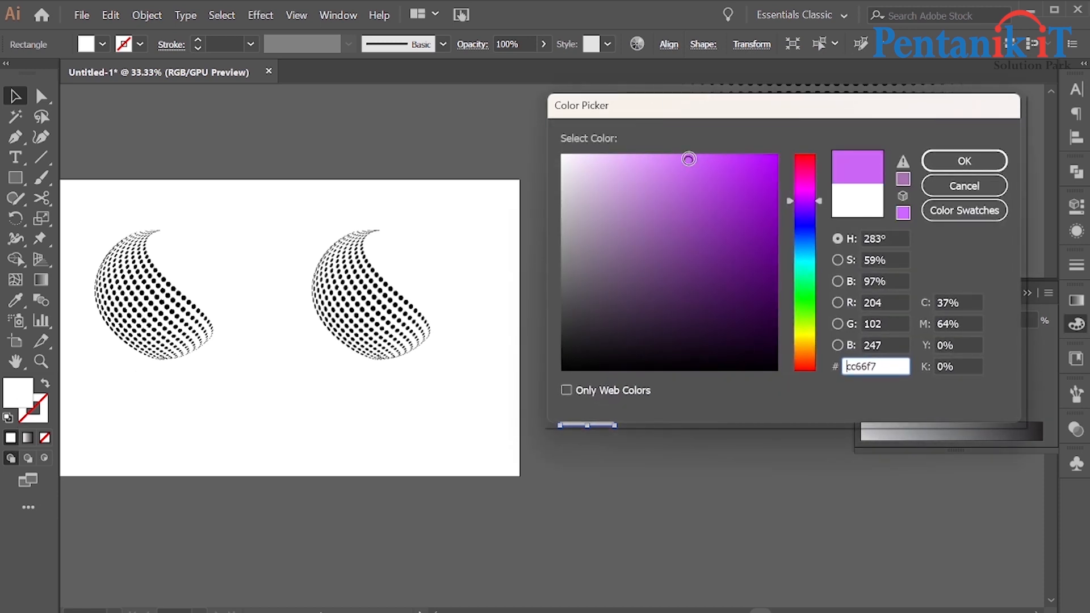
click(965, 162)
click(710, 418)
Step: Delete the two grey squares below the deep purple square
drag(678, 328, 787, 329)
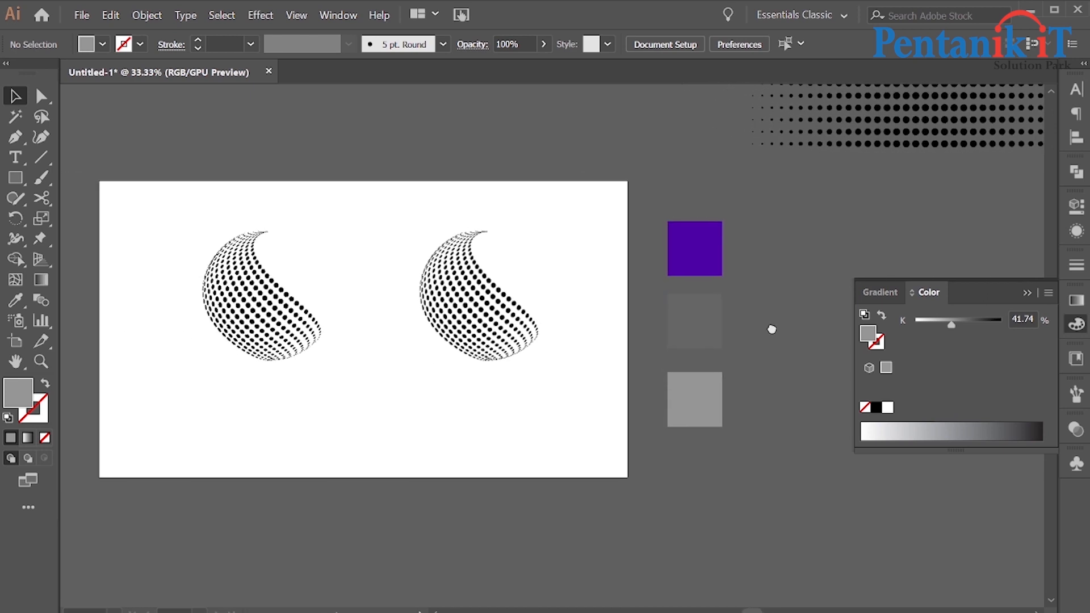
click(73, 17)
click(734, 473)
drag(742, 491, 679, 311)
key(Delete)
Step: Apply a linear gradient fill to the second dot sphere and sample its start color from the deep purple square
click(461, 333)
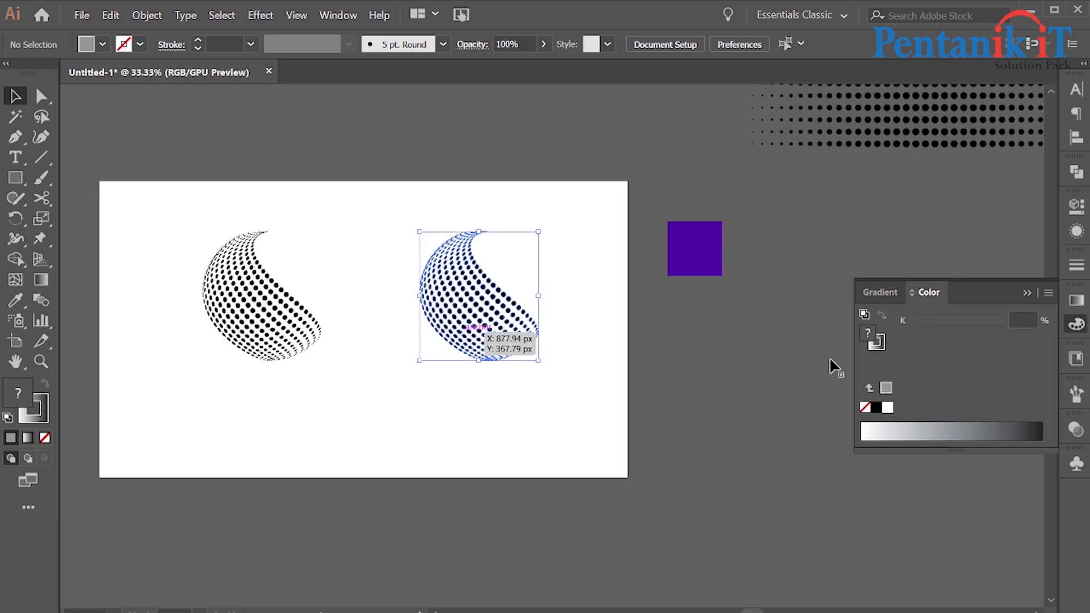
click(1076, 300)
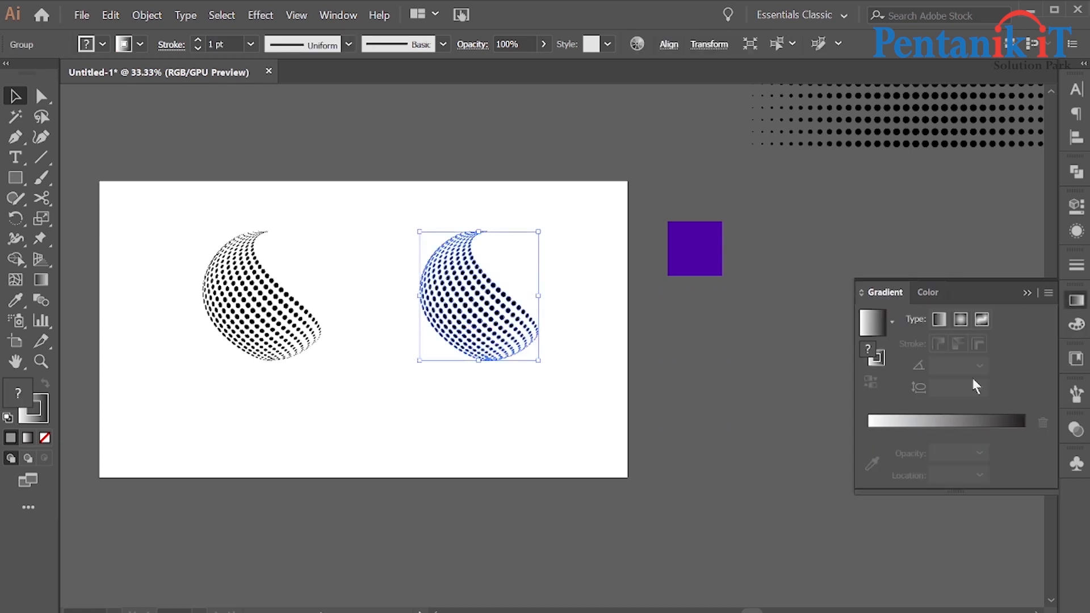
click(876, 425)
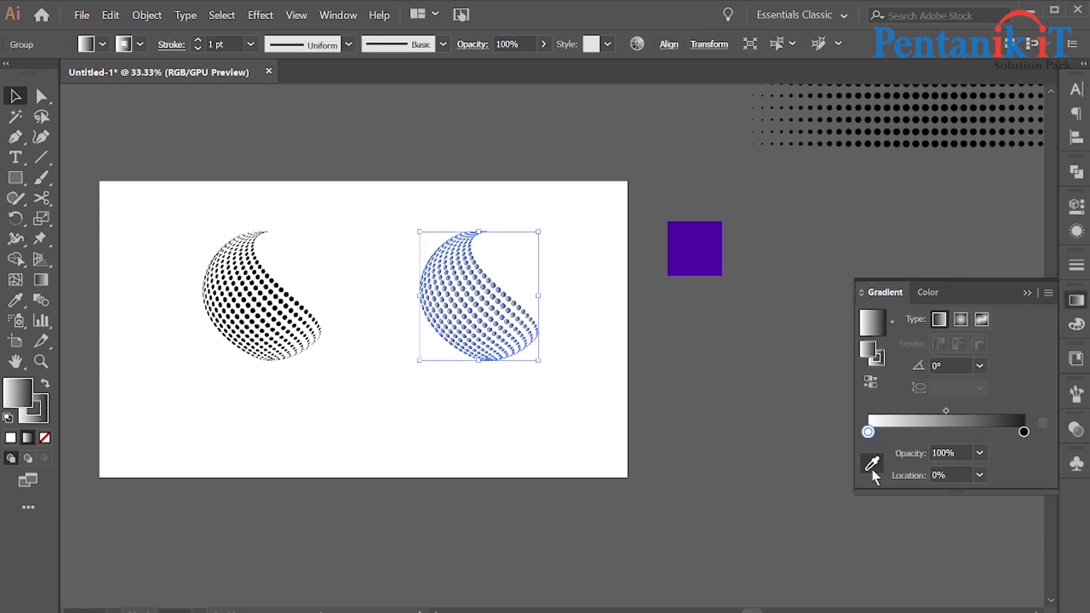
click(871, 465)
click(696, 265)
Step: Add a middle stop at about 51.6% to the sphere's gradient and color it CMYK Magenta
drag(956, 433, 949, 434)
double_click(948, 432)
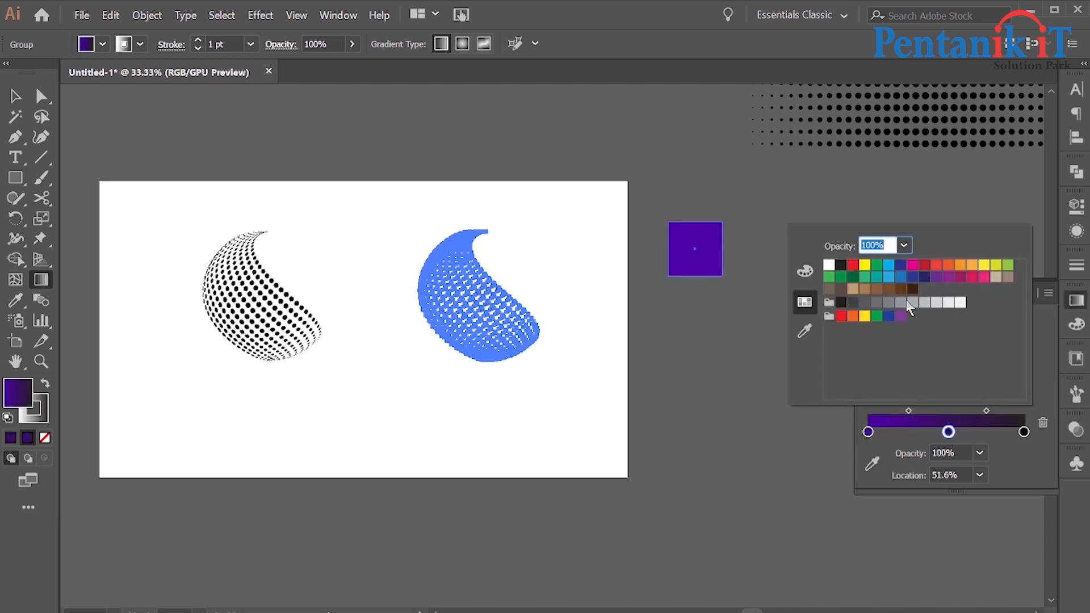
click(911, 266)
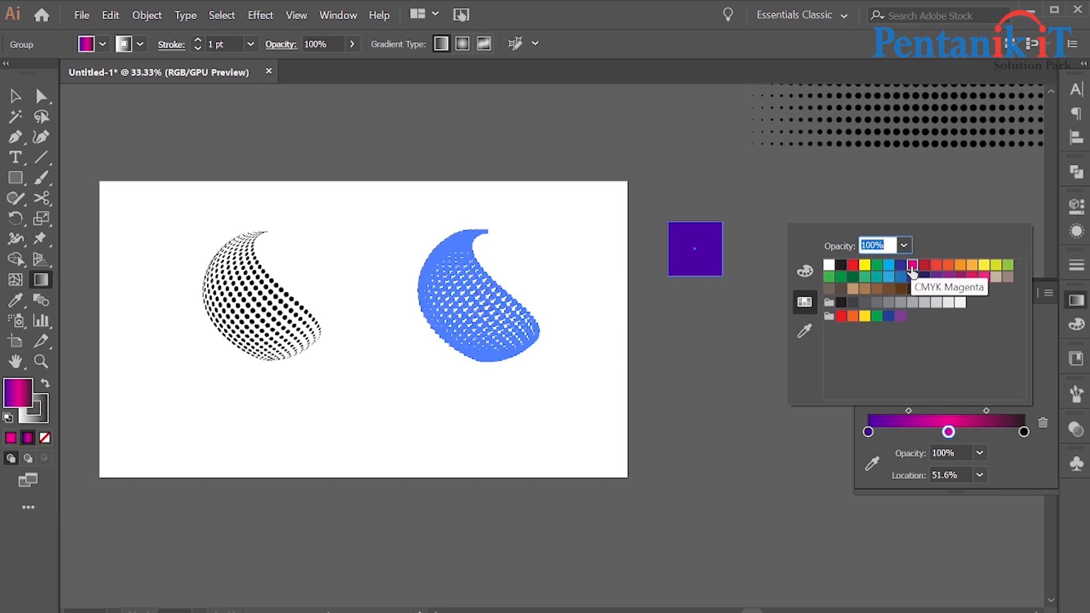
Step: Recolor the gradient's black end stop dark blue and stretch the gradient diagonally across the whole second sphere
click(1023, 433)
click(1023, 432)
double_click(1024, 432)
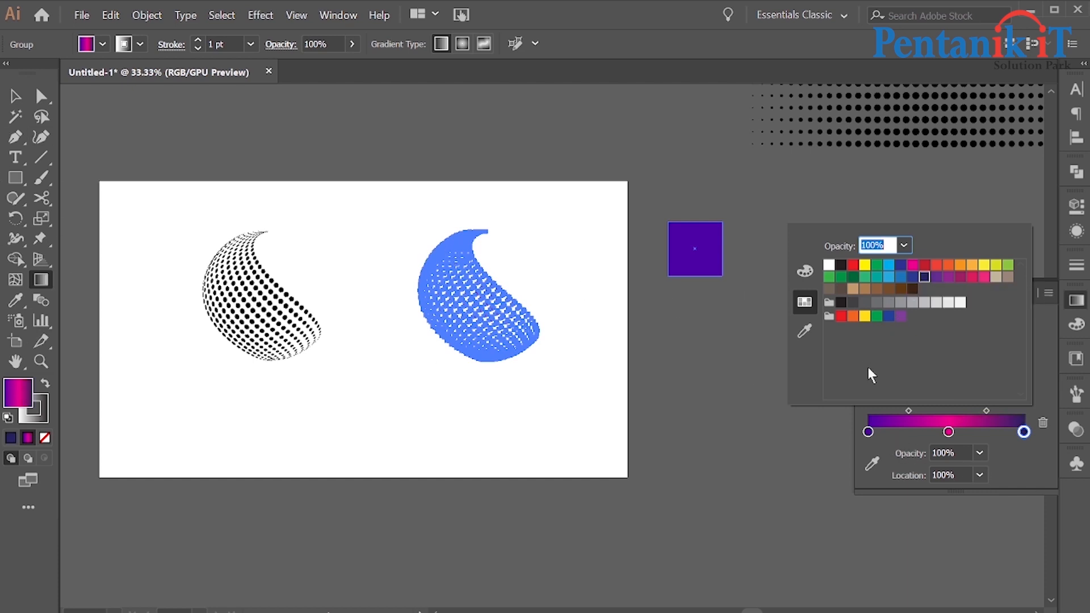
click(805, 332)
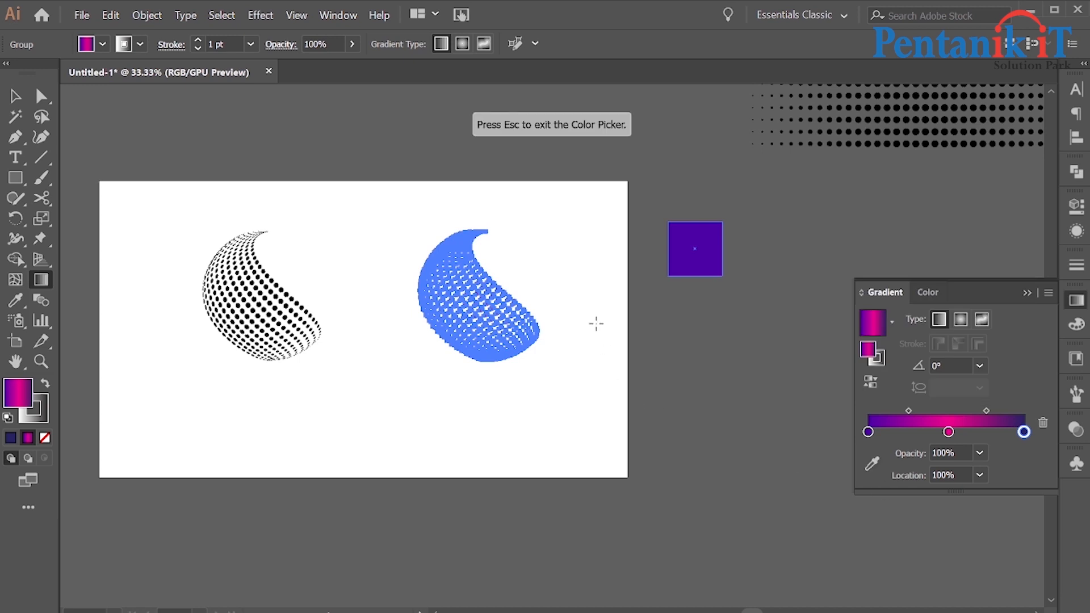
drag(431, 224, 518, 361)
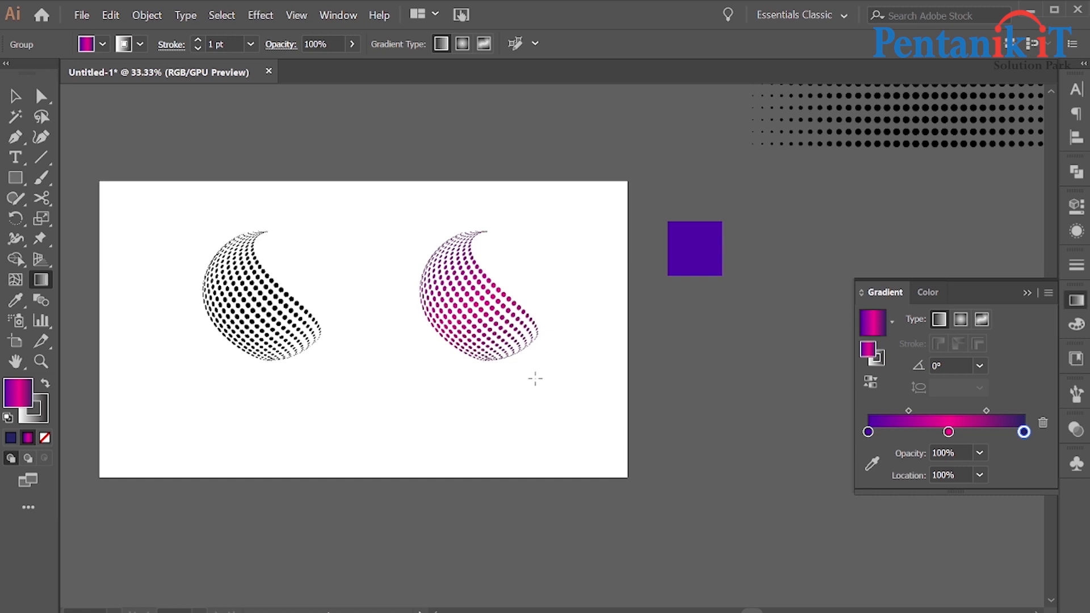
Step: Make the gradient start magenta, place the middle stop at about 55.61% and color it with the purple swatch 92278f
mouse_move(868, 432)
mouse_down()
mouse_move(963, 431)
mouse_move(867, 432)
mouse_up()
drag(964, 432, 956, 439)
double_click(956, 436)
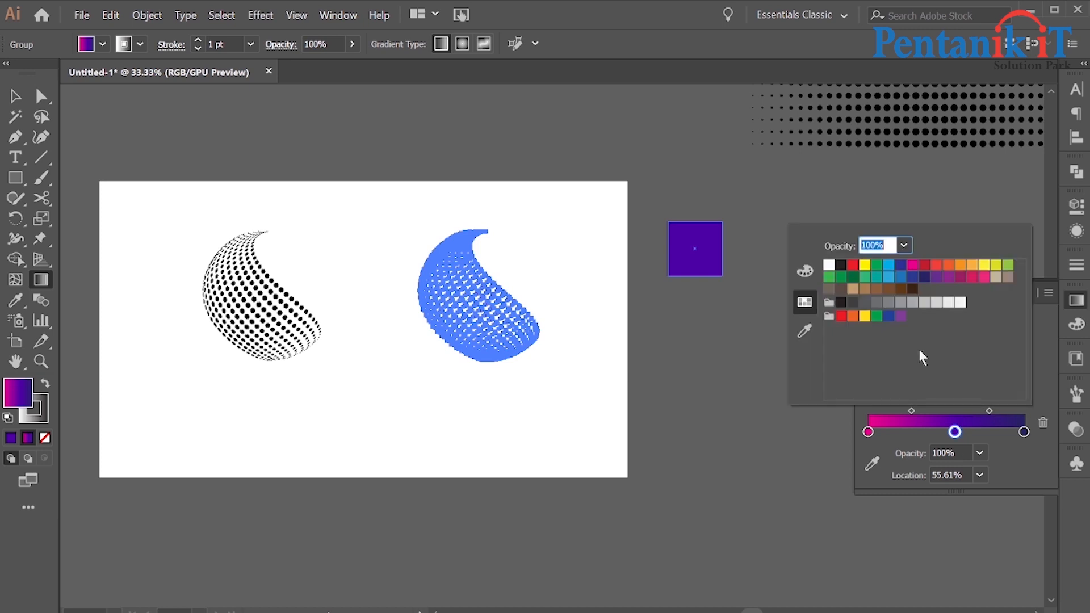
click(945, 281)
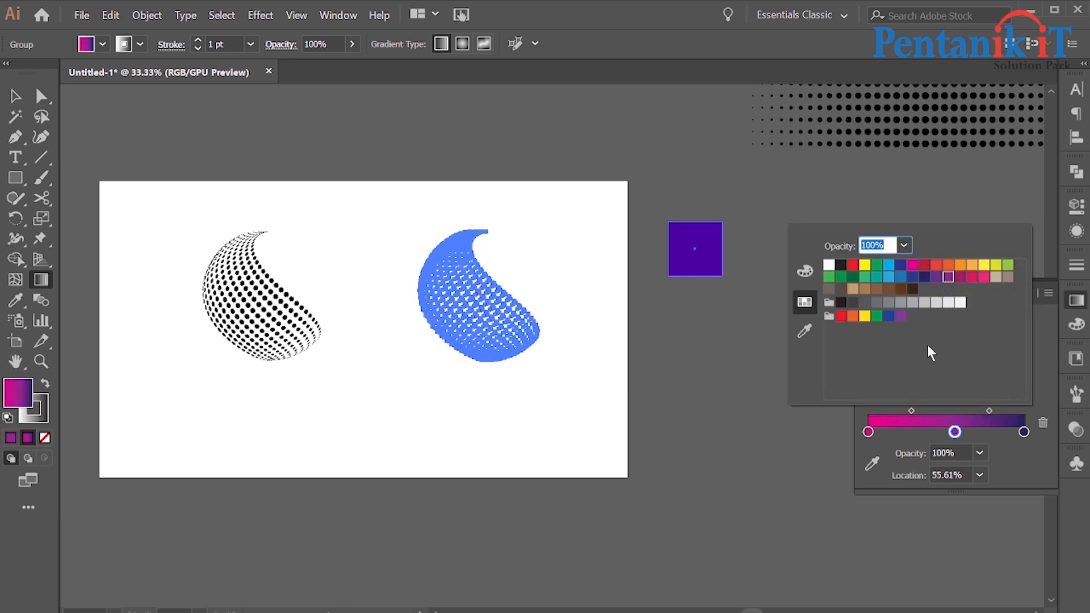
Step: Redraw the gradient diagonally across the second sphere at an angle of about -57.4°
click(876, 469)
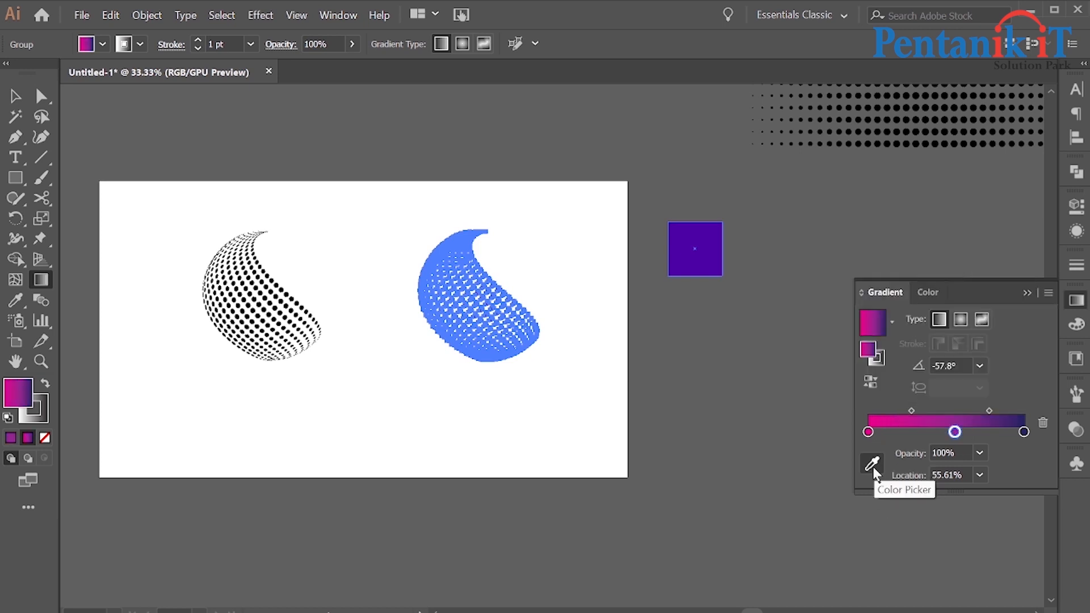
click(874, 467)
key(ctrl+h)
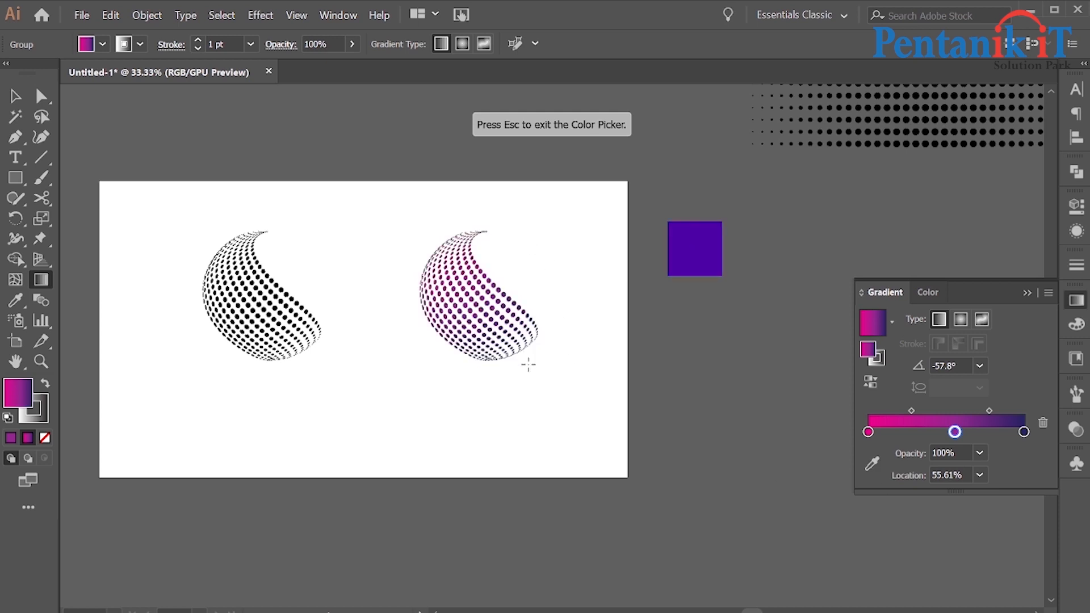
key(ctrl+h)
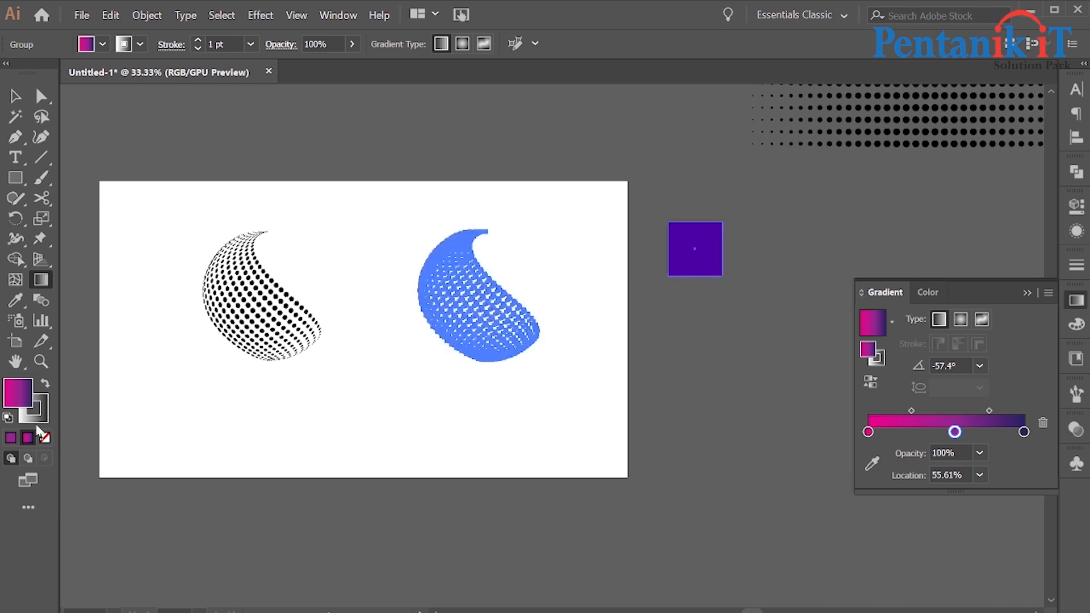
Step: Remove the stroke from the gradient-colored sphere, make the fill active again and deselect the artwork
click(45, 420)
click(45, 437)
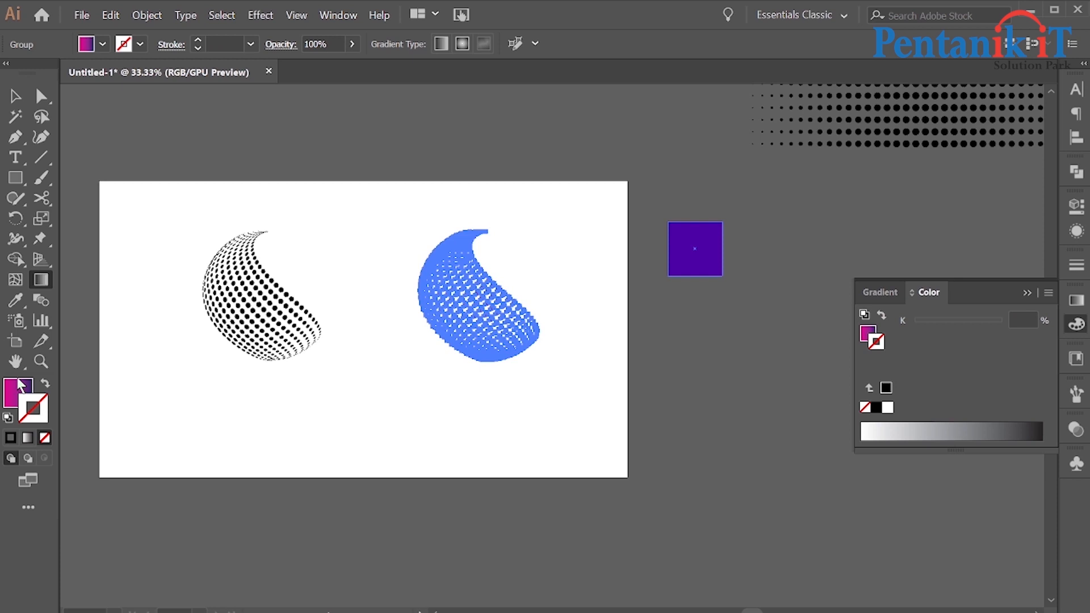
click(12, 387)
click(14, 96)
click(372, 167)
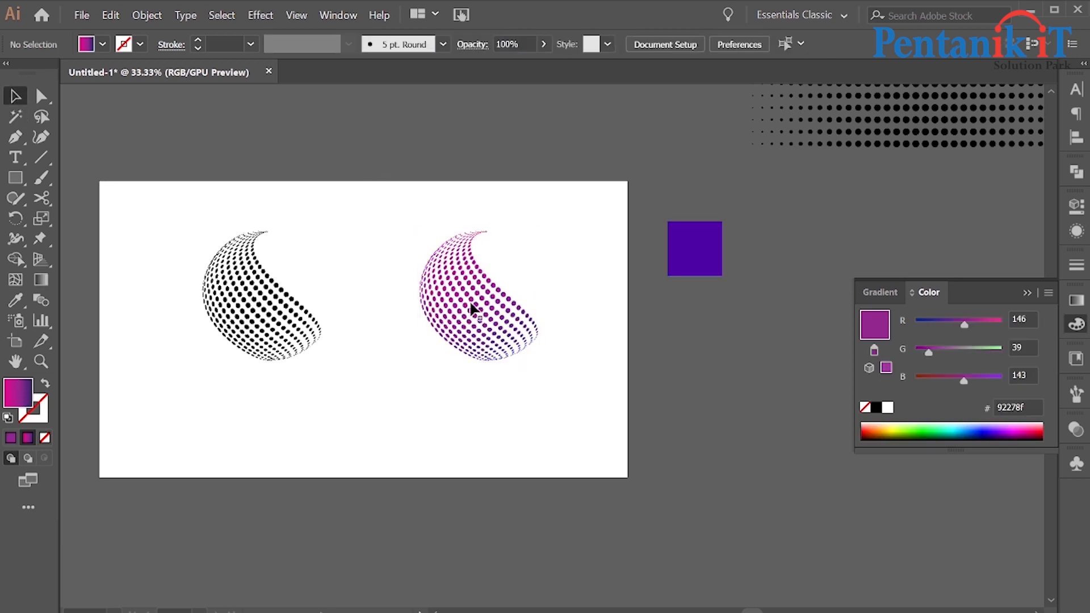
Step: Add the text "Logo Name" in black beneath the black dot sphere and enlarge it to about 60.44 pt
scroll(506, 318, up, 3)
scroll(505, 317, down, 2)
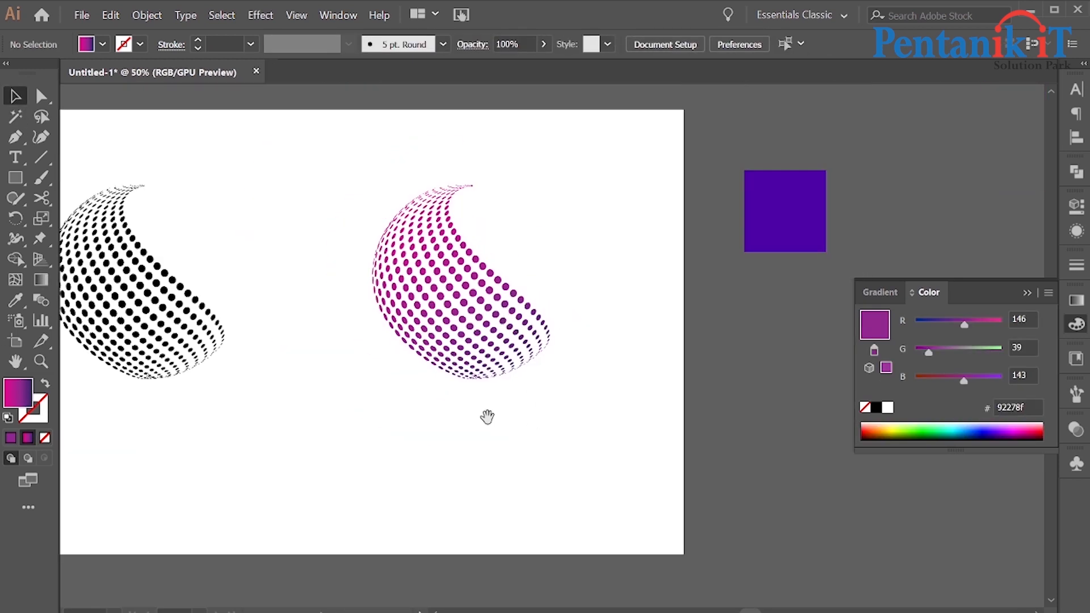
drag(490, 420, 539, 418)
scroll(543, 398, down, 1)
drag(440, 424, 497, 383)
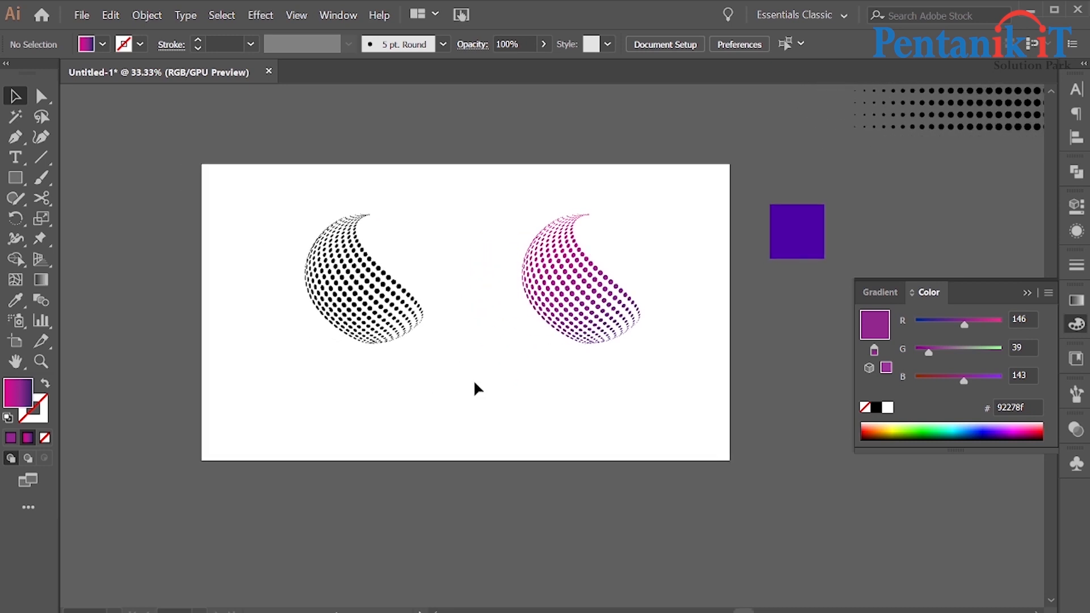
click(362, 396)
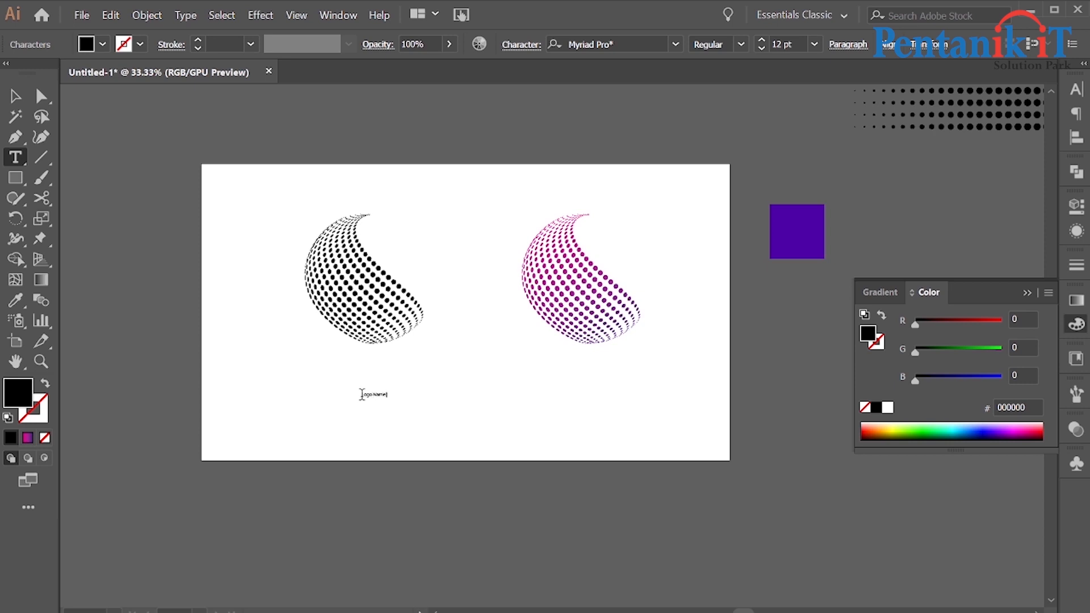
click(15, 97)
drag(387, 398, 399, 369)
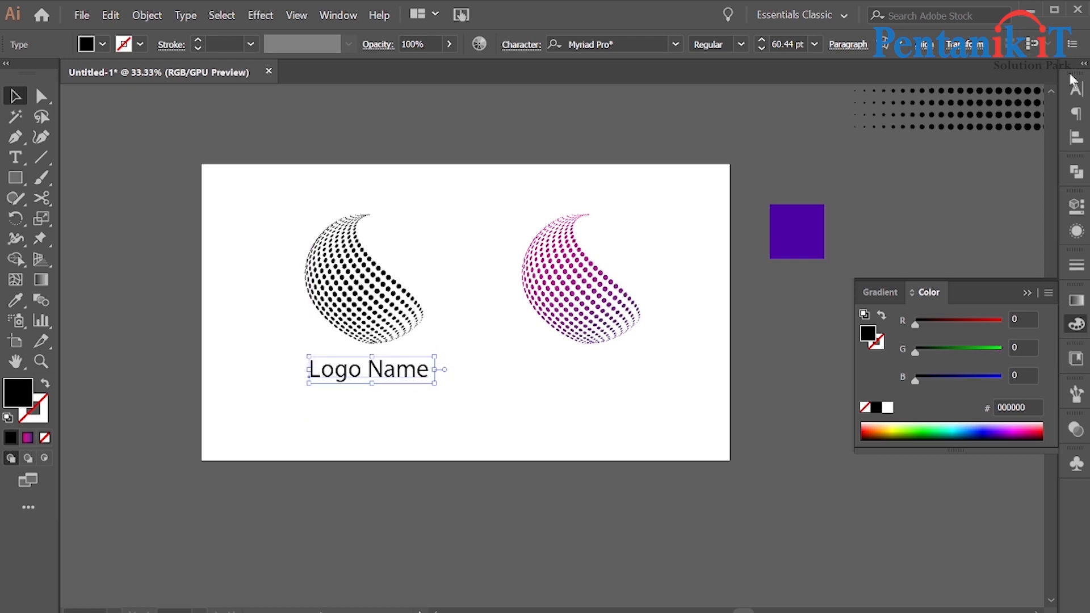
Step: Browse the installed fonts and preview them on the Logo Name text to find a suitable typeface
click(1076, 90)
click(1044, 107)
scroll(973, 294, down, 5)
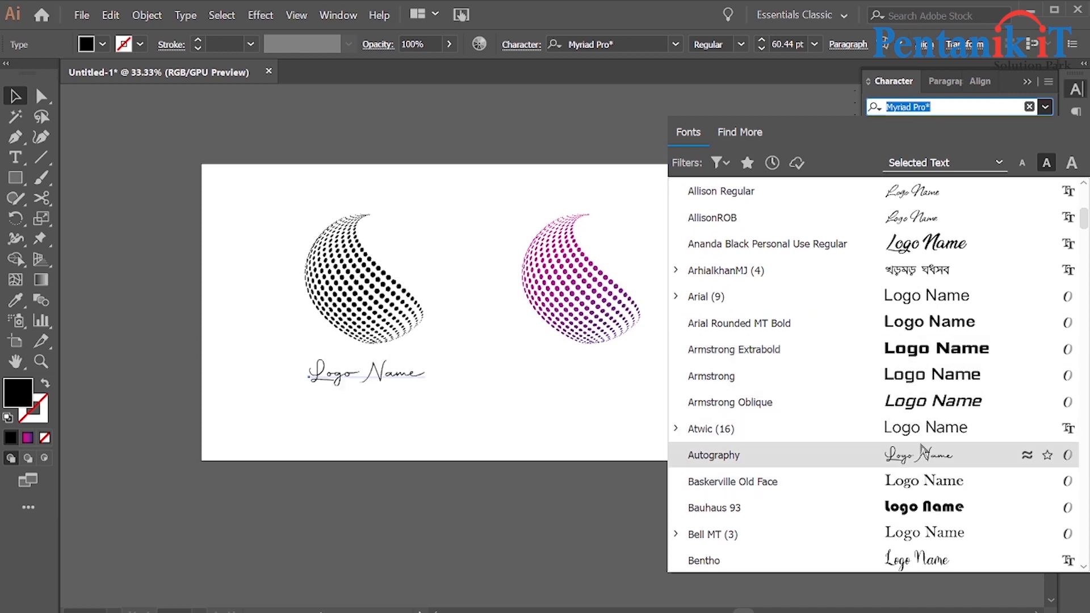
scroll(921, 386, down, 8)
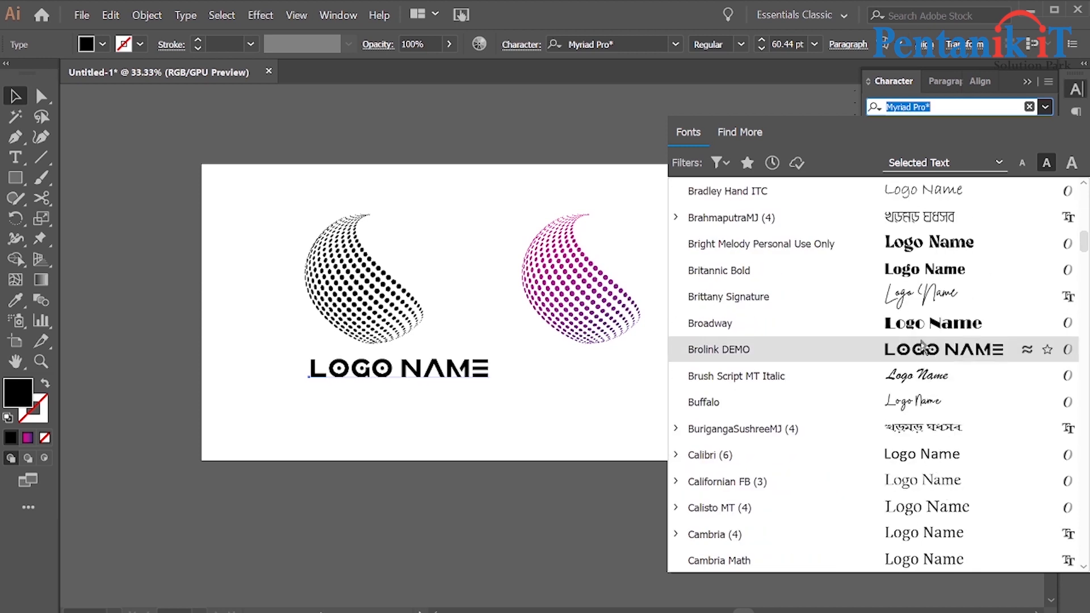
scroll(923, 350, down, 8)
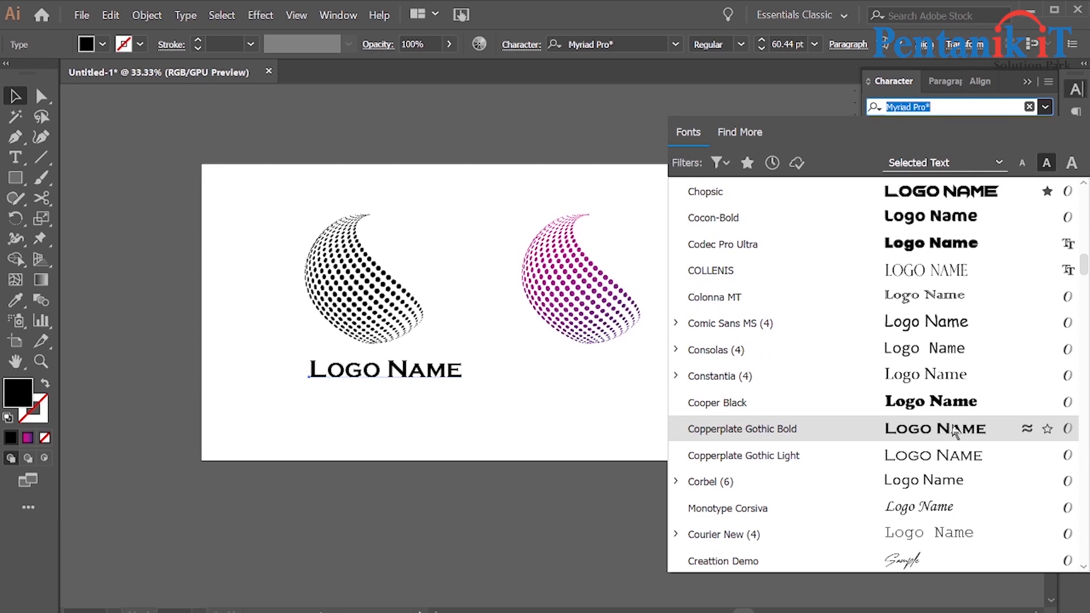
scroll(930, 245, down, 5)
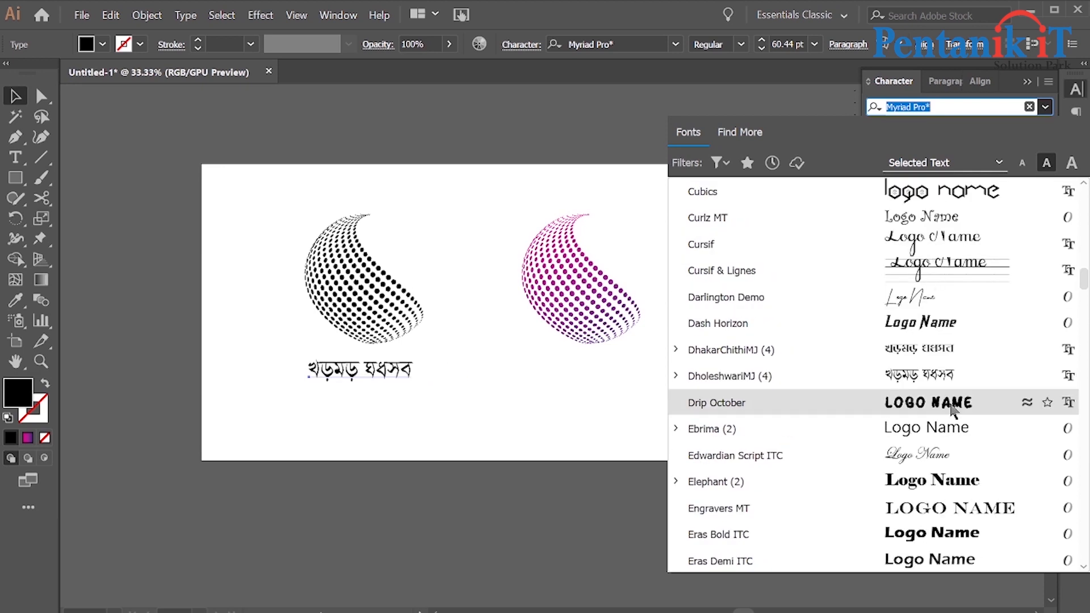
scroll(944, 474, down, 8)
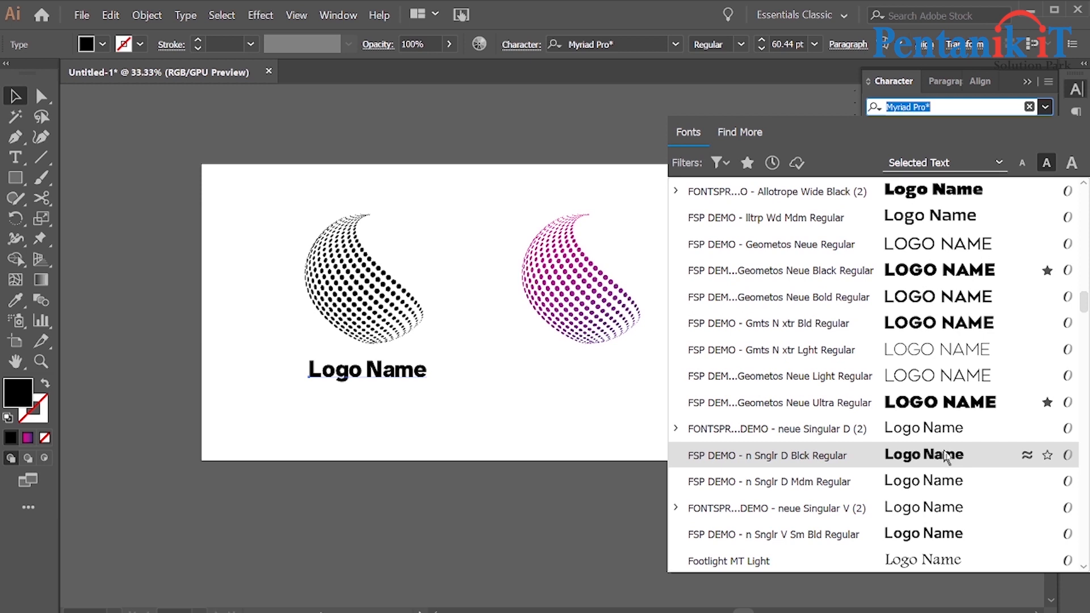
scroll(942, 454, down, 5)
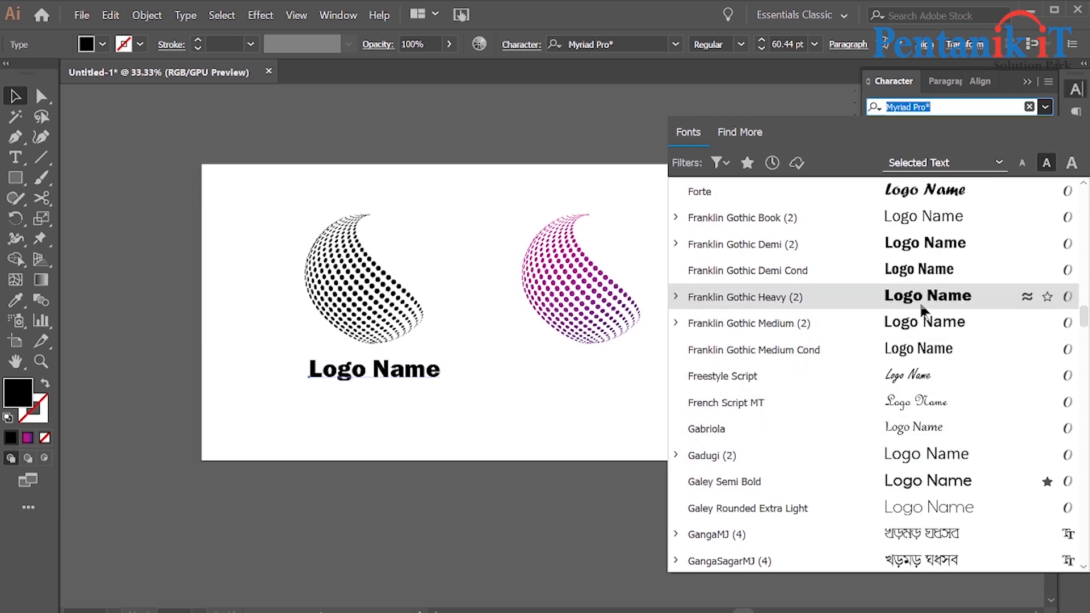
scroll(922, 311, down, 4)
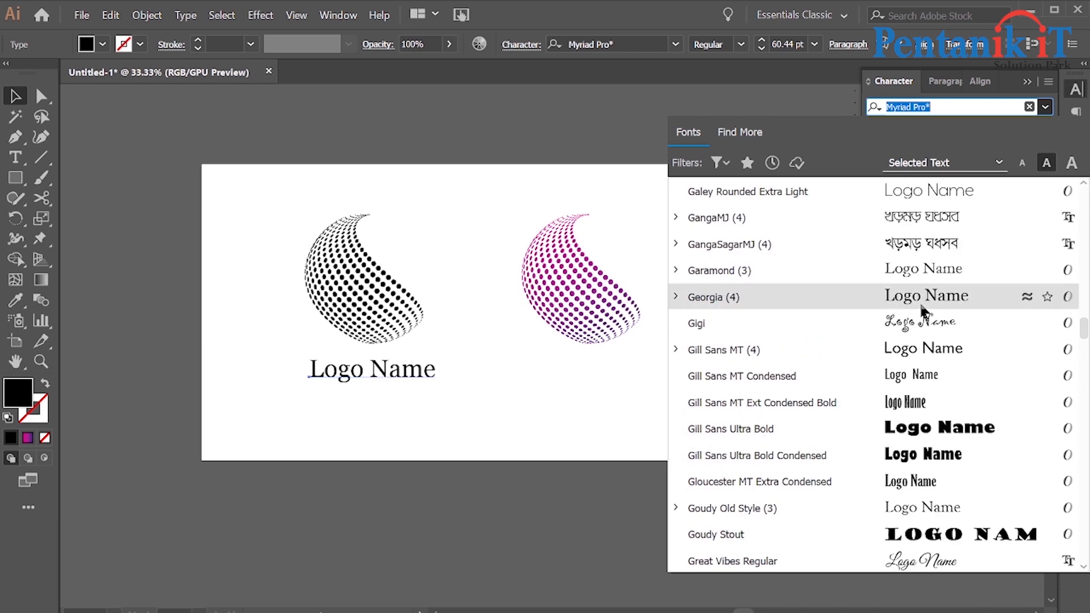
scroll(920, 301, down, 1)
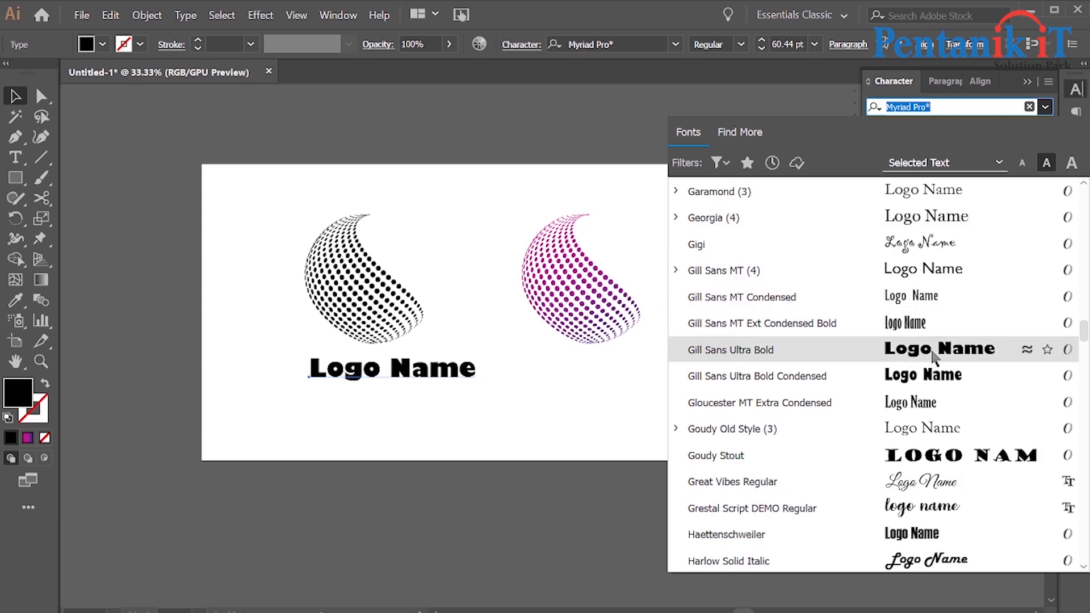
scroll(930, 375, down, 4)
scroll(925, 318, down, 5)
scroll(934, 406, down, 3)
scroll(938, 447, down, 3)
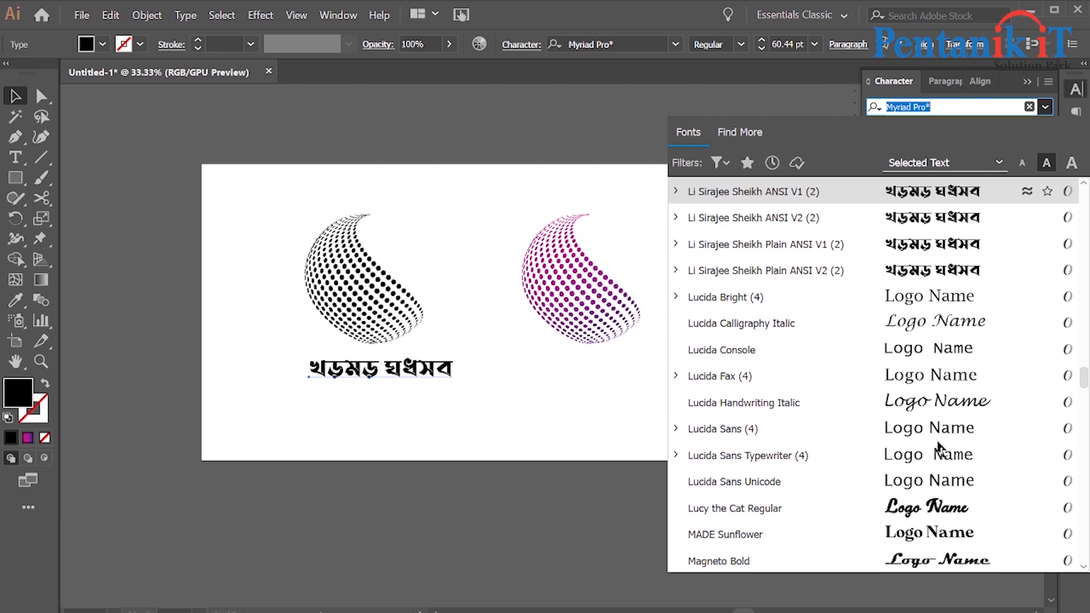
scroll(938, 452, down, 6)
scroll(937, 431, down, 3)
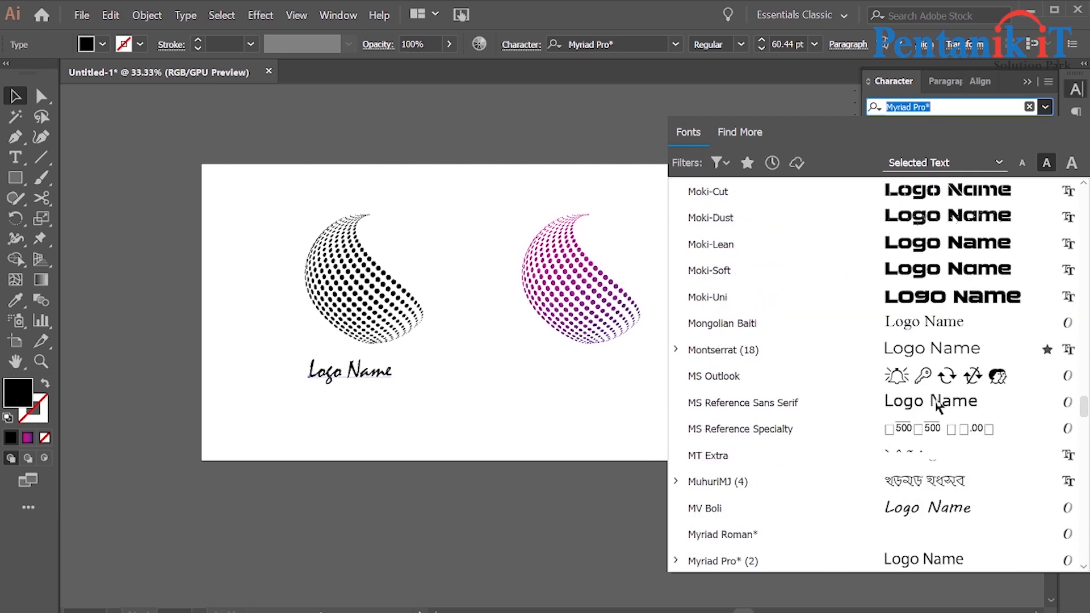
scroll(936, 404, up, 1)
scroll(937, 402, down, 8)
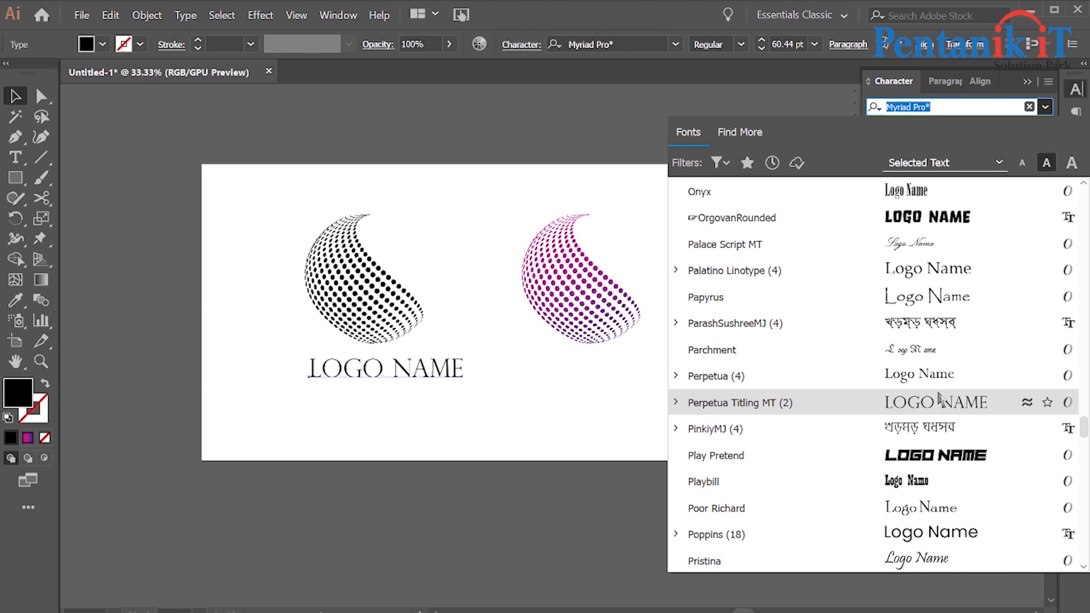
Step: Set the Logo Name text in the Cocon-Bold font and try All Caps on it
text(co)
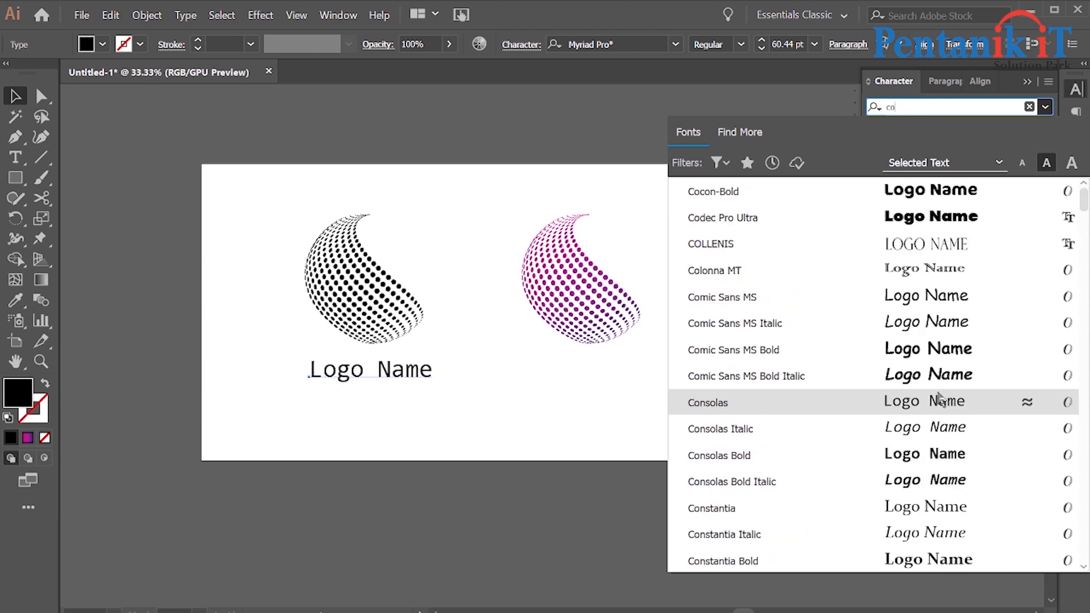
click(920, 195)
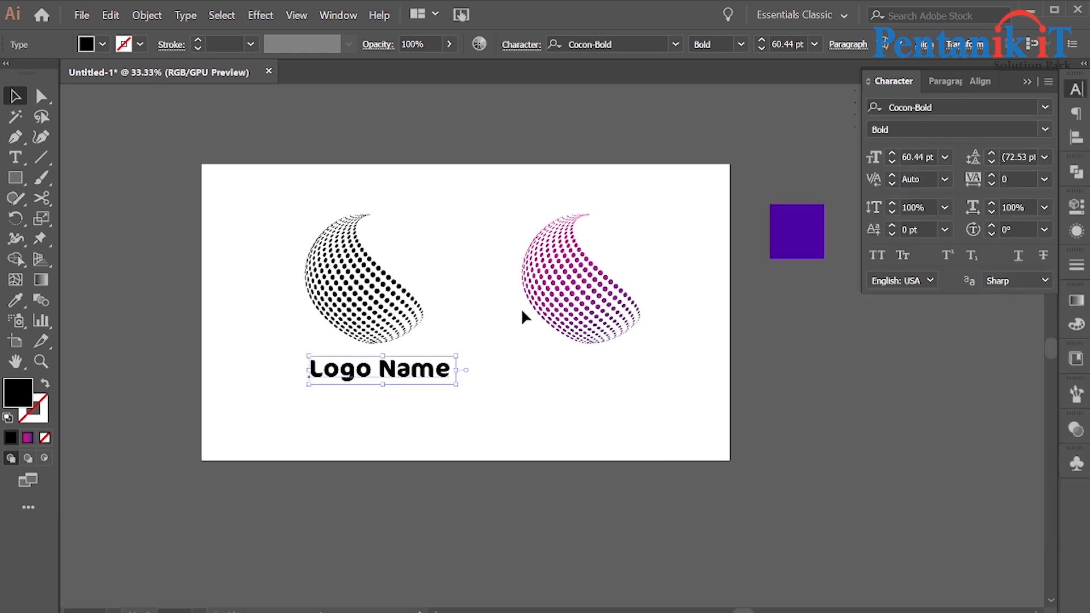
click(878, 256)
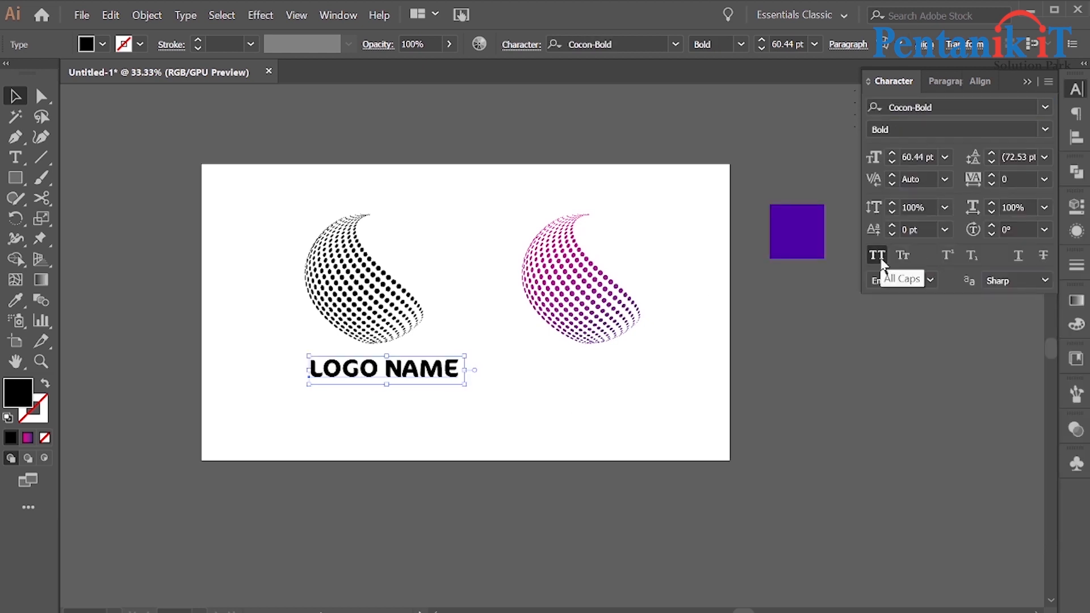
click(879, 258)
Step: Duplicate the Logo Name text beneath the gradient-colored sphere and convert the copy to outlines
drag(421, 379, 584, 381)
right_click(585, 380)
click(637, 151)
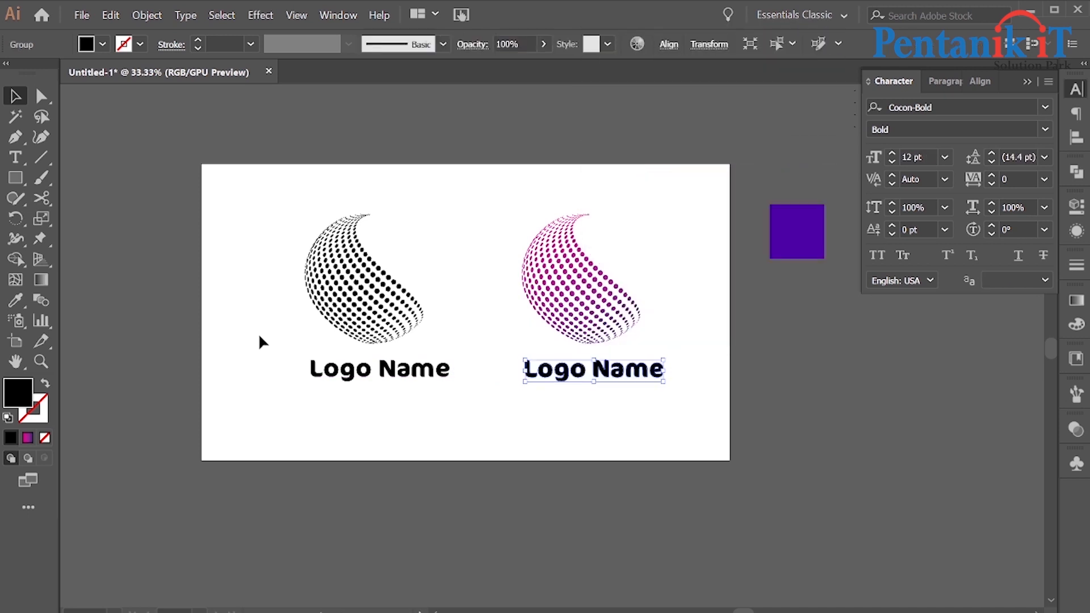
Step: Apply the magenta-purple gradient sampled from the second sphere's dots to the outlined Logo Name copy
click(15, 299)
scroll(564, 236, up, 4)
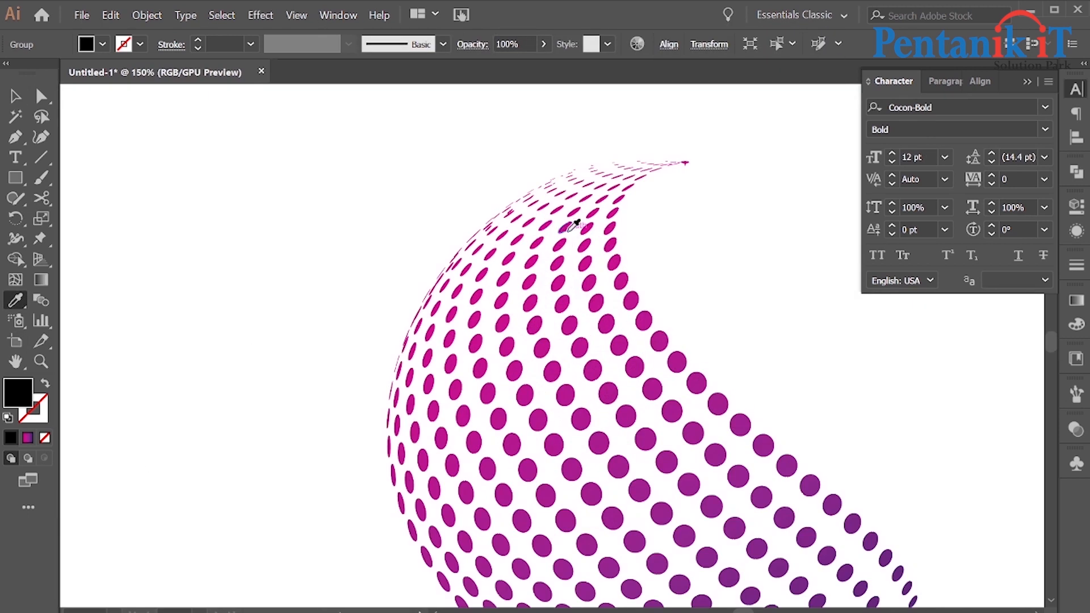
click(569, 238)
scroll(324, 315, down, 4)
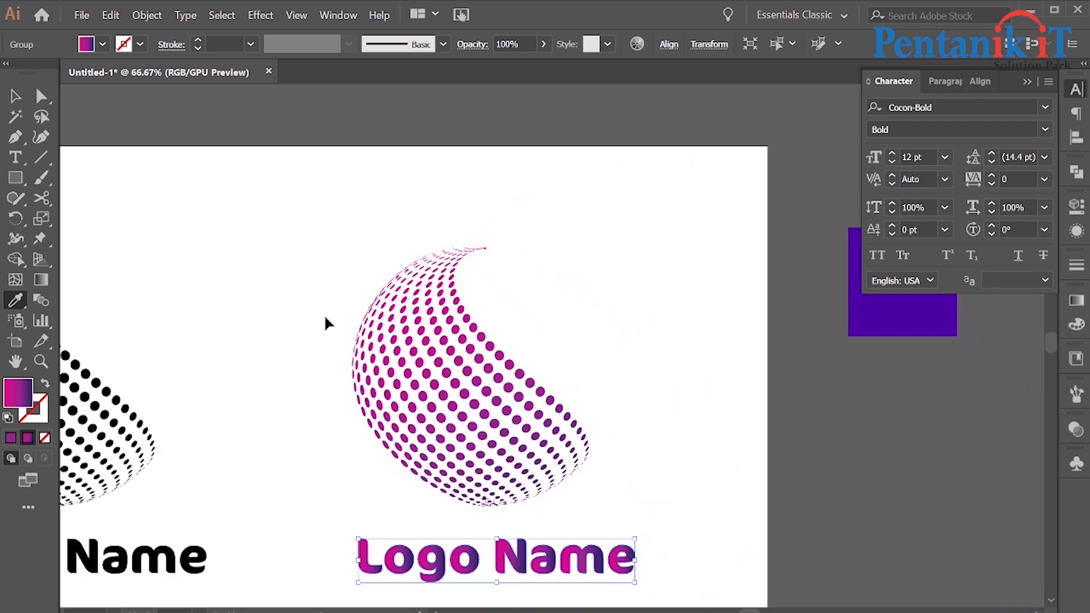
click(16, 95)
Step: Redraw the gradient as one sweep across the whole outlined Logo Name at about 11.5° and deselect the text
scroll(342, 491, up, 2)
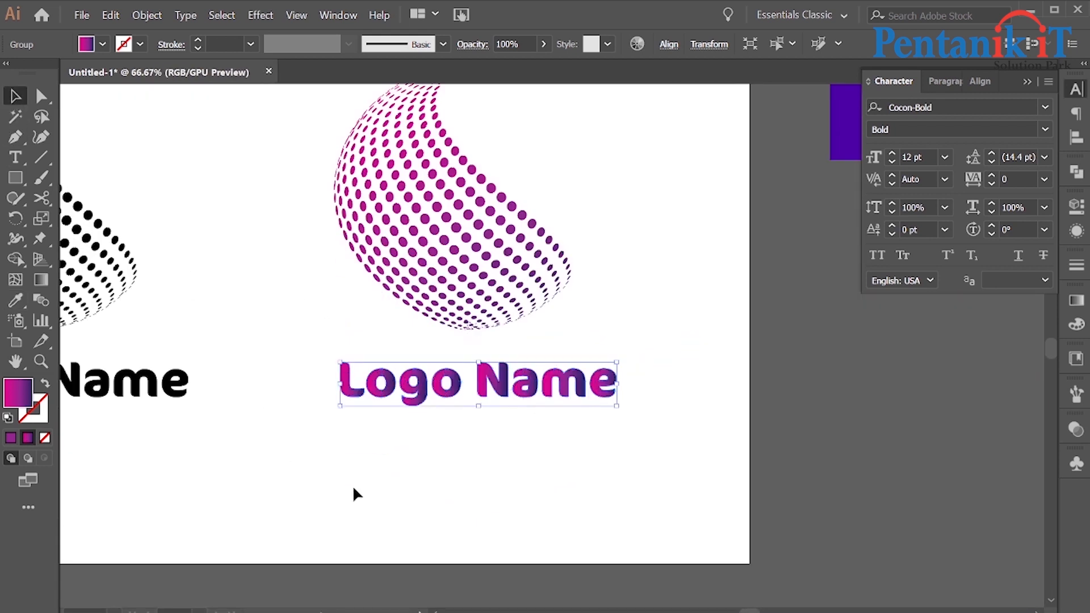
click(1076, 300)
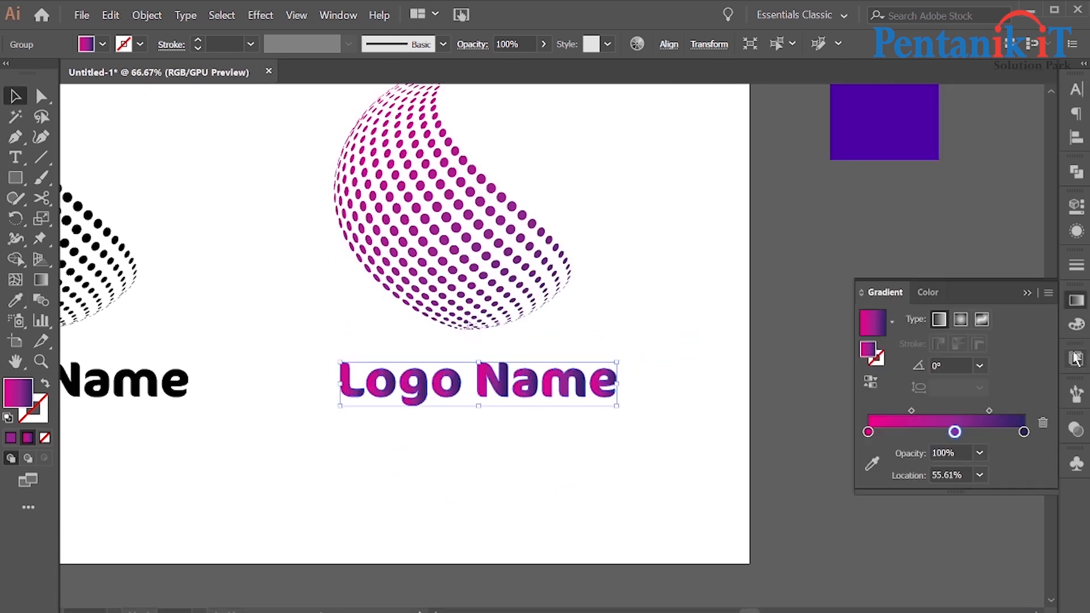
click(871, 463)
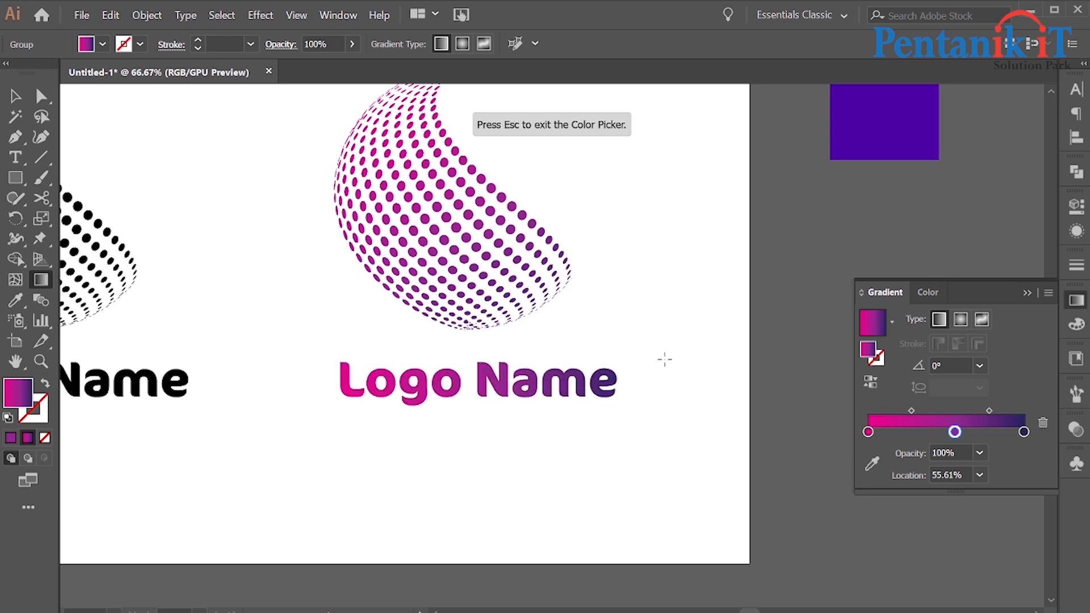
key(Escape)
click(12, 100)
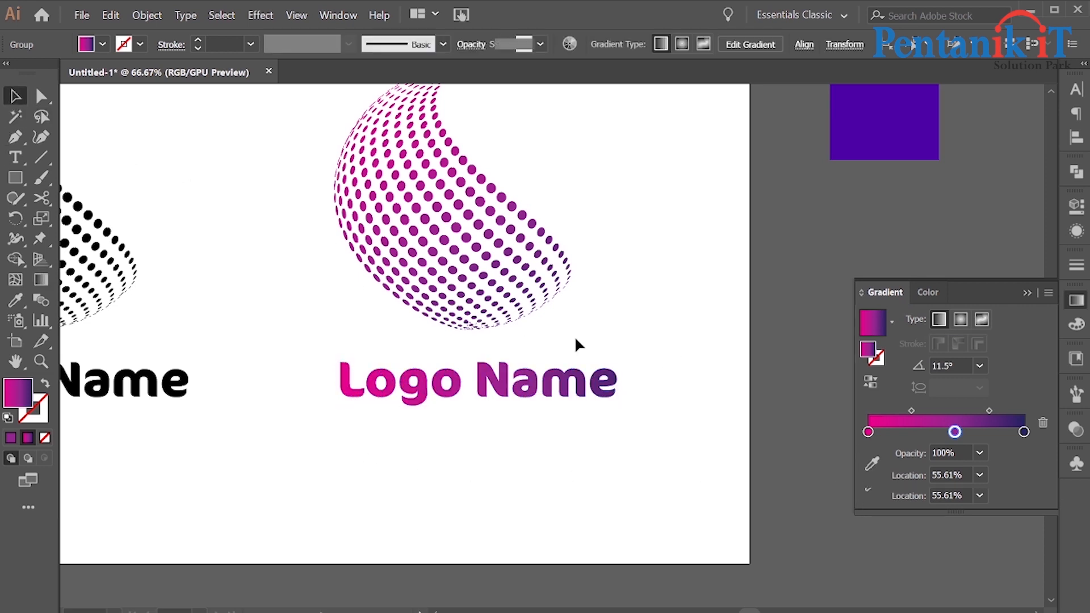
click(667, 382)
Step: Fit the artboard in view, hide the gradient settings and review both finished logos side by side
scroll(667, 382, down, 2)
drag(548, 401, 556, 419)
key(ctrl+0)
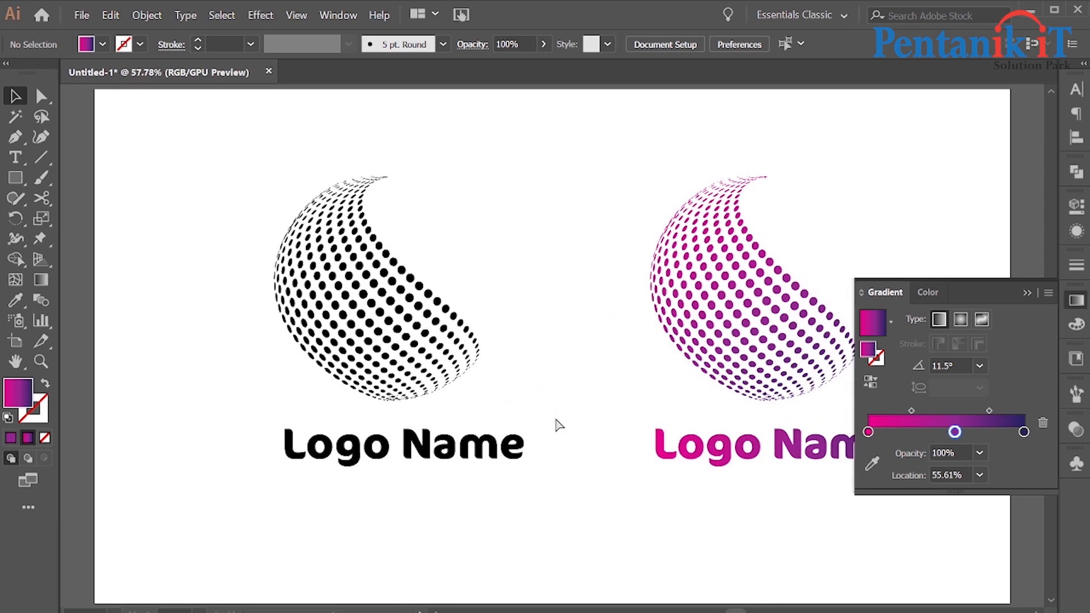
click(1027, 293)
scroll(532, 295, down, 2)
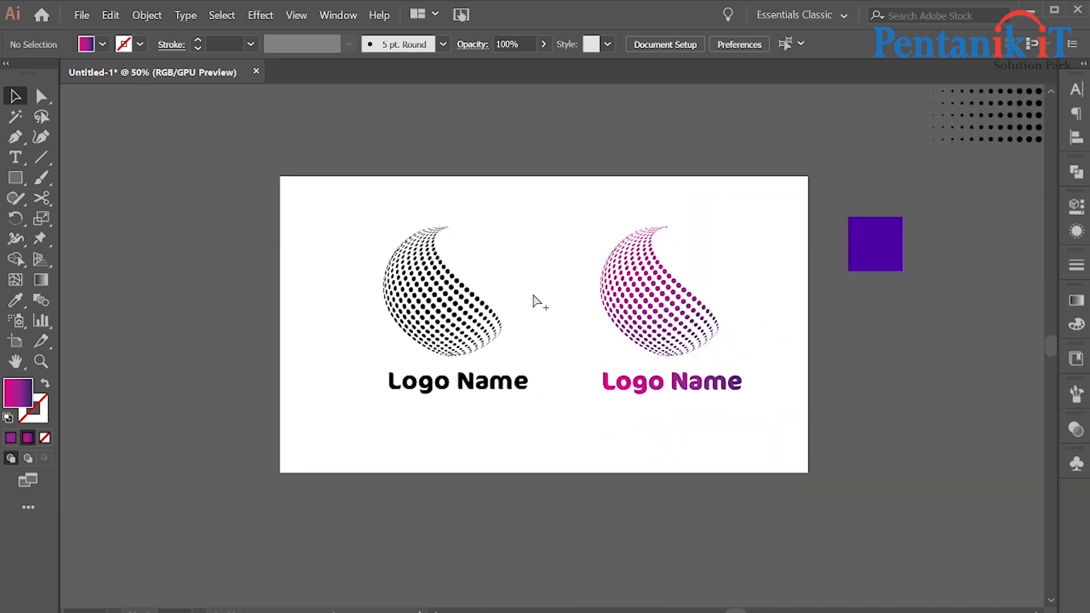